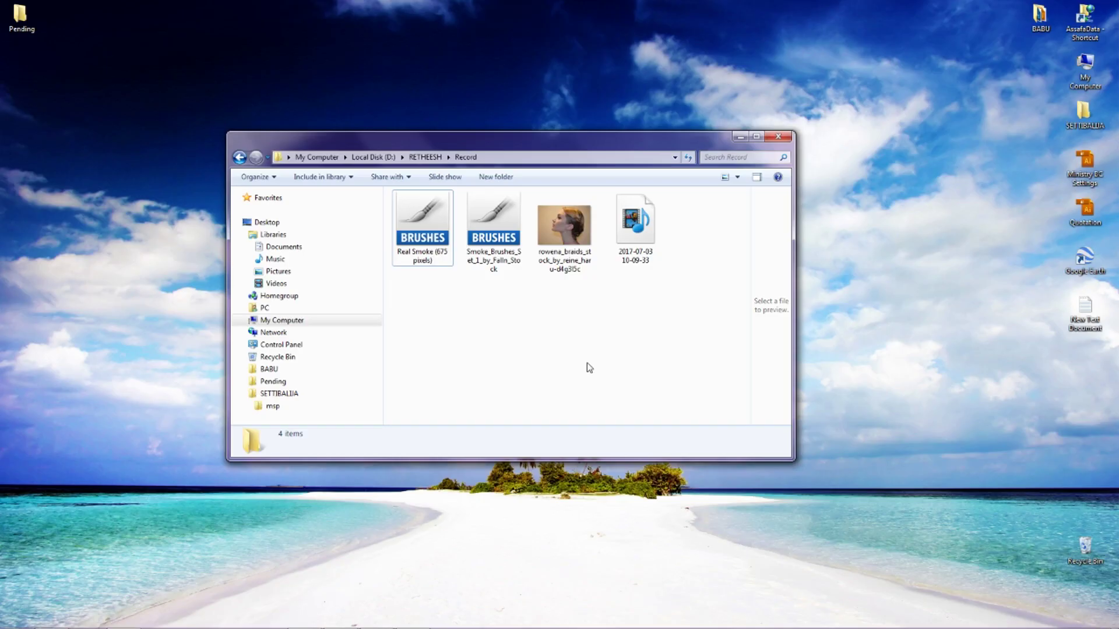
Step: Select the rowena_braids portrait JPEG in the Record folder and bring Photoshop forward
click(567, 235)
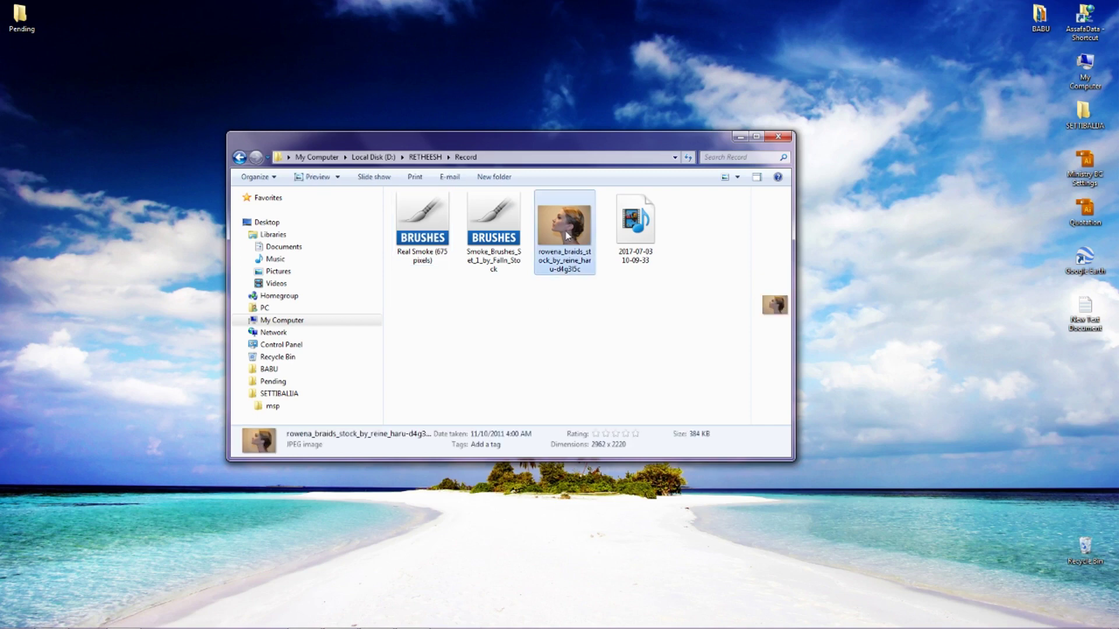
click(343, 617)
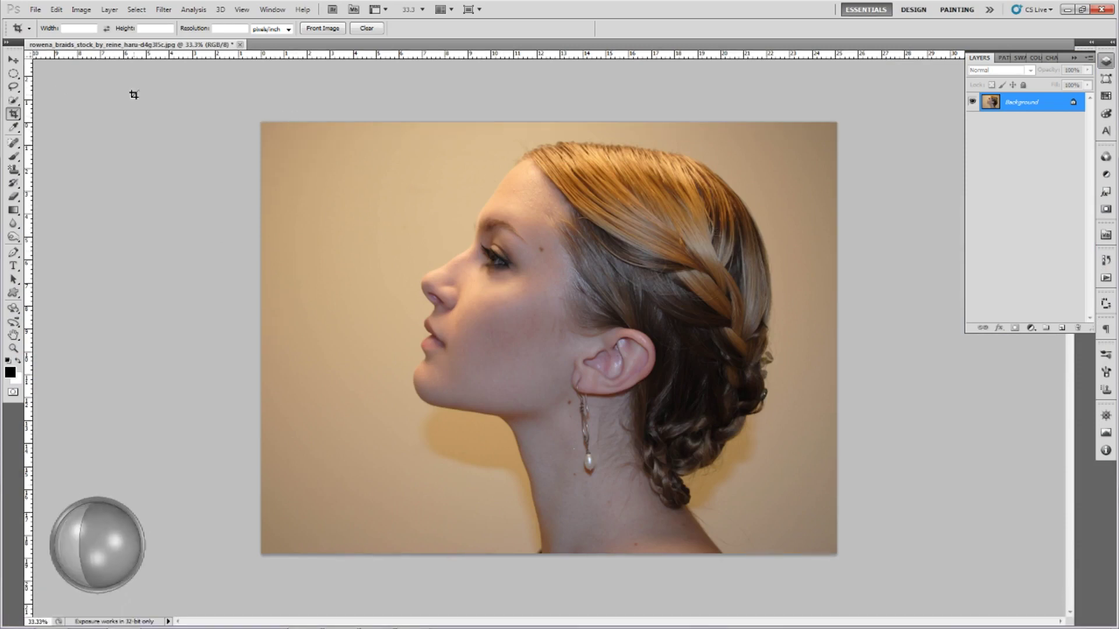
Step: With Quick Selection, paint over the woman's chin, lips, nose, hair, braid and neck
drag(13, 101, 57, 105)
click(58, 103)
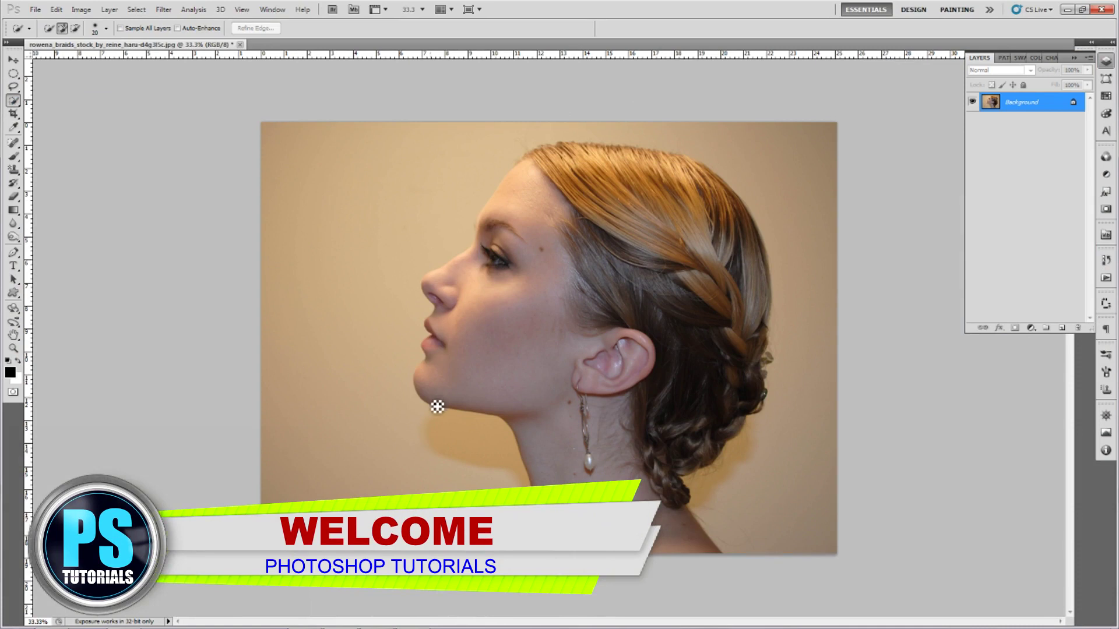
drag(429, 399, 431, 369)
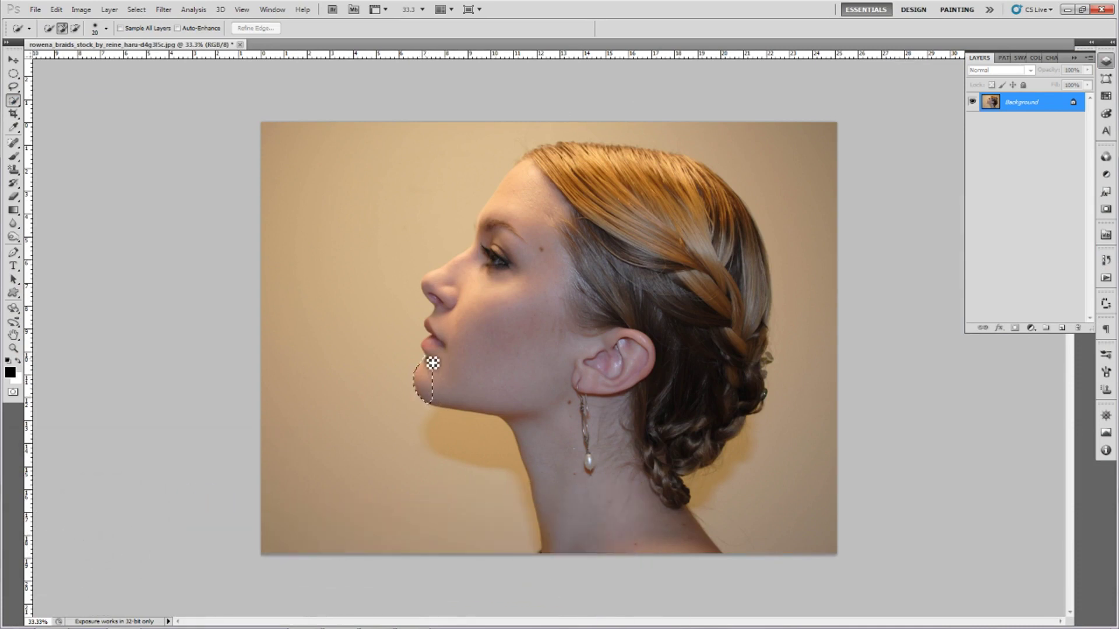
mouse_move(443, 317)
mouse_down()
mouse_move(437, 282)
mouse_move(532, 167)
mouse_move(565, 153)
mouse_move(639, 157)
mouse_move(732, 197)
mouse_up()
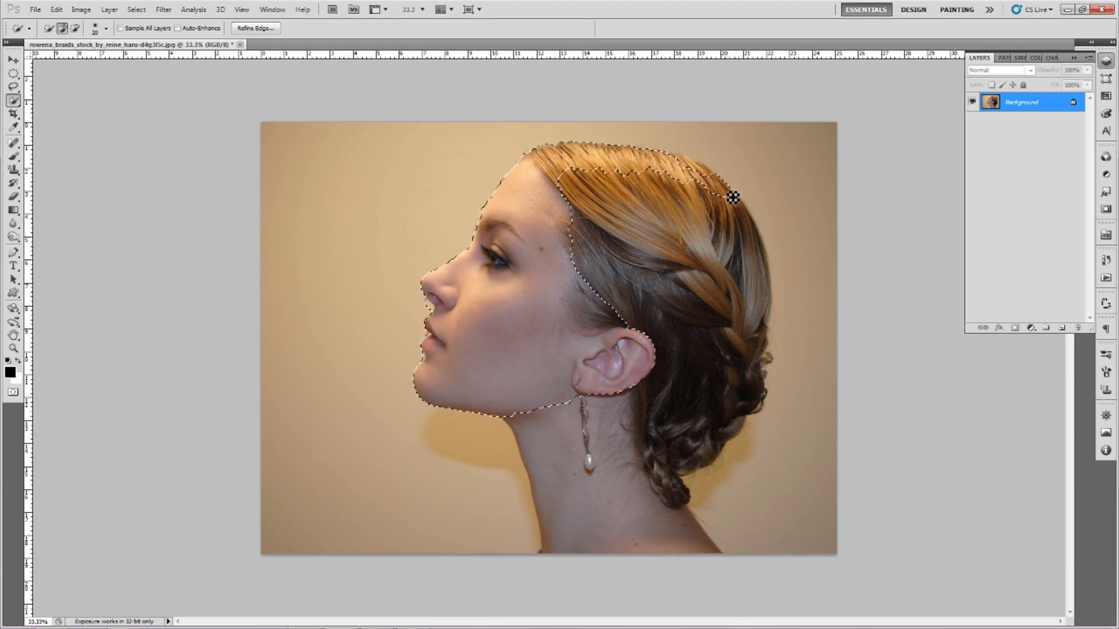
mouse_move(566, 196)
mouse_down()
mouse_move(744, 292)
mouse_move(747, 369)
mouse_move(688, 453)
mouse_up()
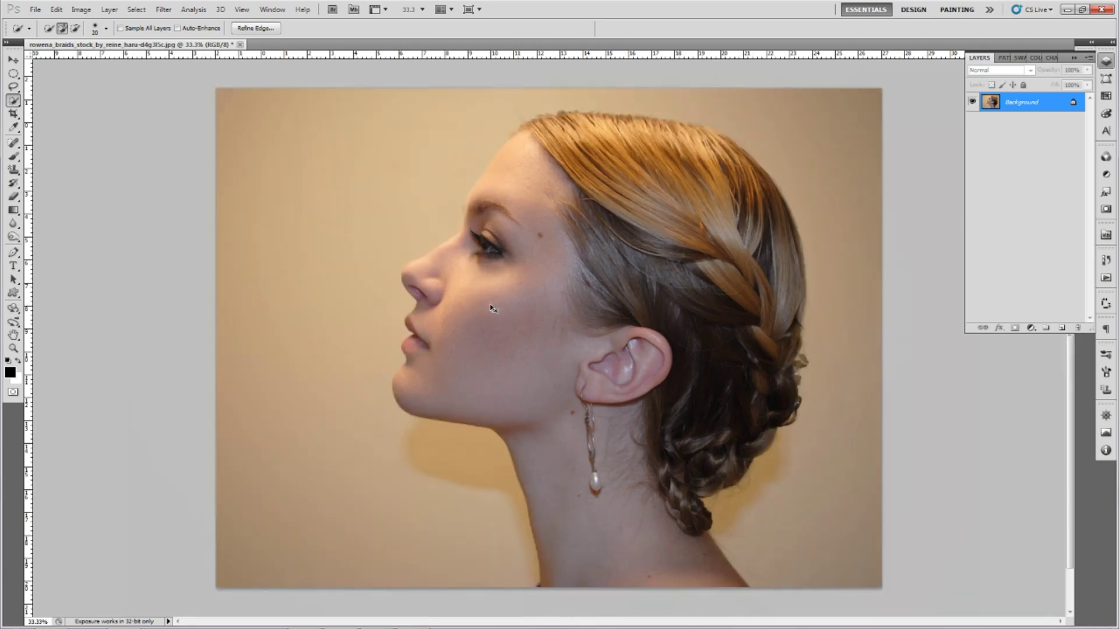
Step: At 100% zoom, subtract stray areas so the selection hugs the profile, then fit the image
key(ctrl+plus)
key(ctrl+plus)
key(ctrl+plus)
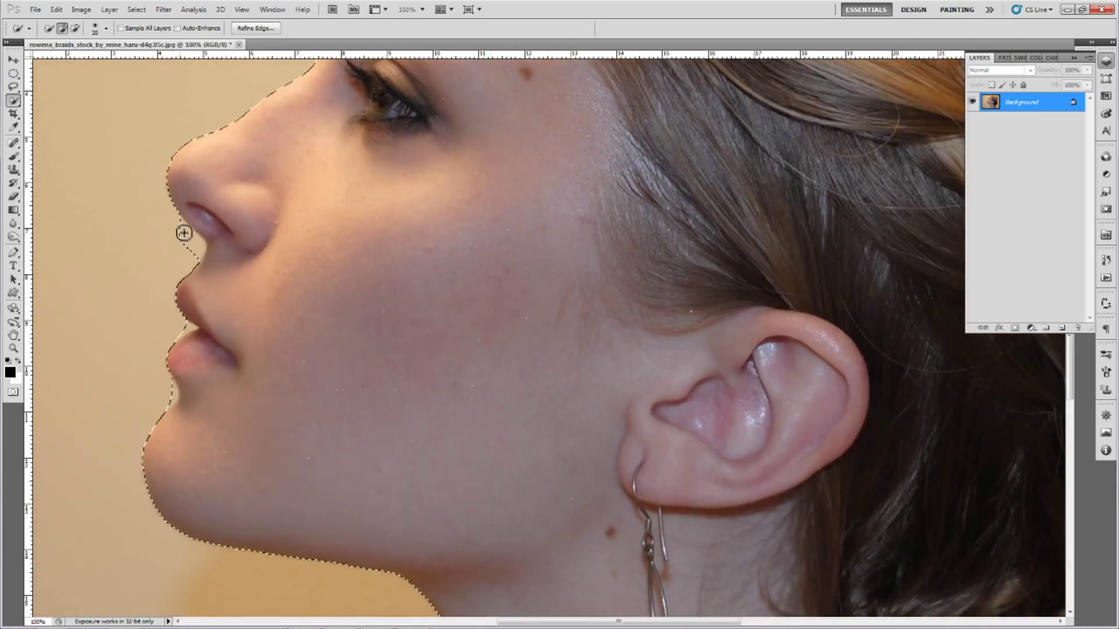
click(76, 29)
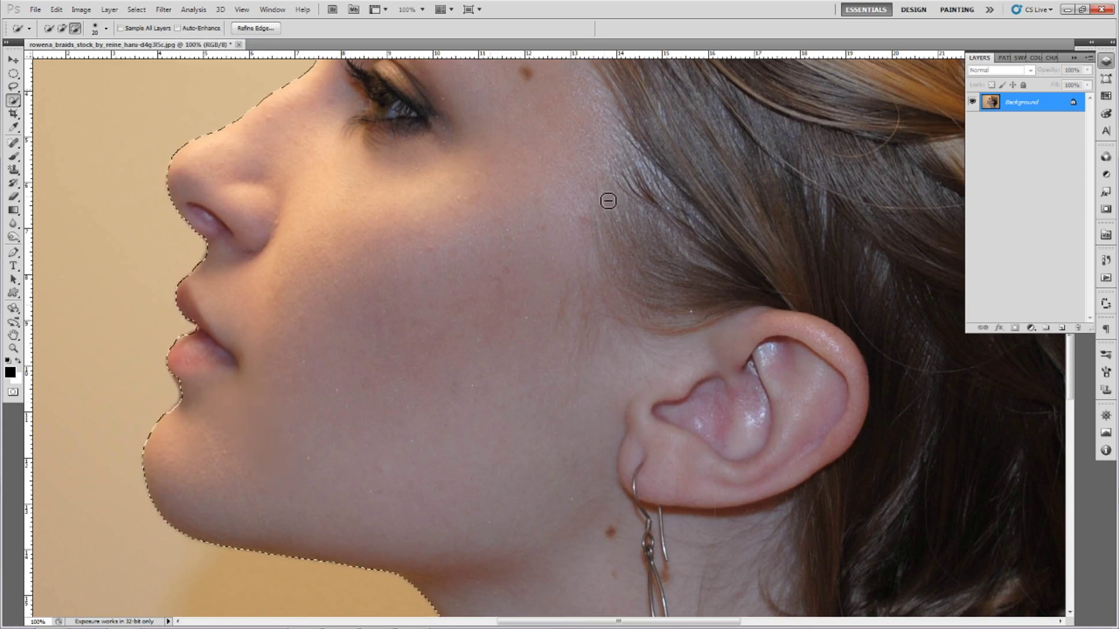
key(ctrl+minus)
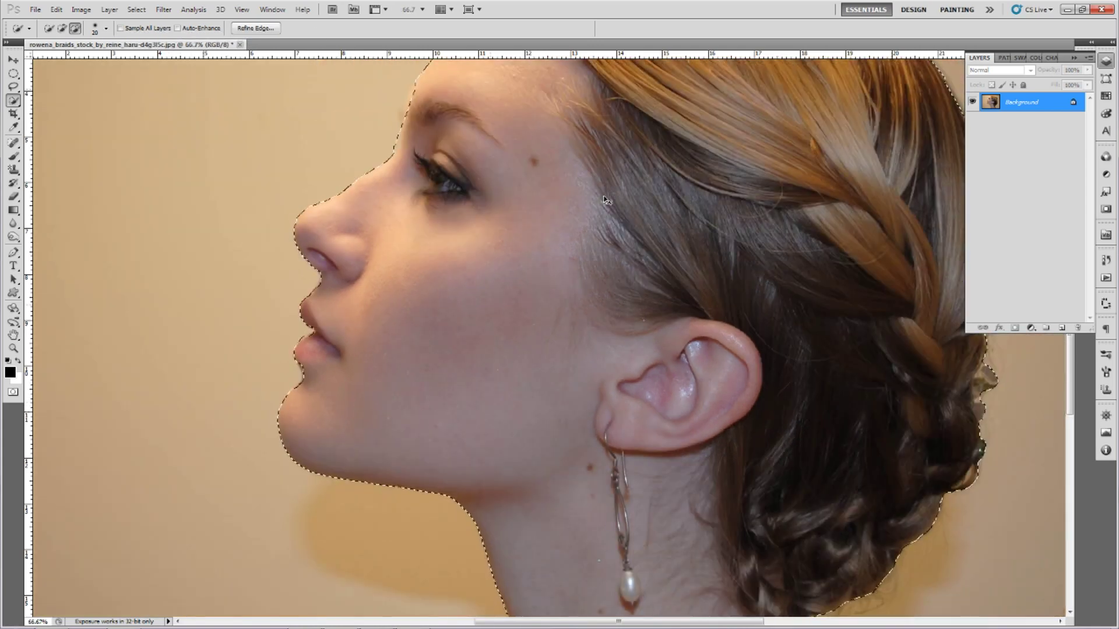
key(ctrl+0)
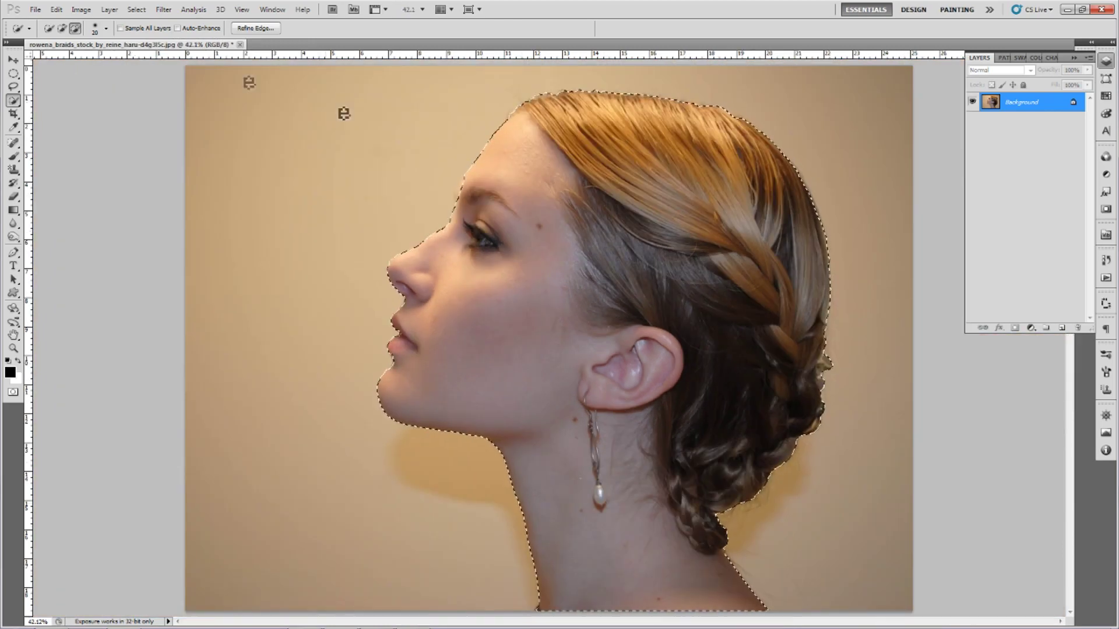
Step: In Refine Edge, paint Refine Radius along the nose, braid, neck, jaw and brow
click(255, 28)
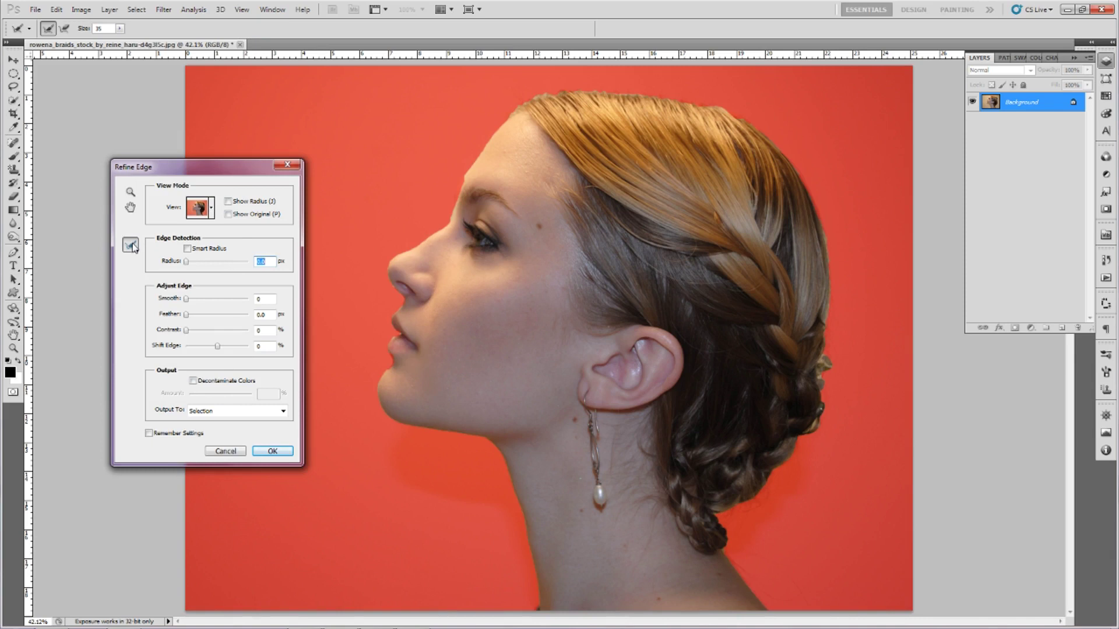
drag(188, 165, 160, 158)
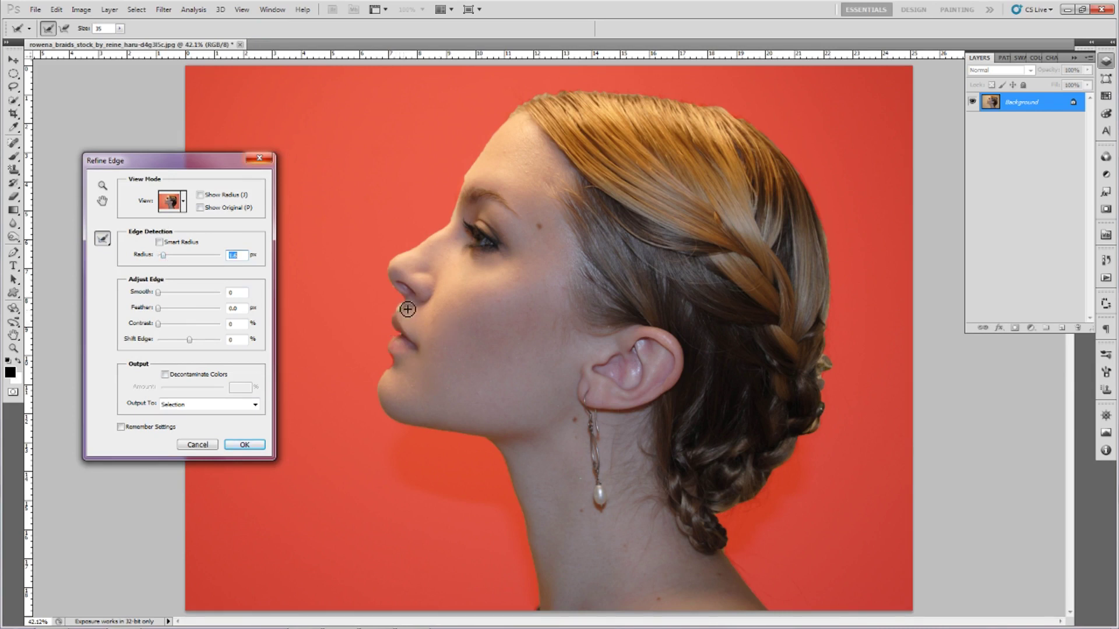
mouse_move(397, 266)
mouse_down()
mouse_move(450, 236)
mouse_move(512, 113)
mouse_move(545, 100)
mouse_move(582, 94)
mouse_move(752, 123)
mouse_move(783, 159)
mouse_up()
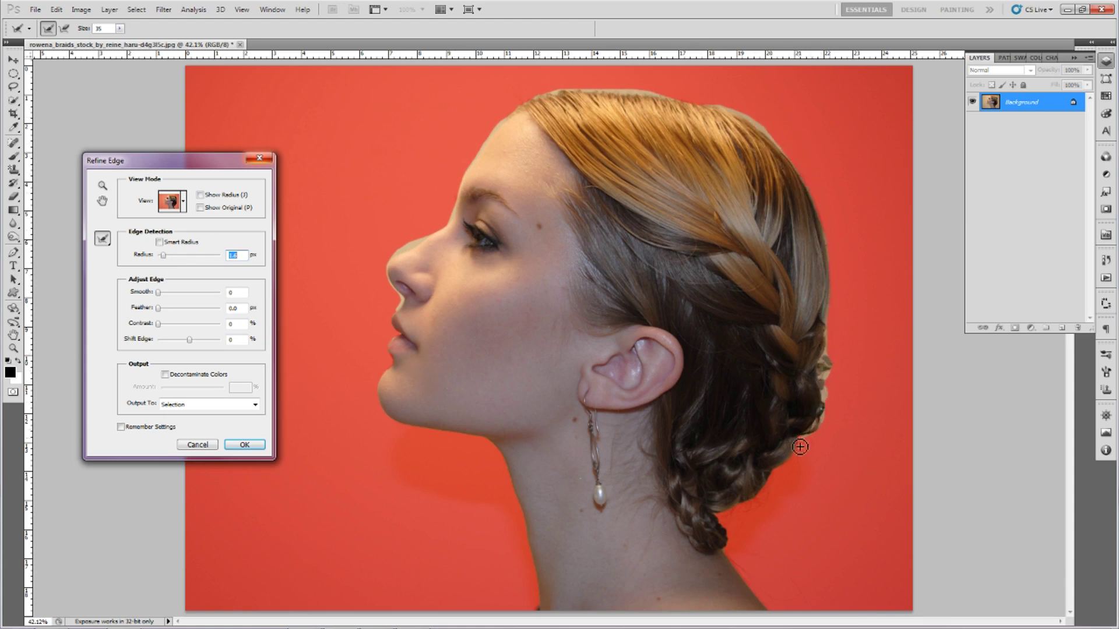
mouse_move(780, 471)
mouse_down()
mouse_move(720, 520)
mouse_move(732, 546)
mouse_up()
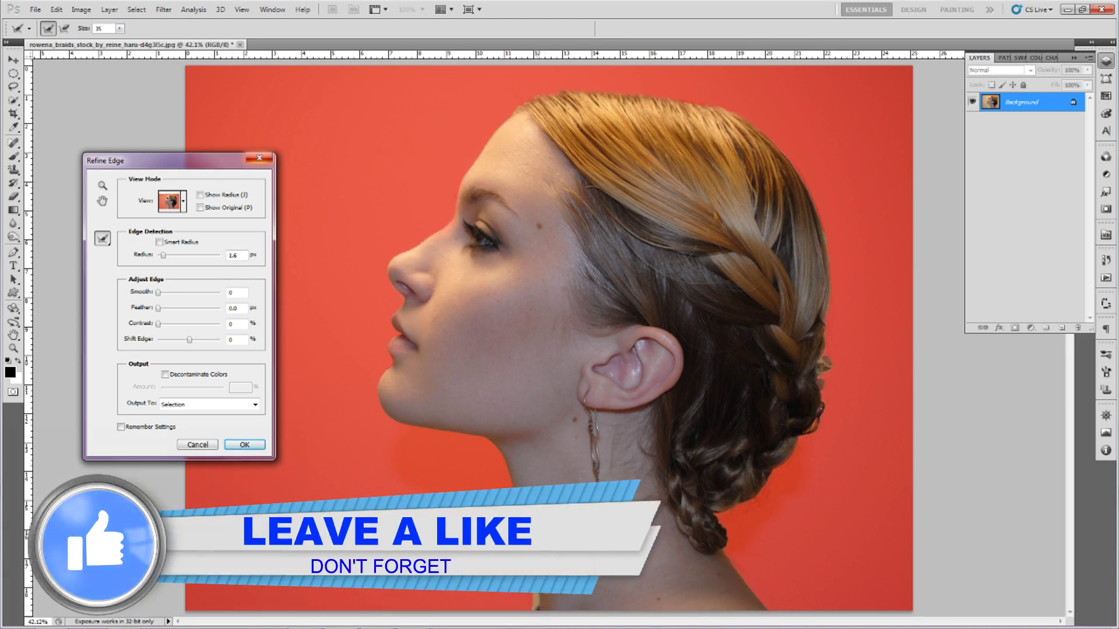
mouse_move(511, 467)
mouse_down()
mouse_move(467, 440)
mouse_move(407, 429)
mouse_move(381, 386)
mouse_move(394, 363)
mouse_up()
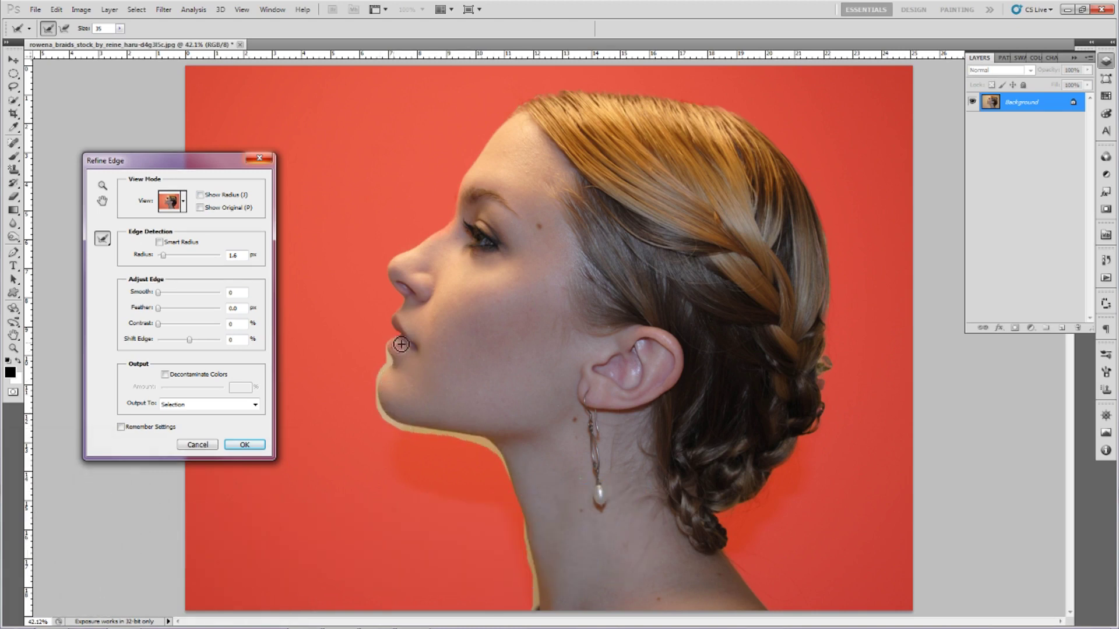
mouse_move(399, 264)
mouse_down()
mouse_move(464, 205)
mouse_move(474, 177)
mouse_up()
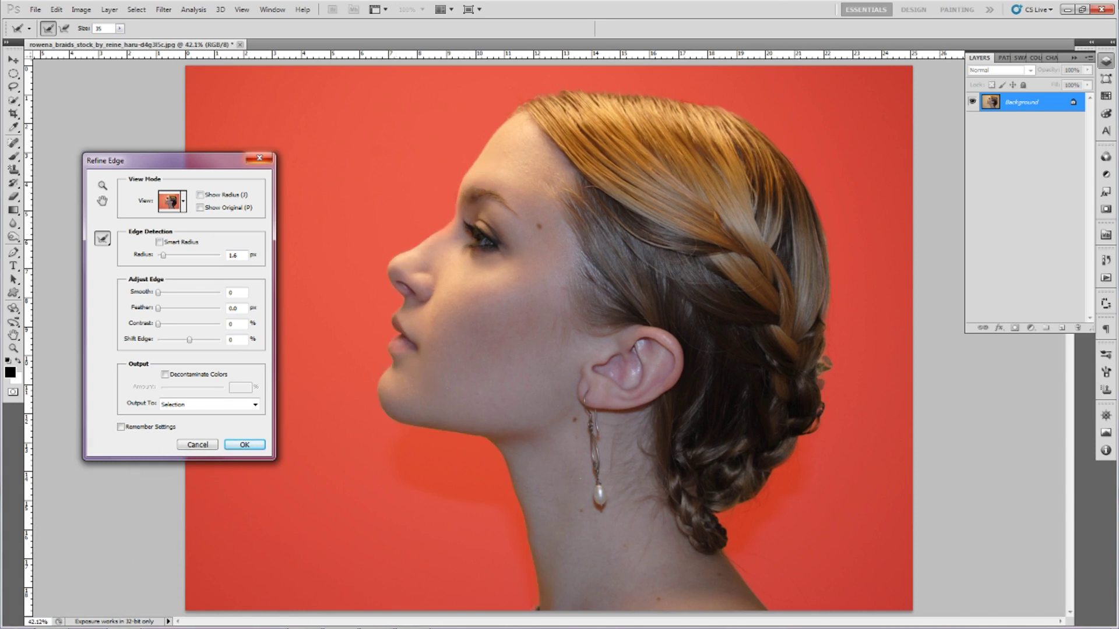
Step: Output the refined selection to a New Layer and apply it
click(254, 408)
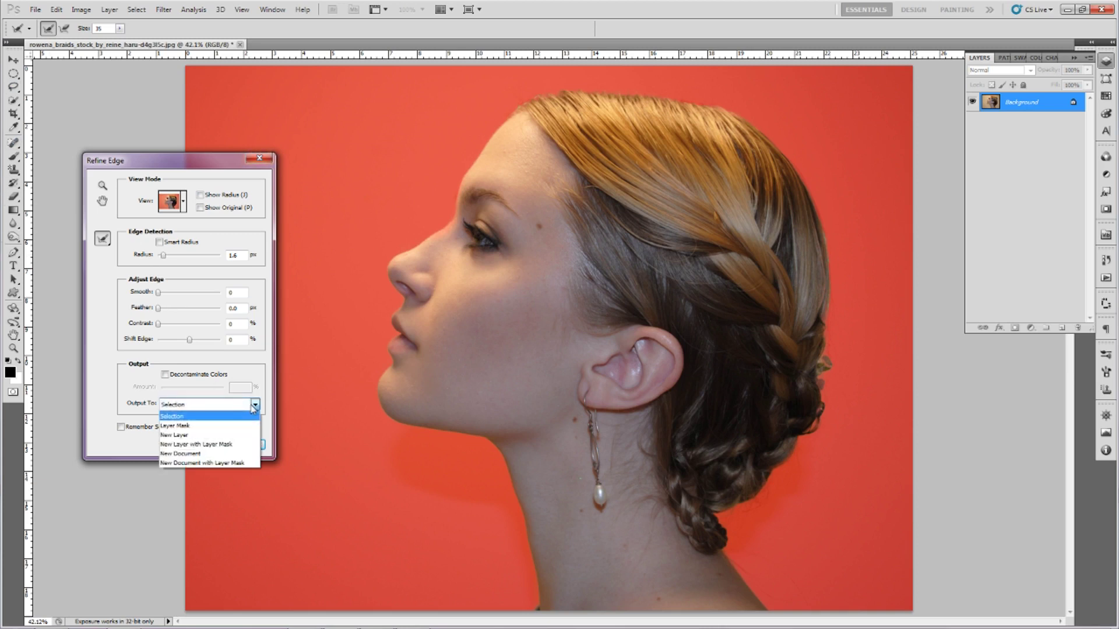
click(204, 435)
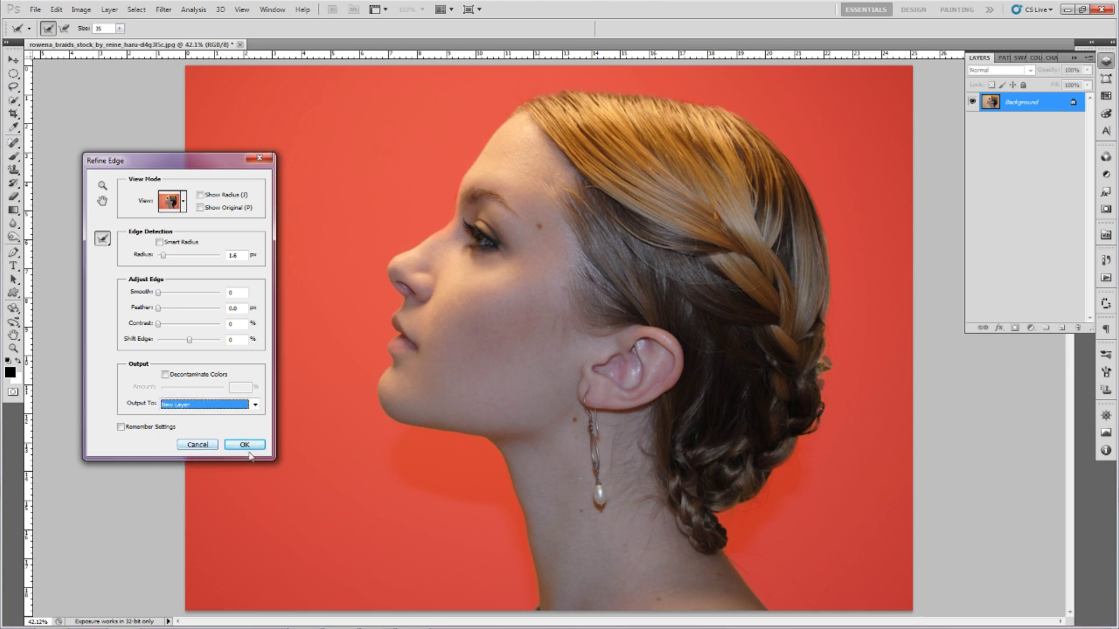
click(244, 445)
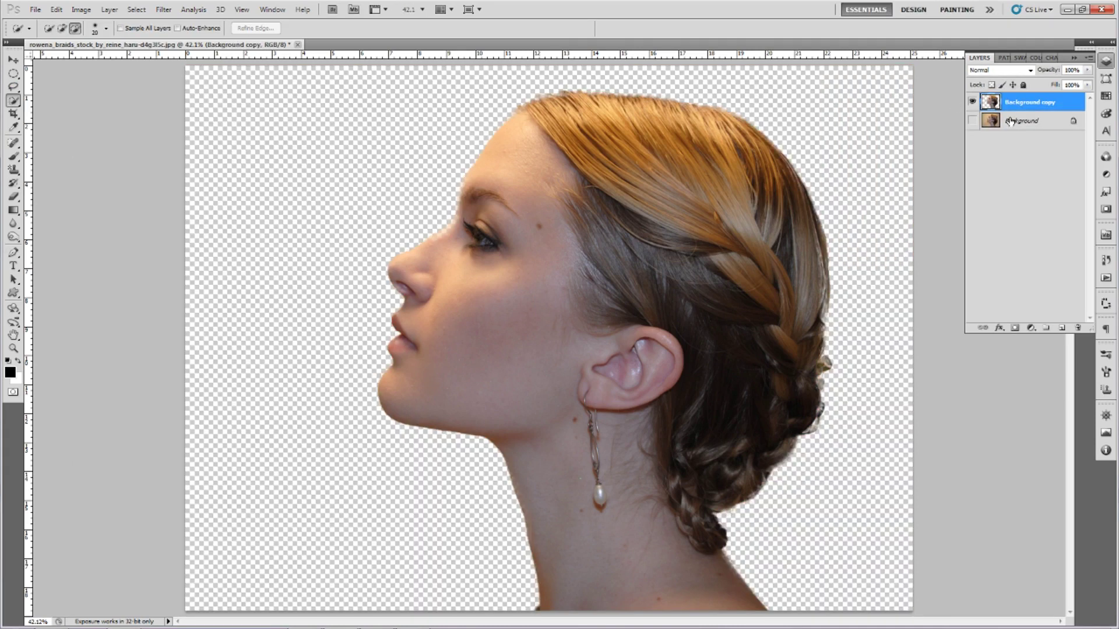
Step: Delete the original Background layer, leaving only Background copy
click(1027, 123)
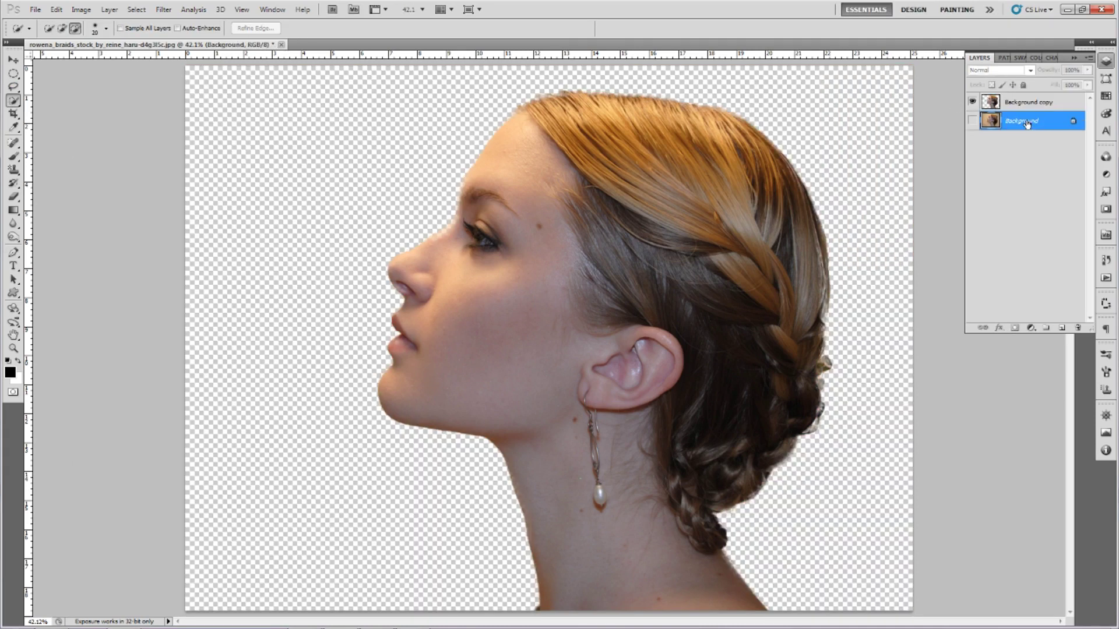
click(1077, 329)
key(ctrl+minus)
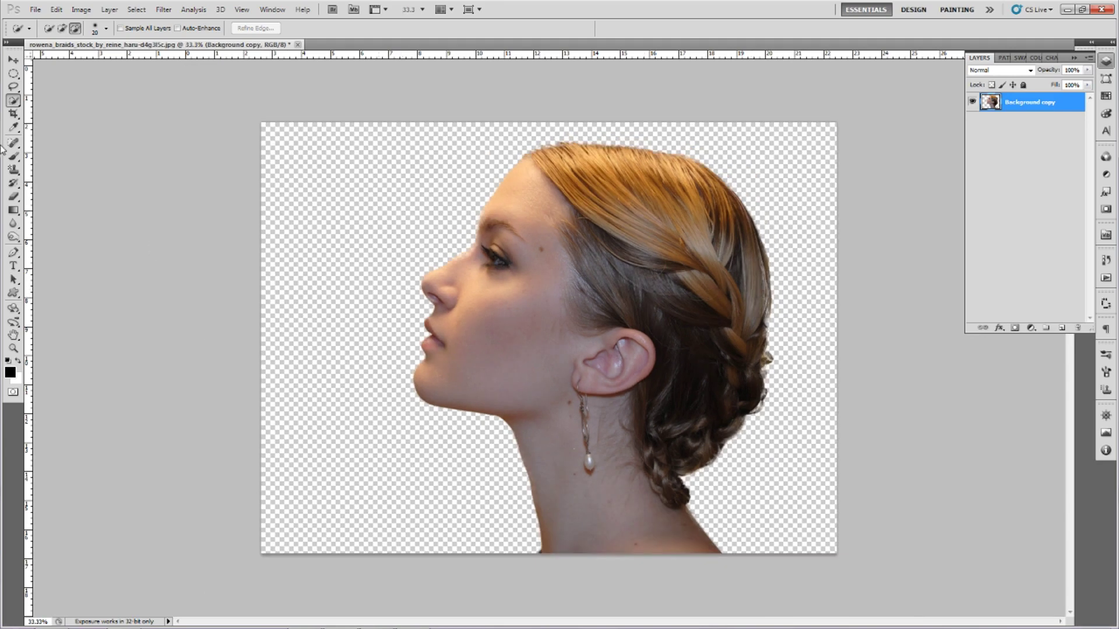
Step: Draw a crop box over the whole canvas, then choose Don't Crop
click(18, 114)
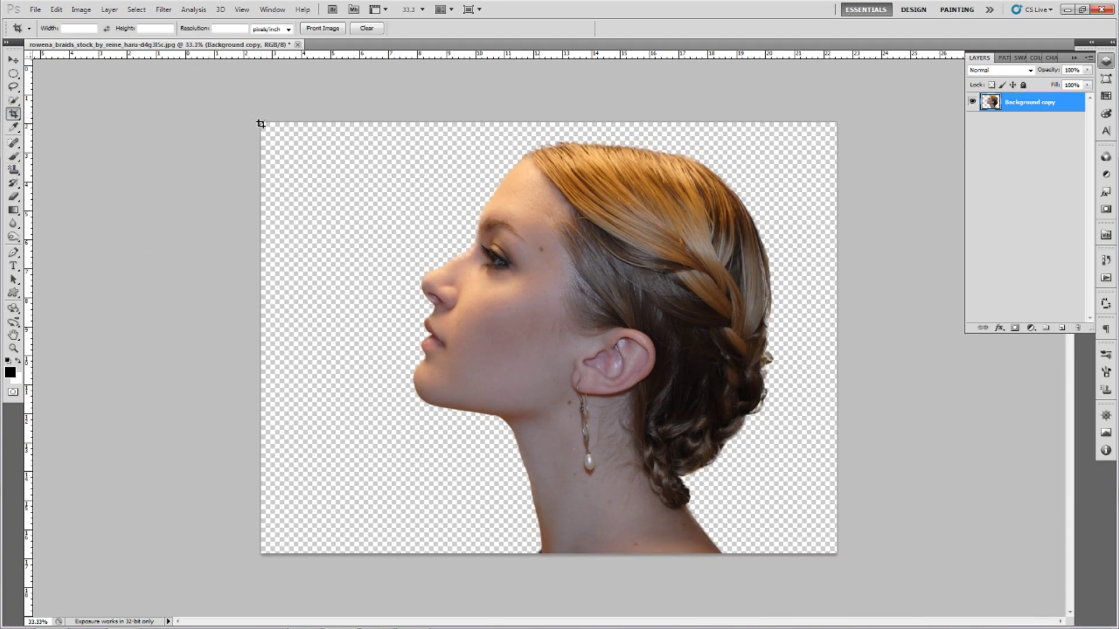
drag(261, 123, 955, 598)
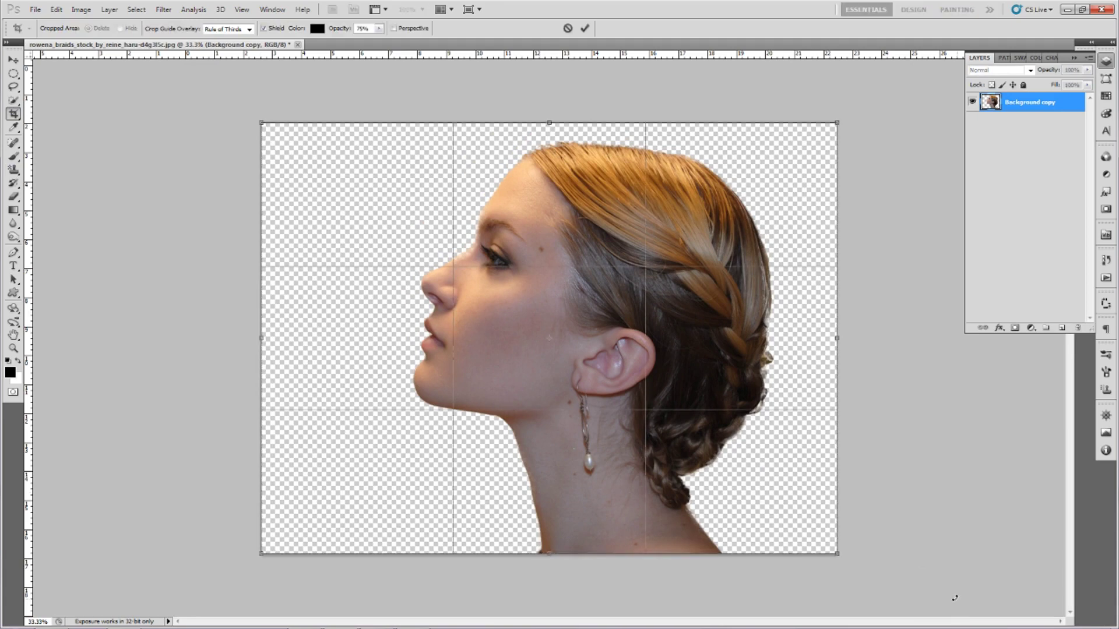
key(ctrl+minus)
click(13, 59)
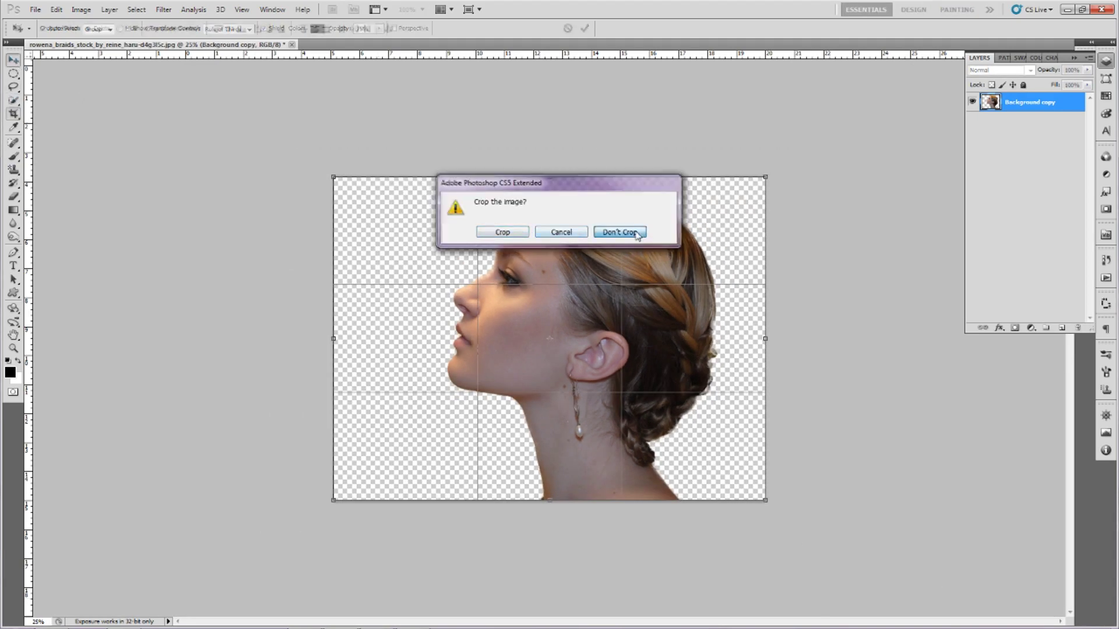
click(638, 233)
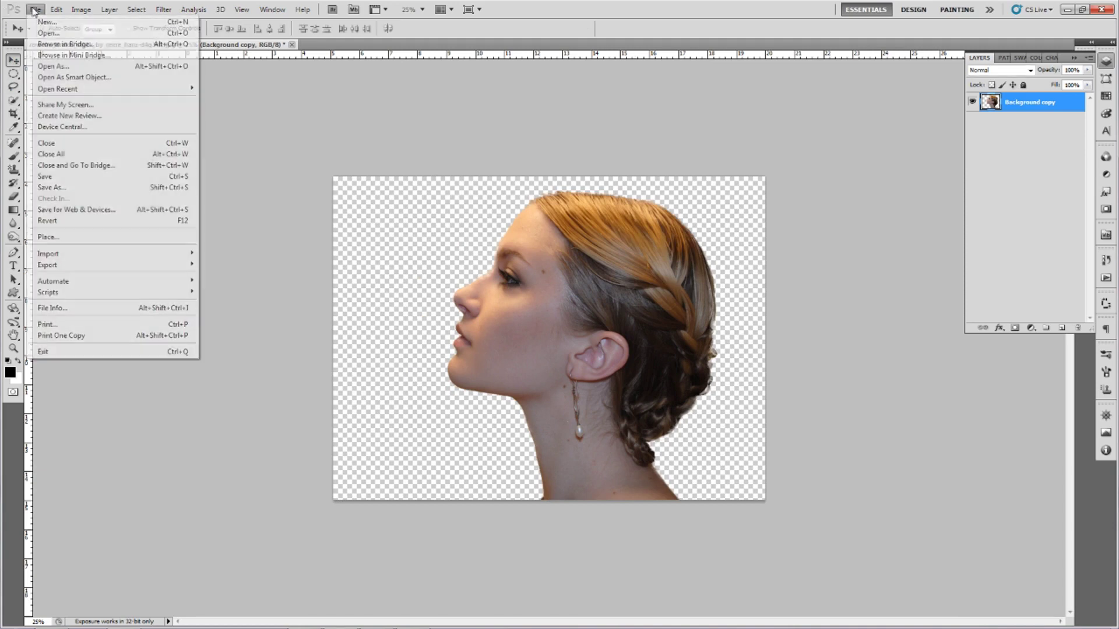
Step: Create a new 1920×1080 document at 100 pixels/inch, then return to the rowena_braids image
click(109, 24)
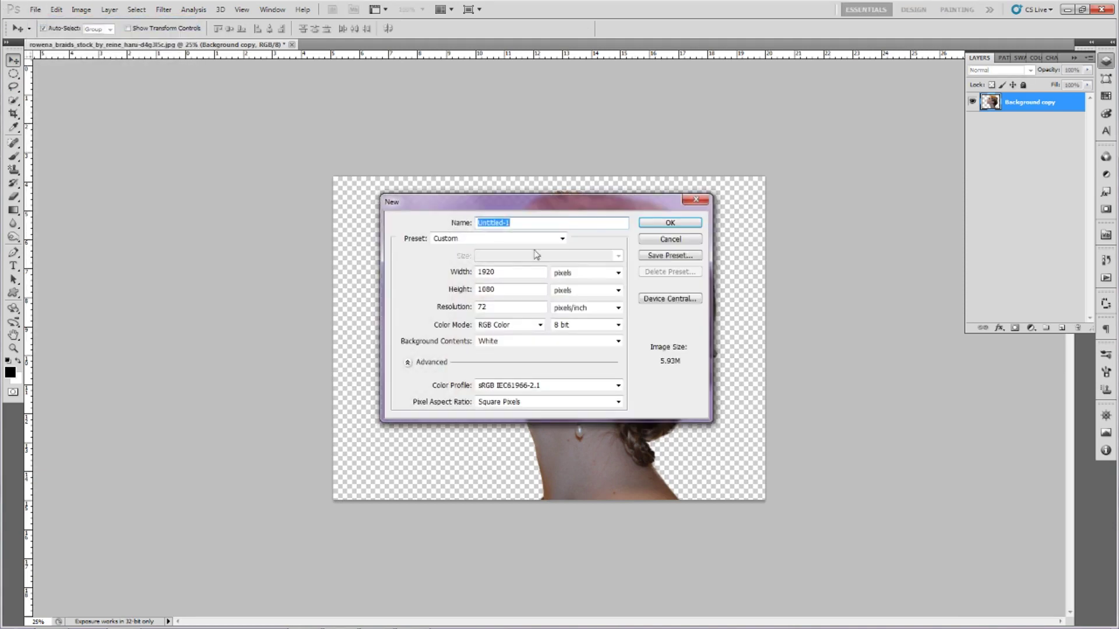
double_click(483, 273)
key(Tab)
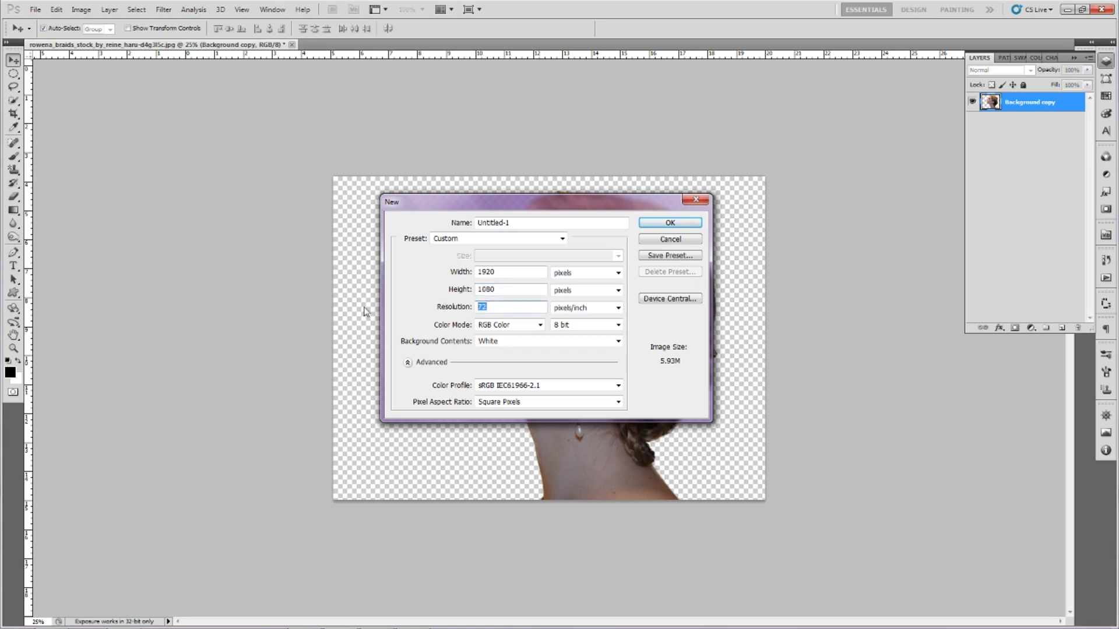
text(100)
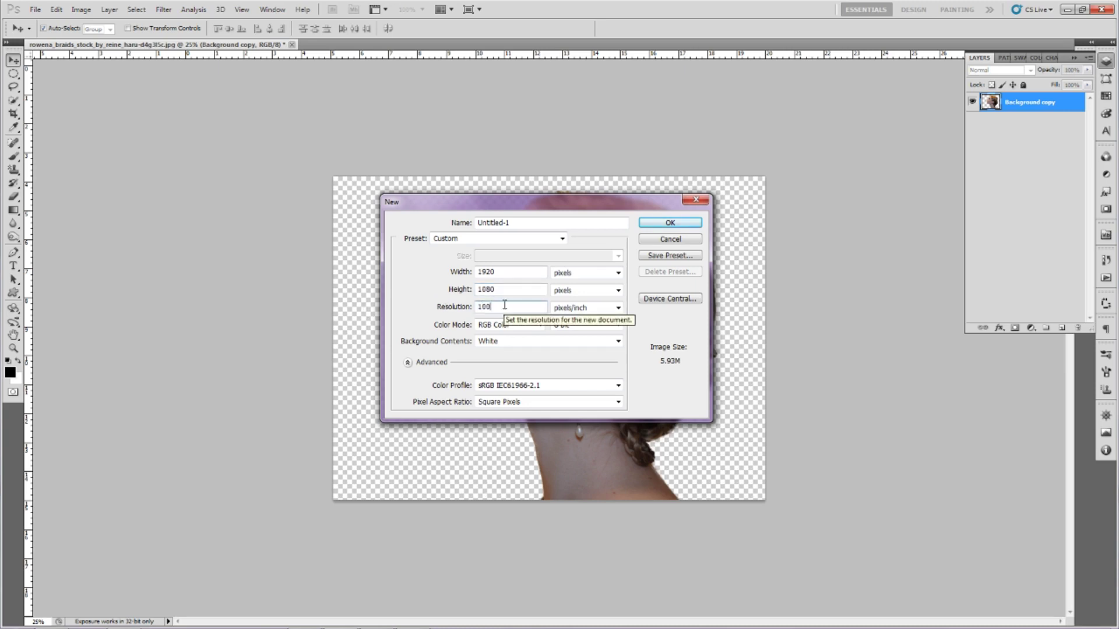
click(675, 225)
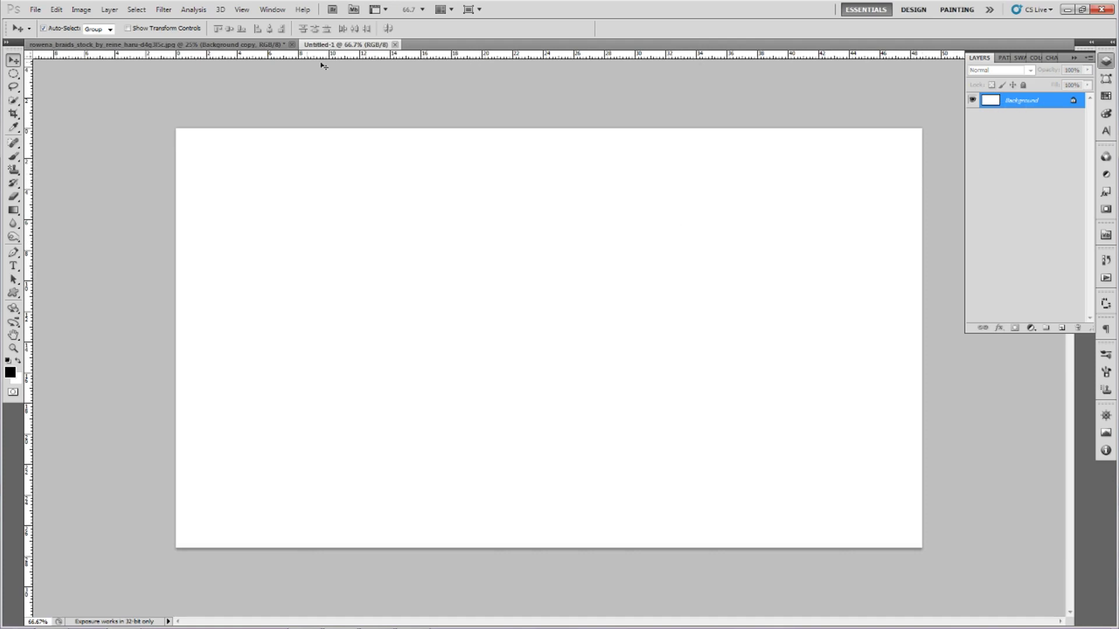
click(157, 44)
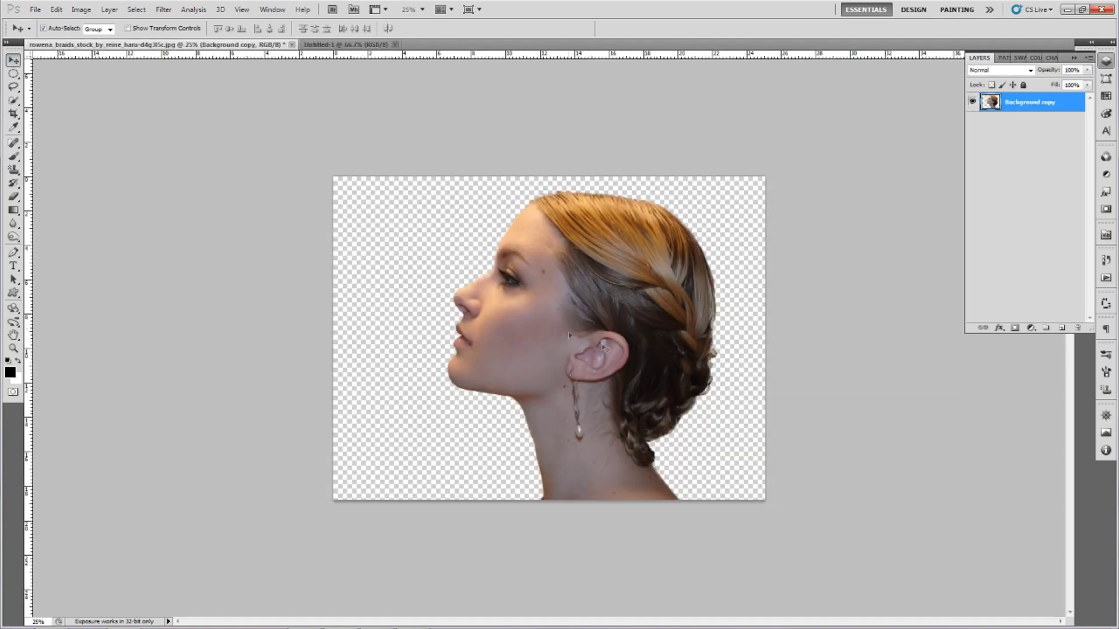
Step: Drag the cut-out into Untitled-1 and scale it proportionally to about 31.77%
drag(588, 343, 357, 47)
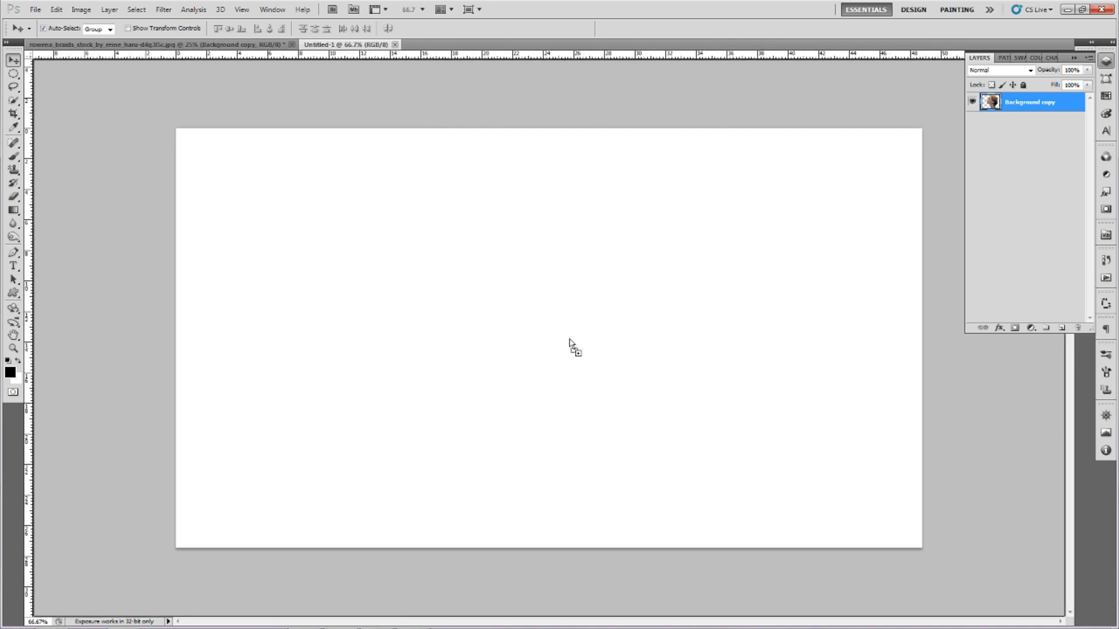
drag(357, 47, 571, 343)
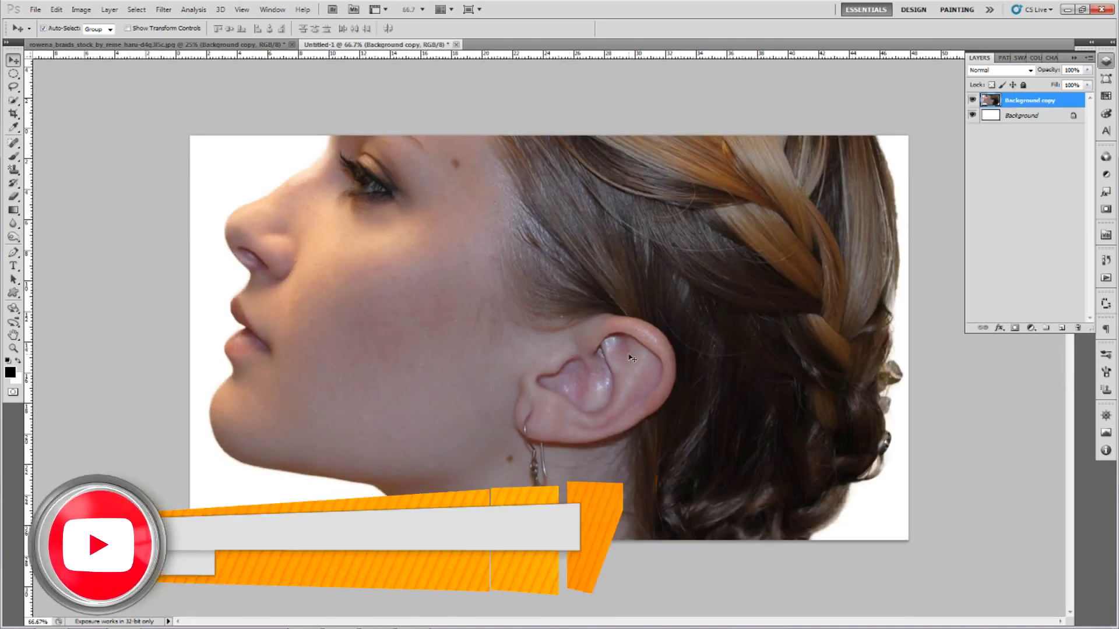
key(ctrl+minus)
key(ctrl+minus)
key(ctrl+t)
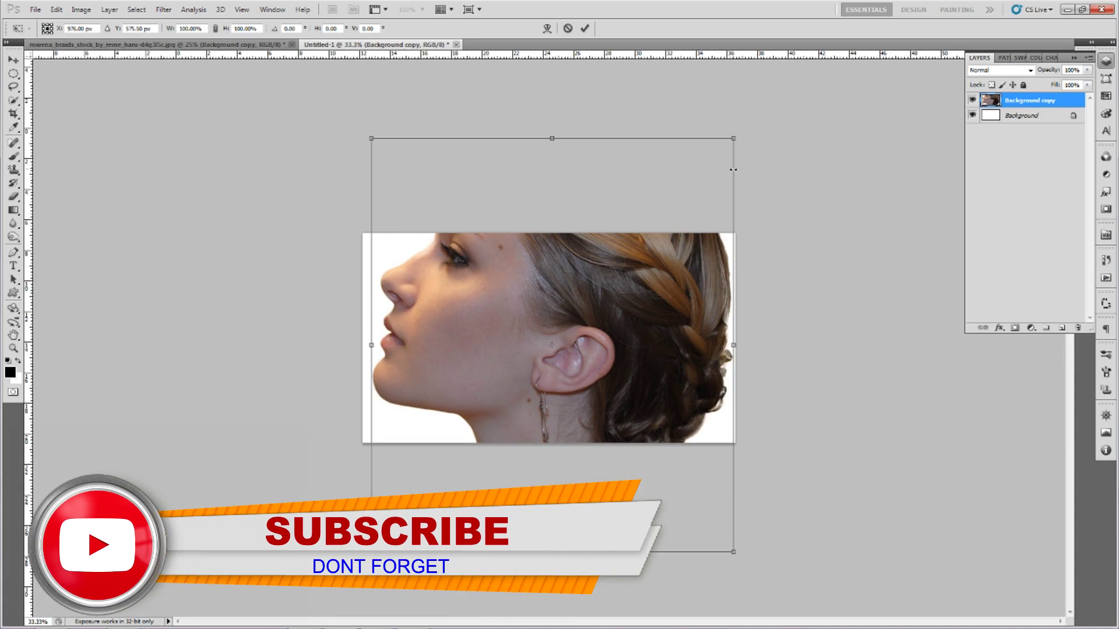
mouse_move(734, 137)
mouse_down()
mouse_move(663, 293)
mouse_move(629, 326)
mouse_move(567, 350)
mouse_up()
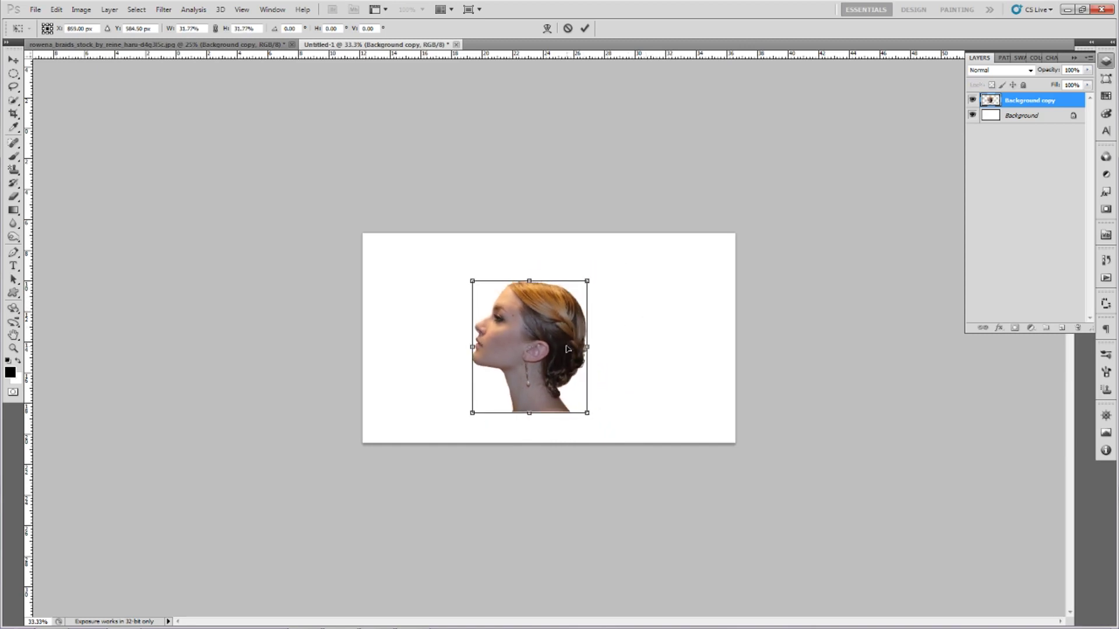
key(Return)
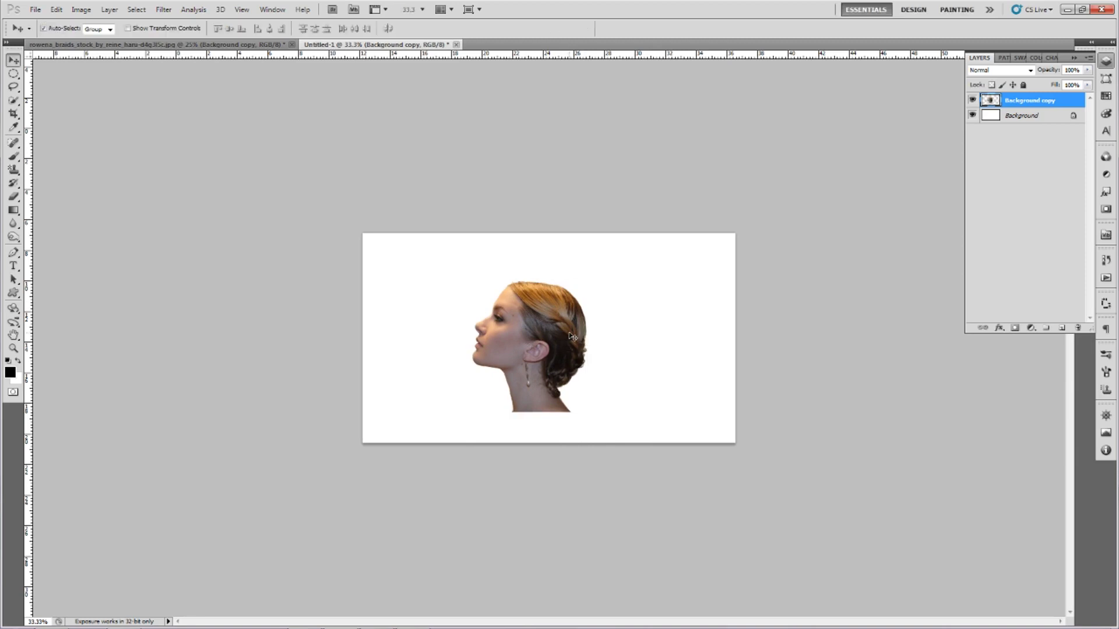
scroll(572, 336, up, 3)
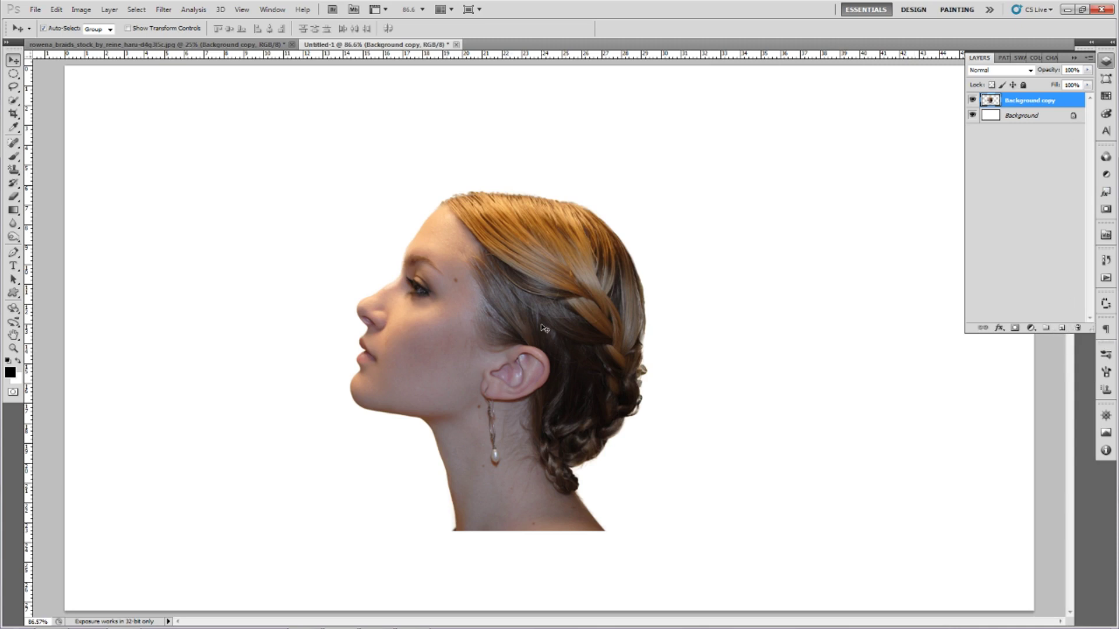
Step: Rotate the head about -29.67° and nudge it down and left
key(ctrl+t)
drag(663, 364, 716, 253)
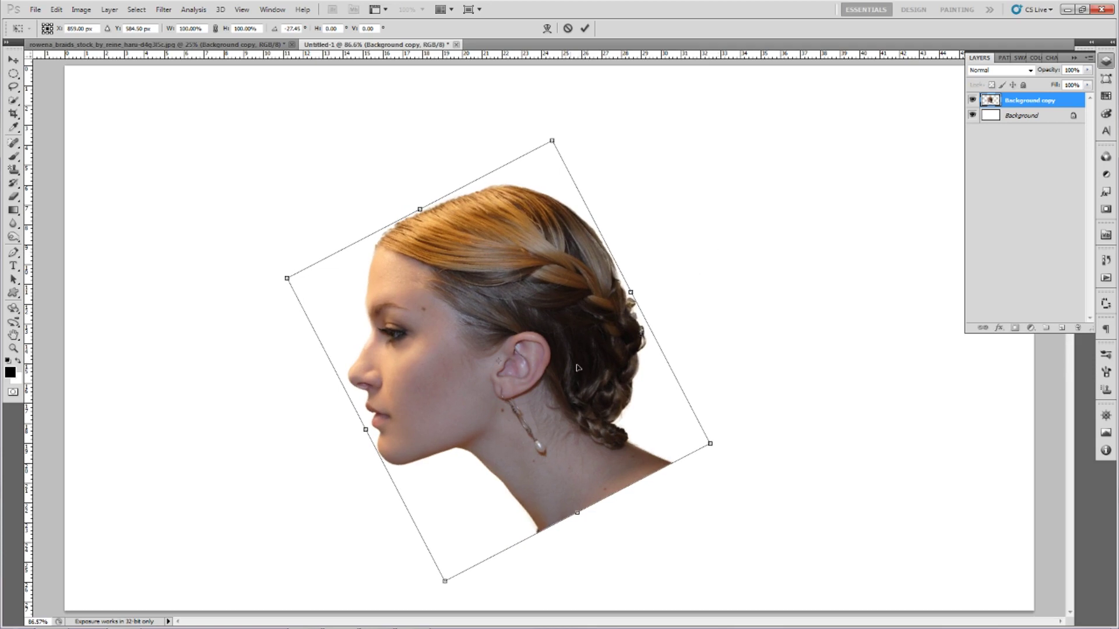
drag(642, 291, 645, 281)
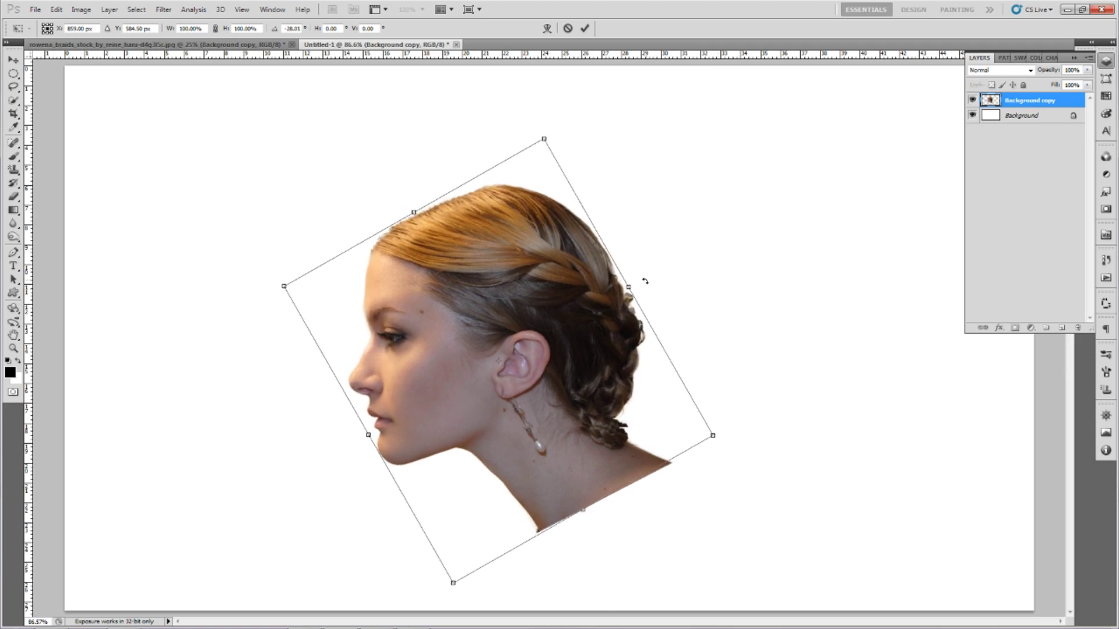
drag(572, 348, 548, 370)
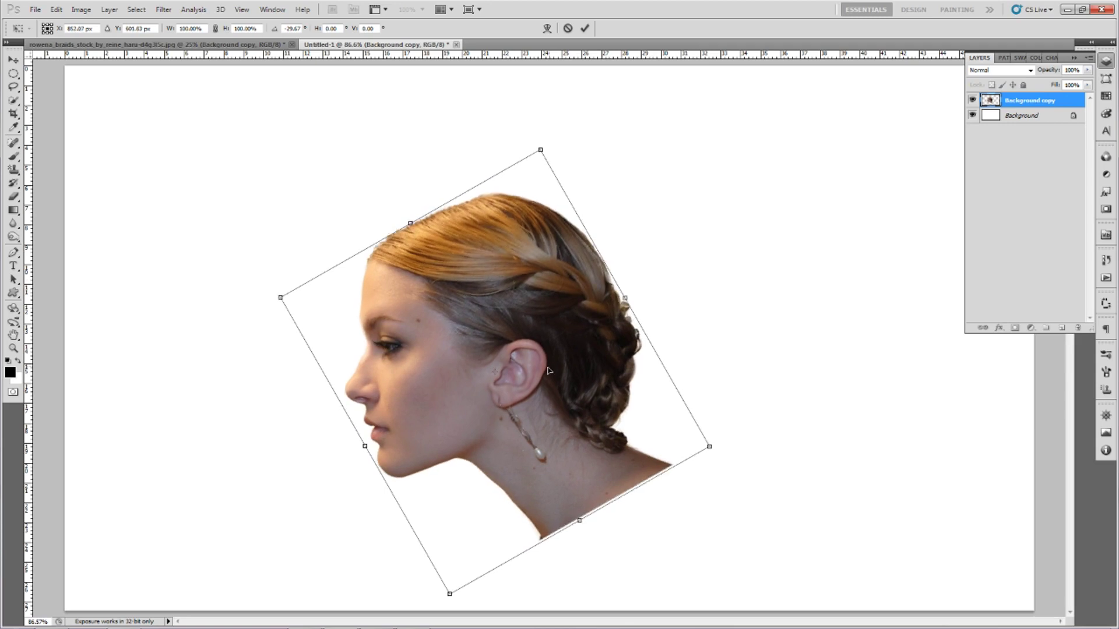
drag(548, 370, 544, 383)
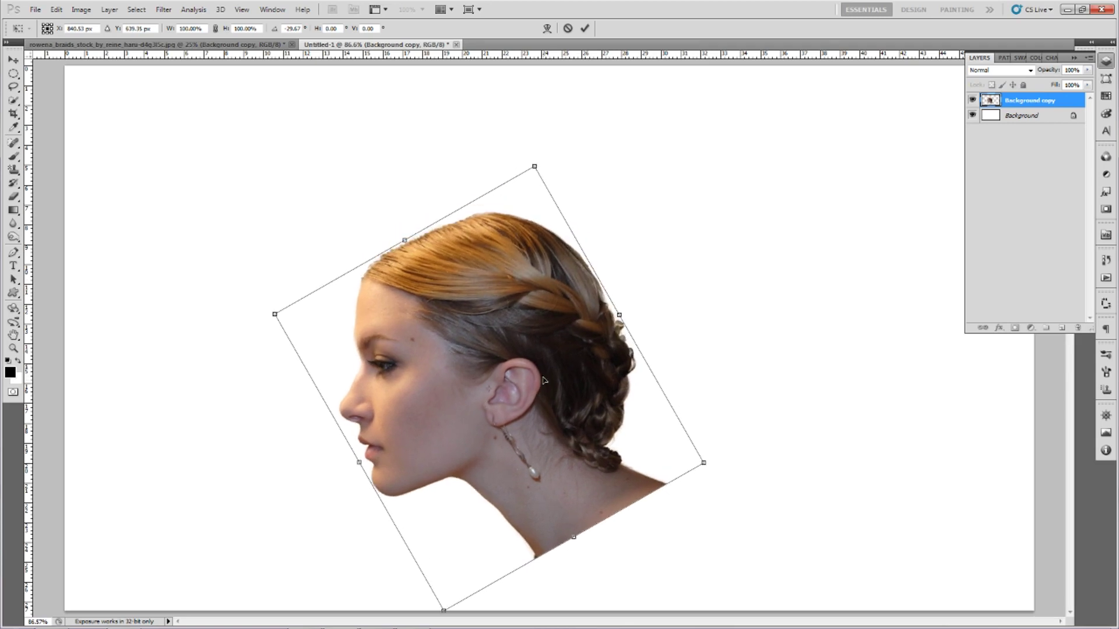
key(Return)
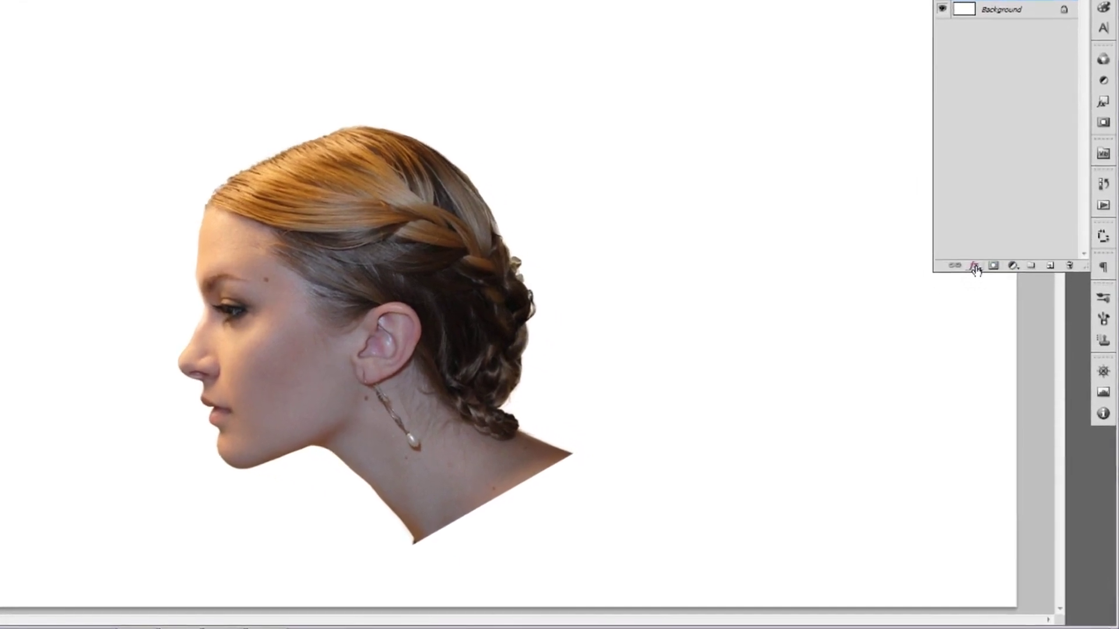
Step: Add a Black & White adjustment layer using the Default preset
click(974, 267)
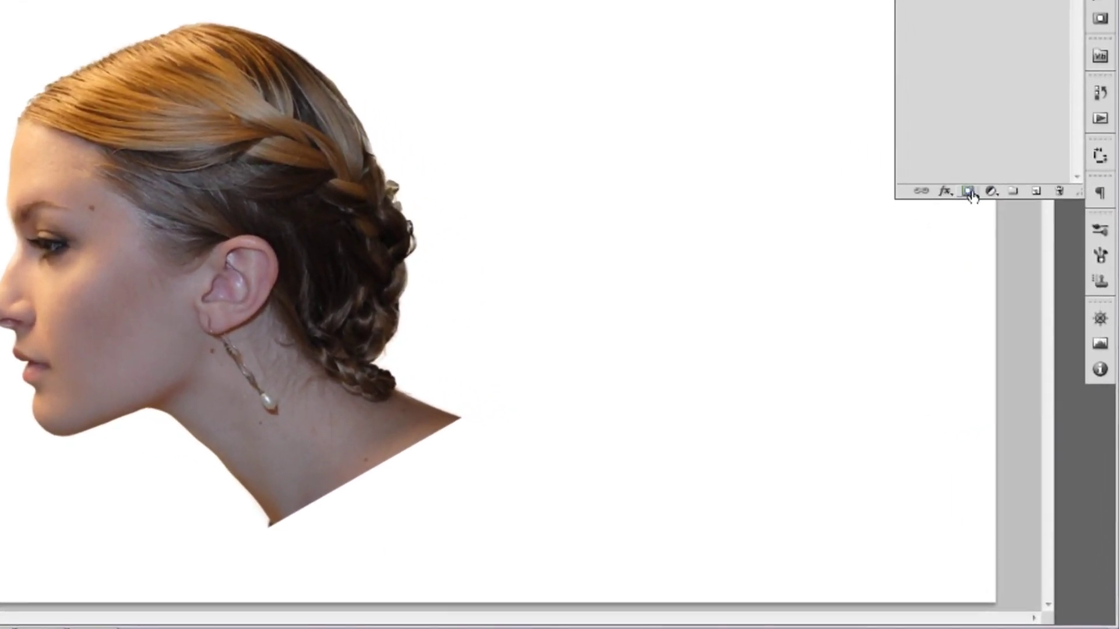
click(991, 191)
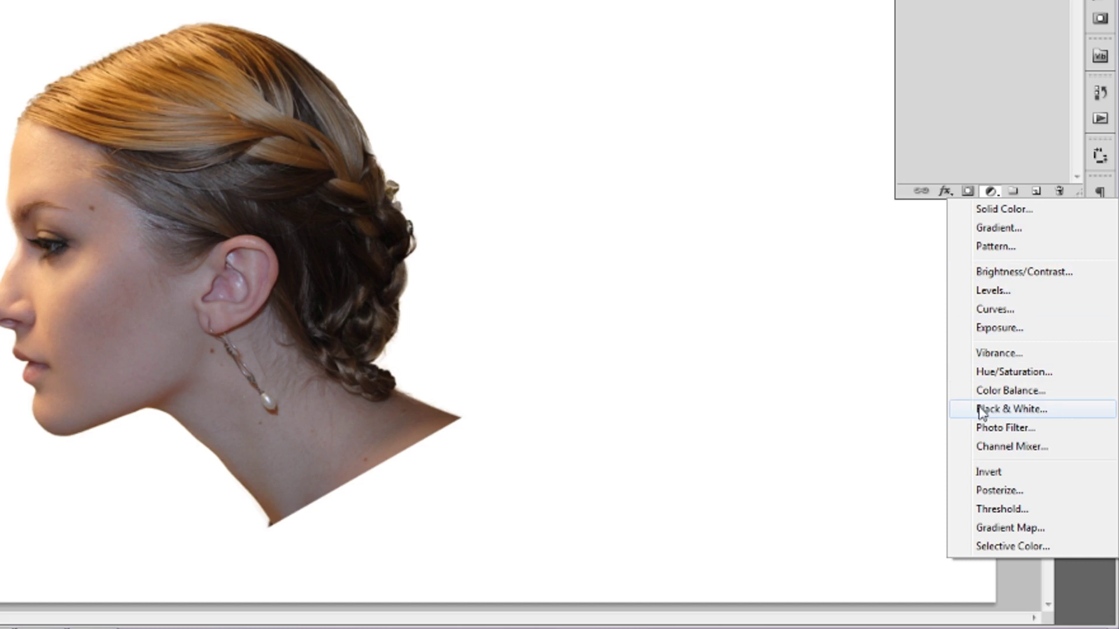
click(1053, 408)
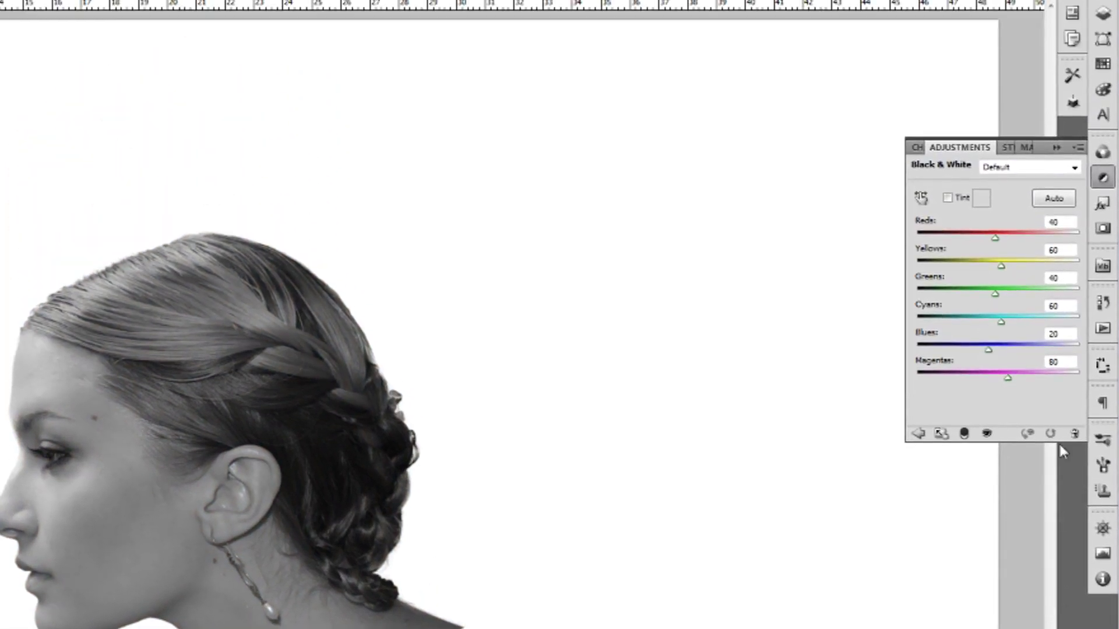
click(1075, 168)
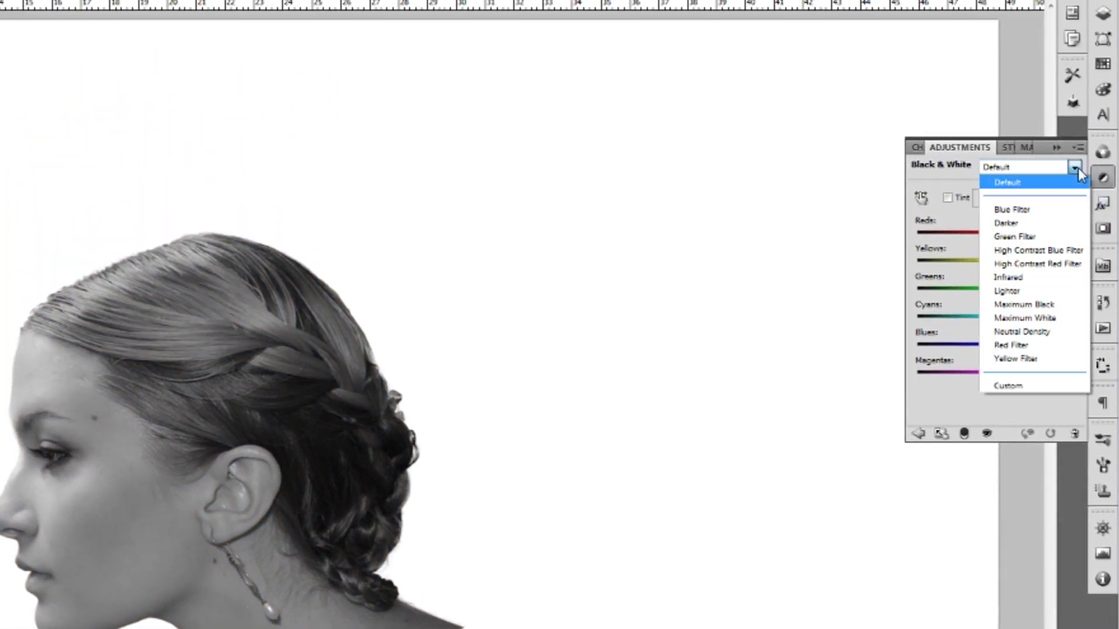
click(1018, 184)
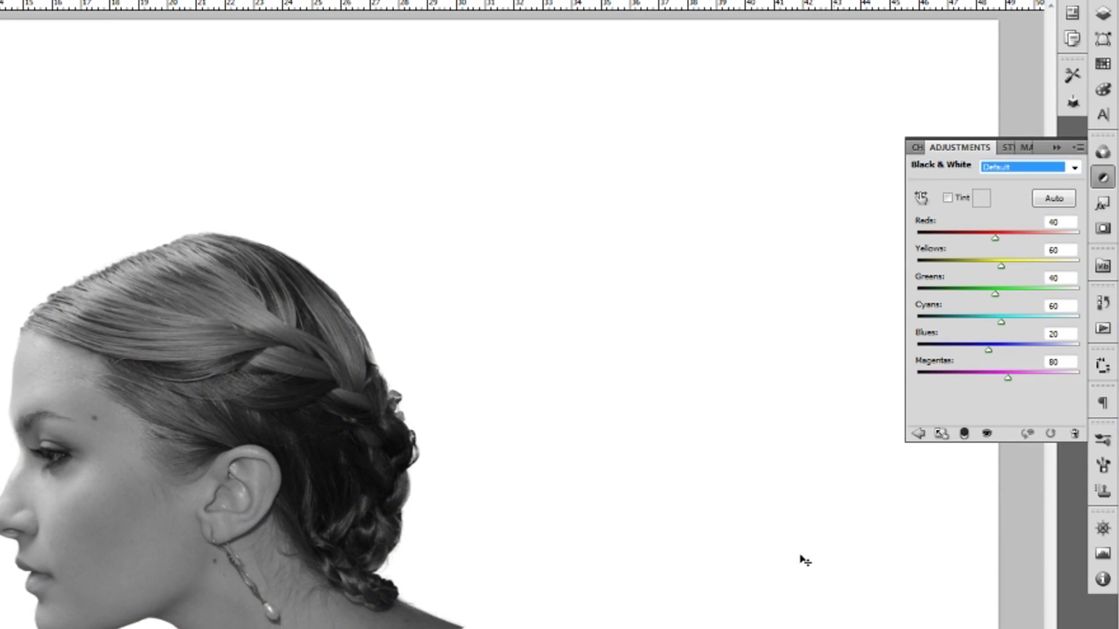
click(974, 586)
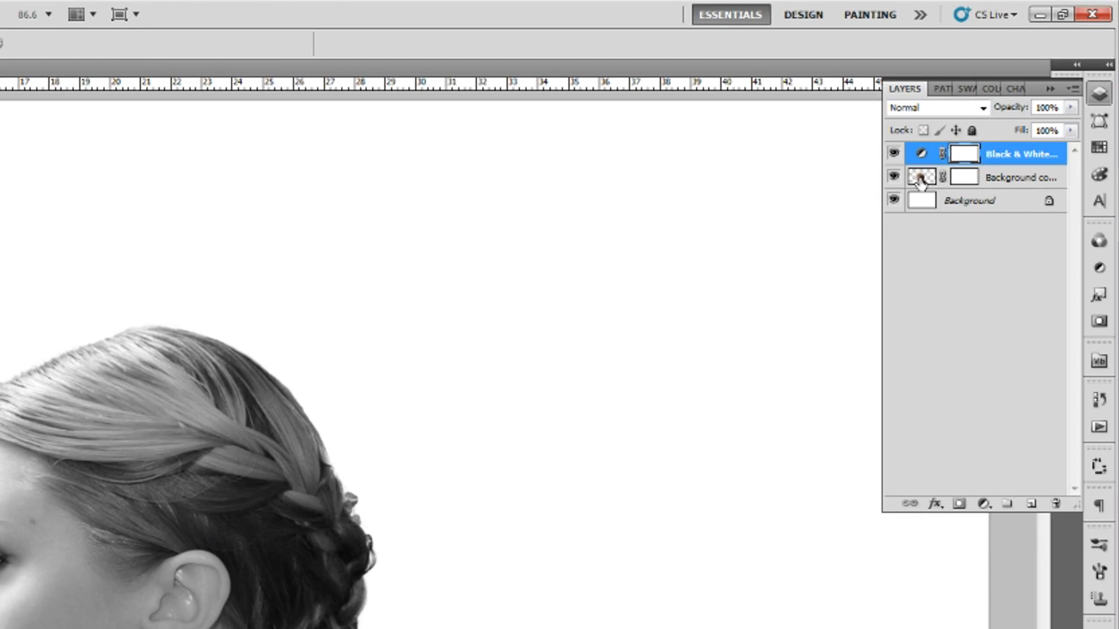
Step: Duplicate the Background copy layer as Background copy 2
click(919, 180)
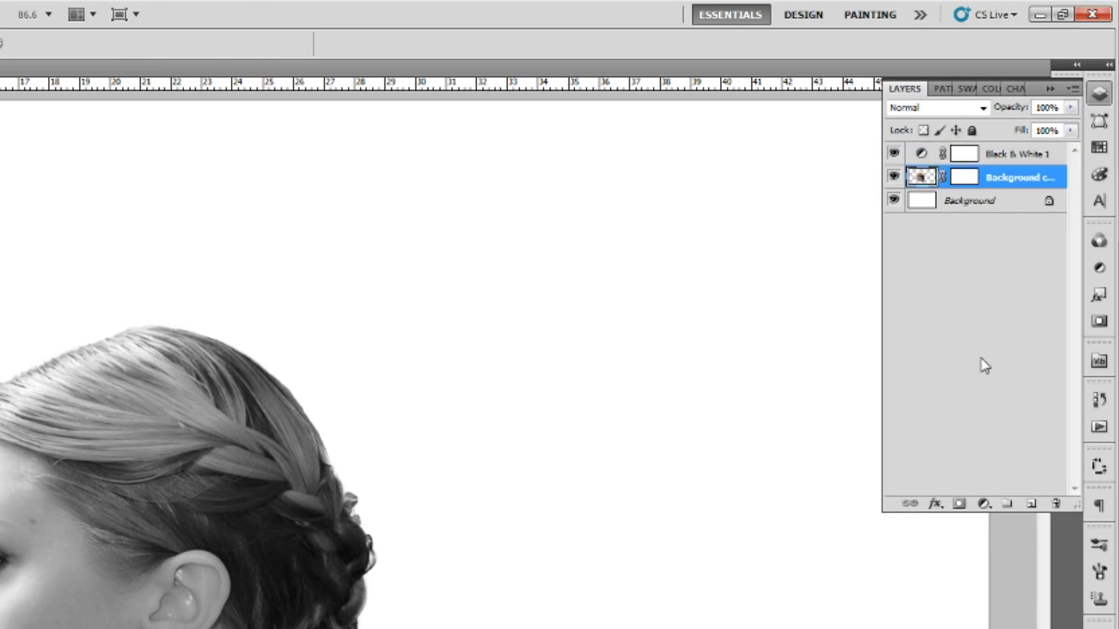
right_click(999, 186)
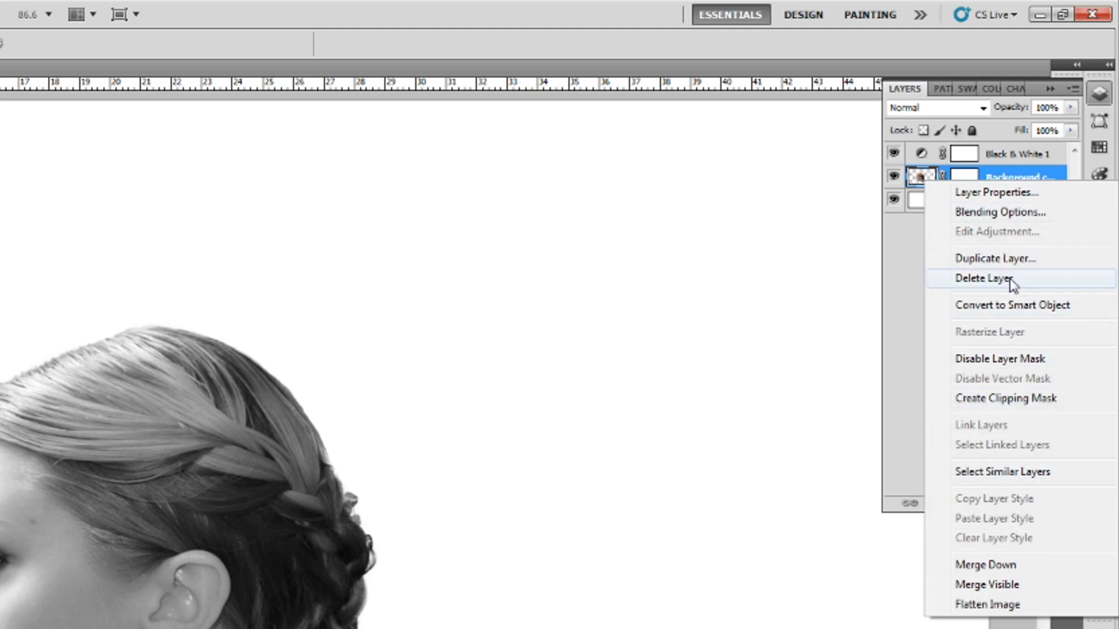
click(991, 259)
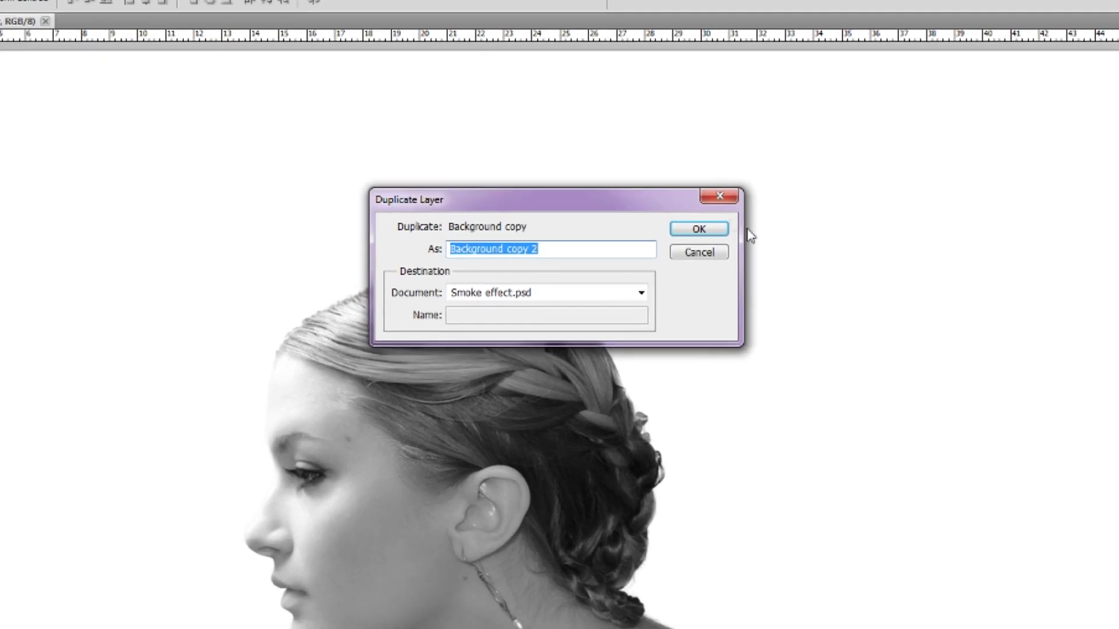
click(718, 234)
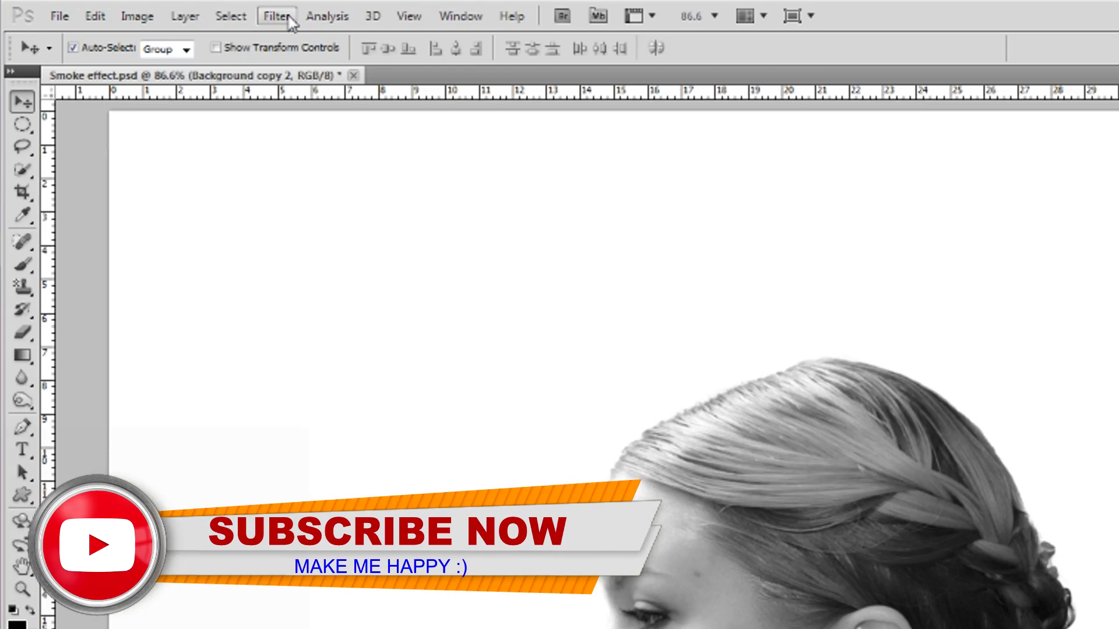
Step: In Liquify, sweep the top and mid hair up and right into long streaks
click(256, 15)
click(304, 133)
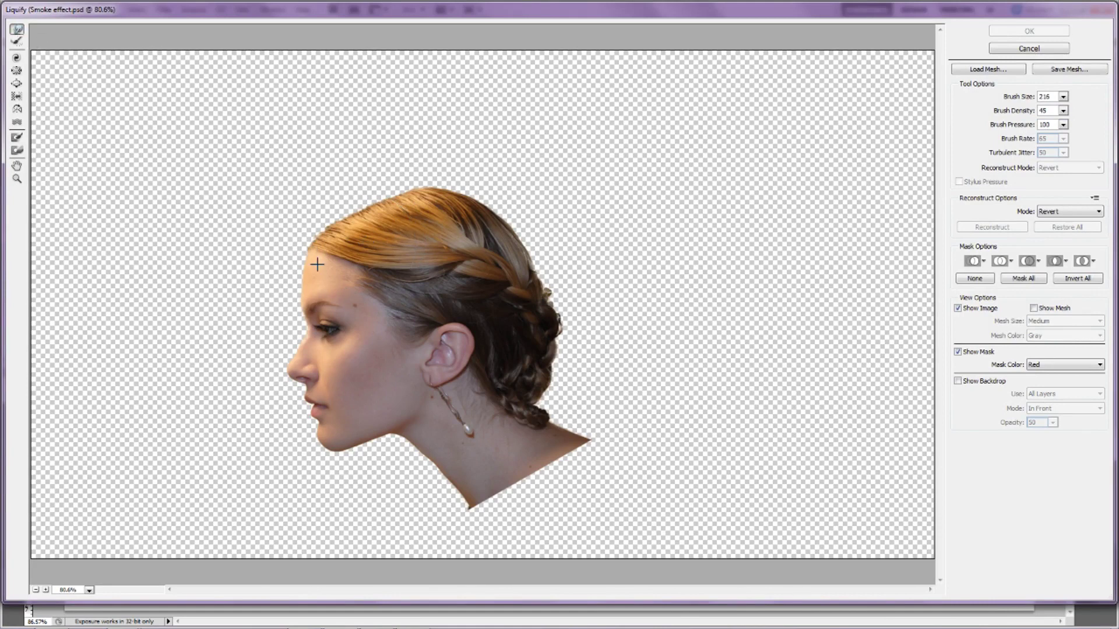
drag(326, 248, 437, 146)
mouse_move(426, 223)
mouse_down()
mouse_move(589, 113)
mouse_move(532, 99)
mouse_move(562, 187)
mouse_move(643, 133)
mouse_up()
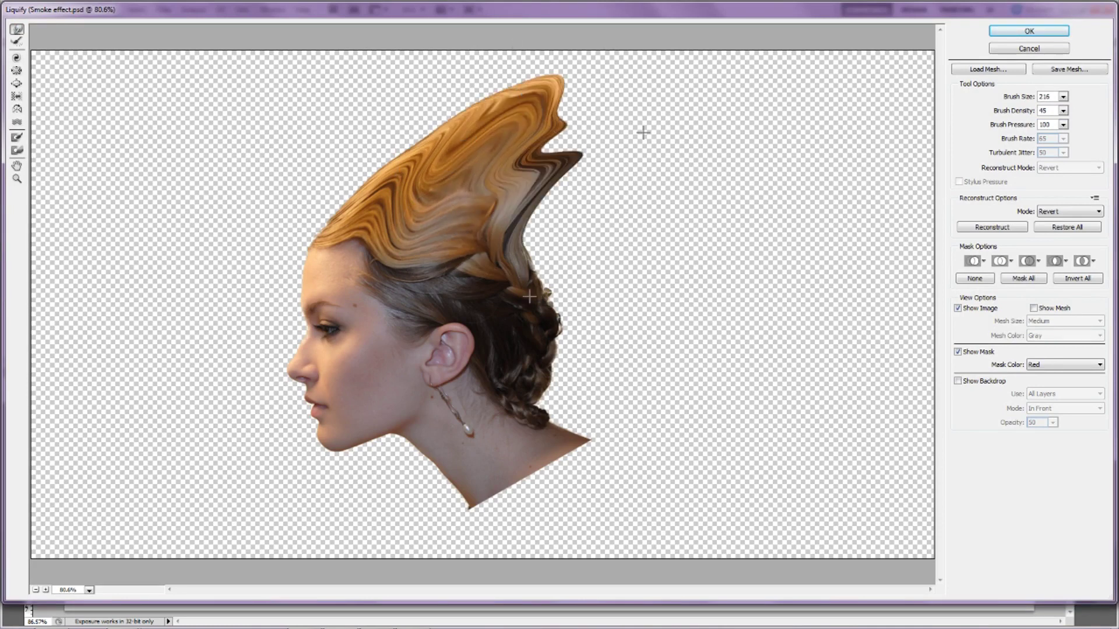
drag(416, 295, 641, 227)
drag(376, 251, 606, 233)
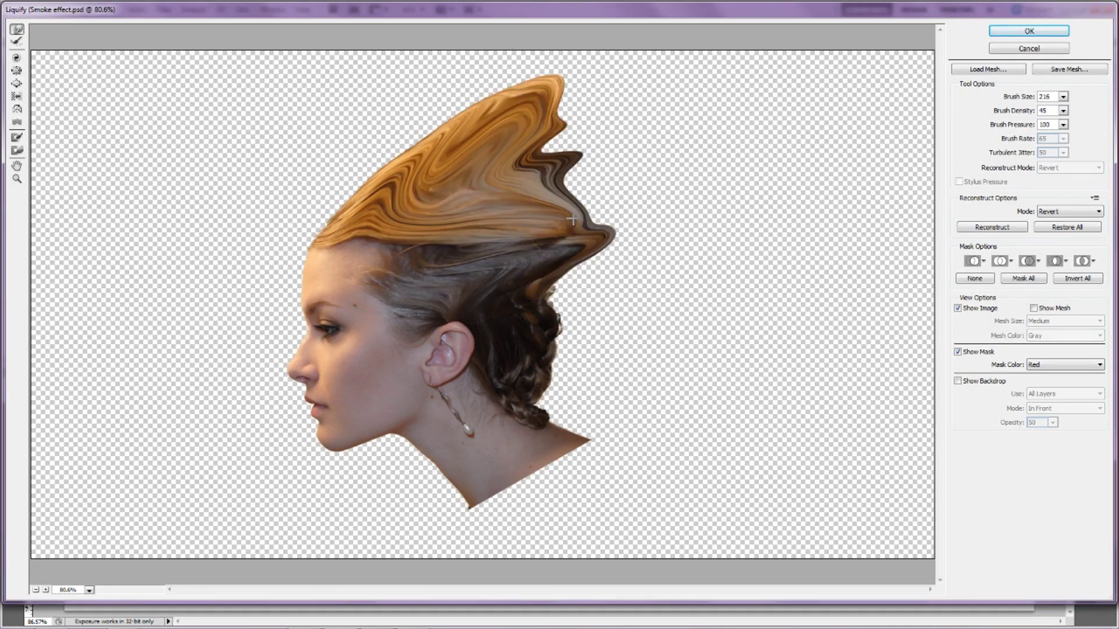
Step: Warp the ear and lower neck hair rightward into wavy spikes and bulges
drag(419, 341, 667, 297)
drag(451, 355, 636, 415)
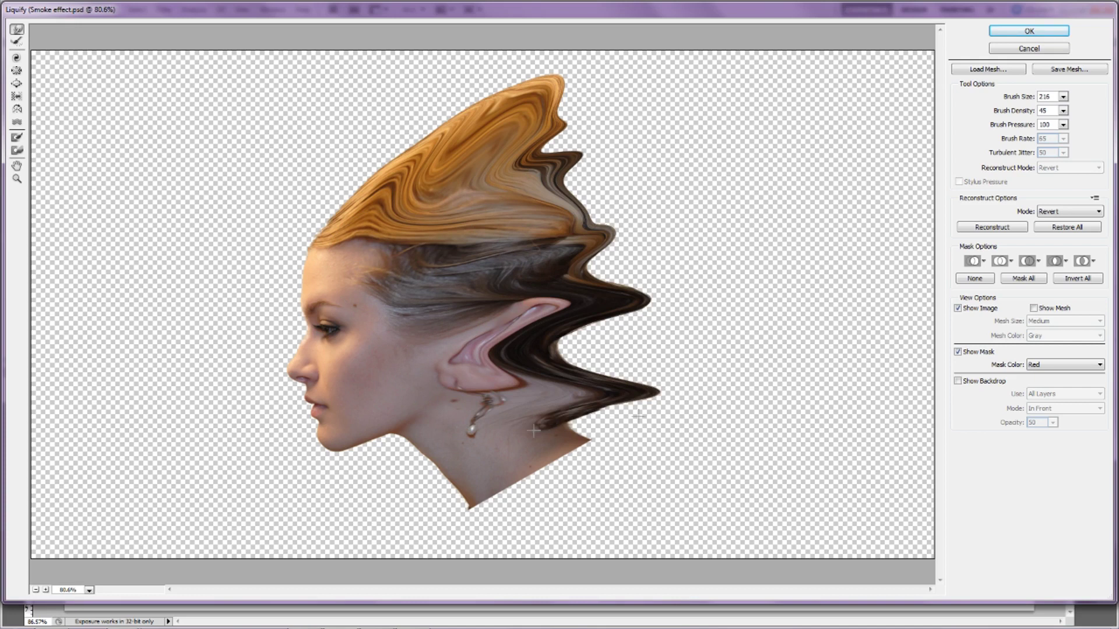
drag(541, 443, 661, 505)
drag(512, 499, 551, 574)
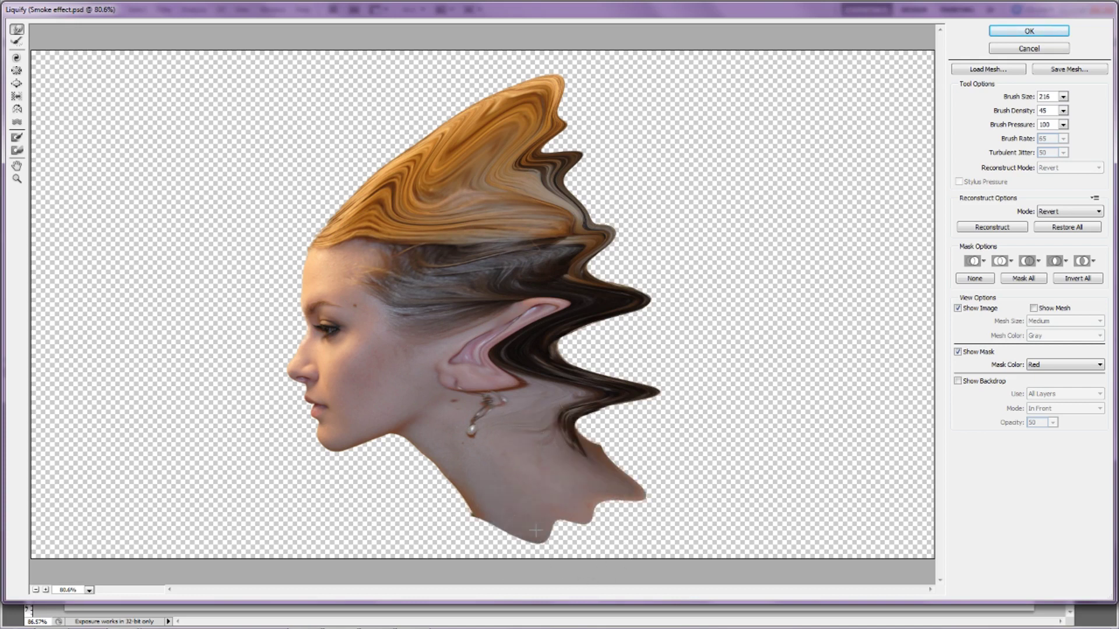
drag(559, 524, 699, 530)
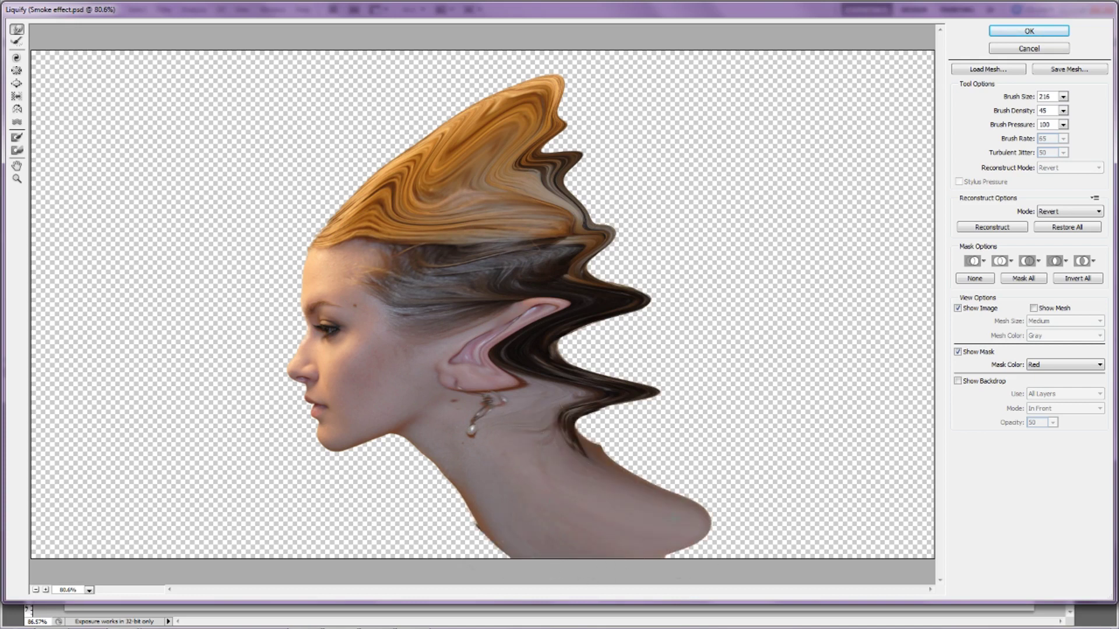
drag(559, 460, 696, 448)
Step: Stretch the upper neck, ear and dark hair into long rightward spikes
drag(559, 419, 751, 379)
drag(600, 408, 774, 396)
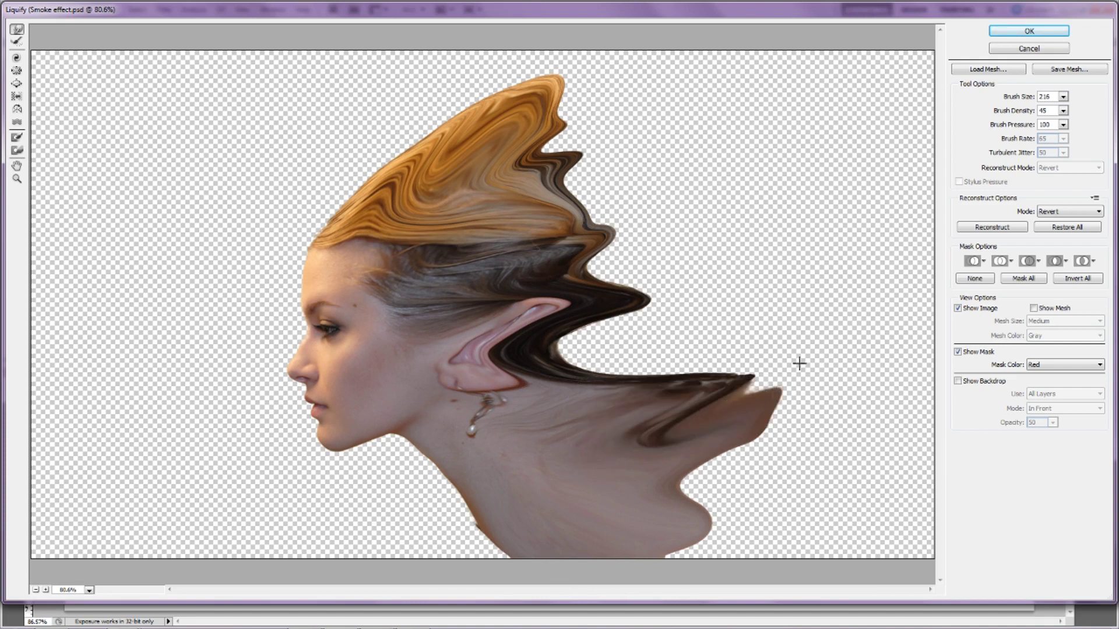
drag(600, 373, 684, 354)
mouse_move(512, 326)
mouse_down()
mouse_move(653, 303)
mouse_move(740, 326)
mouse_up()
drag(547, 347, 757, 274)
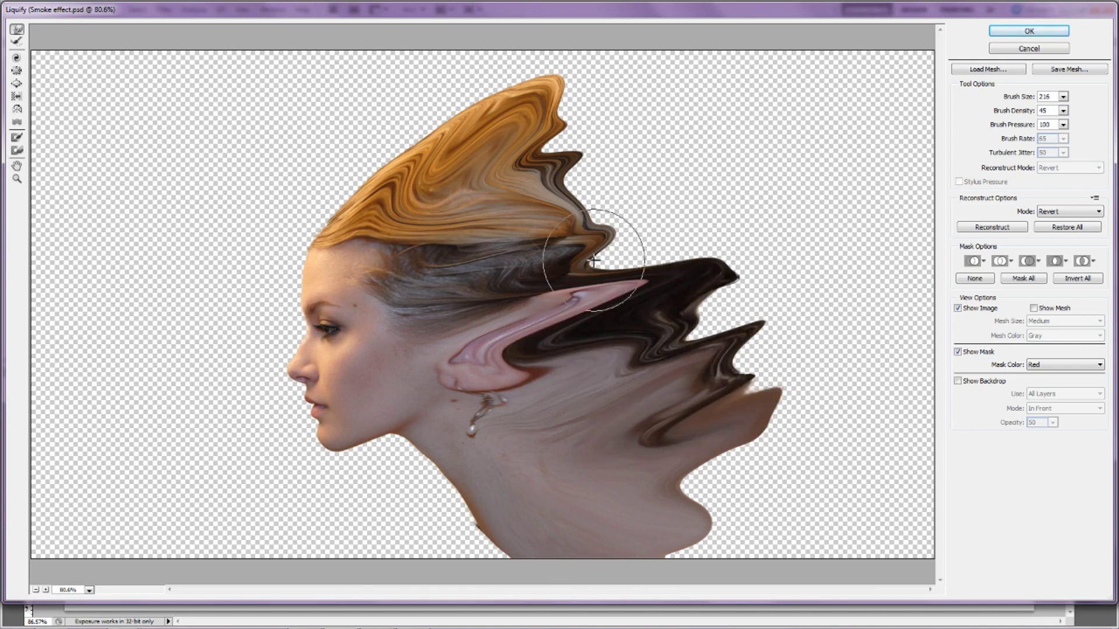
drag(624, 250, 723, 244)
Step: Sweep the upper hair up and to the right into curling spikes
drag(582, 227, 722, 163)
drag(548, 198, 629, 140)
mouse_move(554, 169)
mouse_down()
mouse_move(596, 94)
mouse_move(679, 42)
mouse_up()
drag(606, 93, 752, 79)
drag(583, 174, 728, 134)
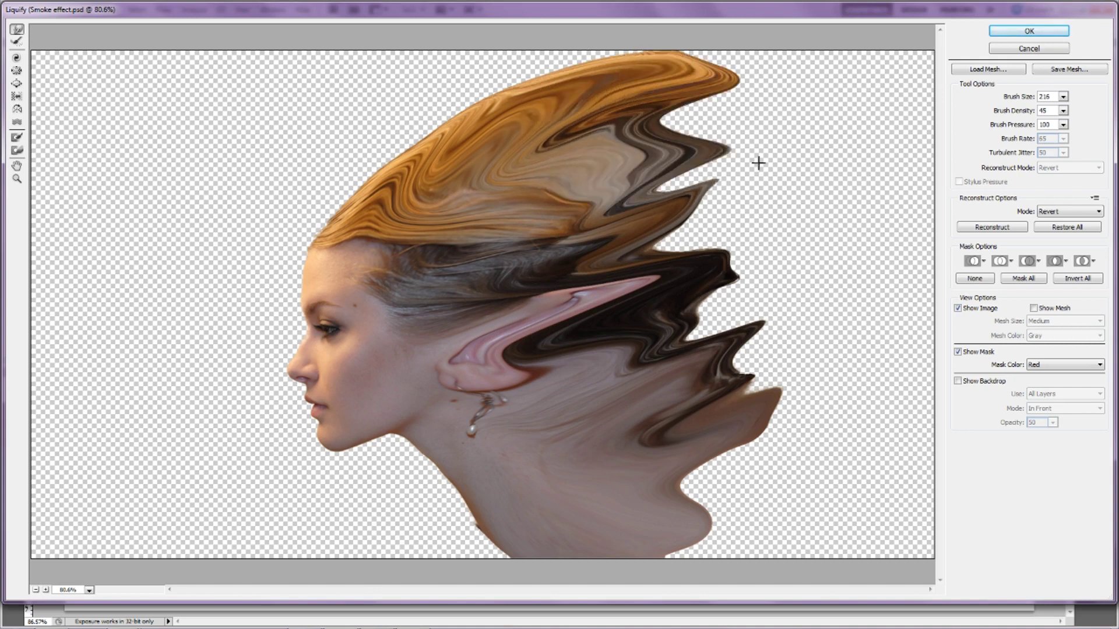
drag(582, 222, 793, 154)
drag(670, 154, 763, 119)
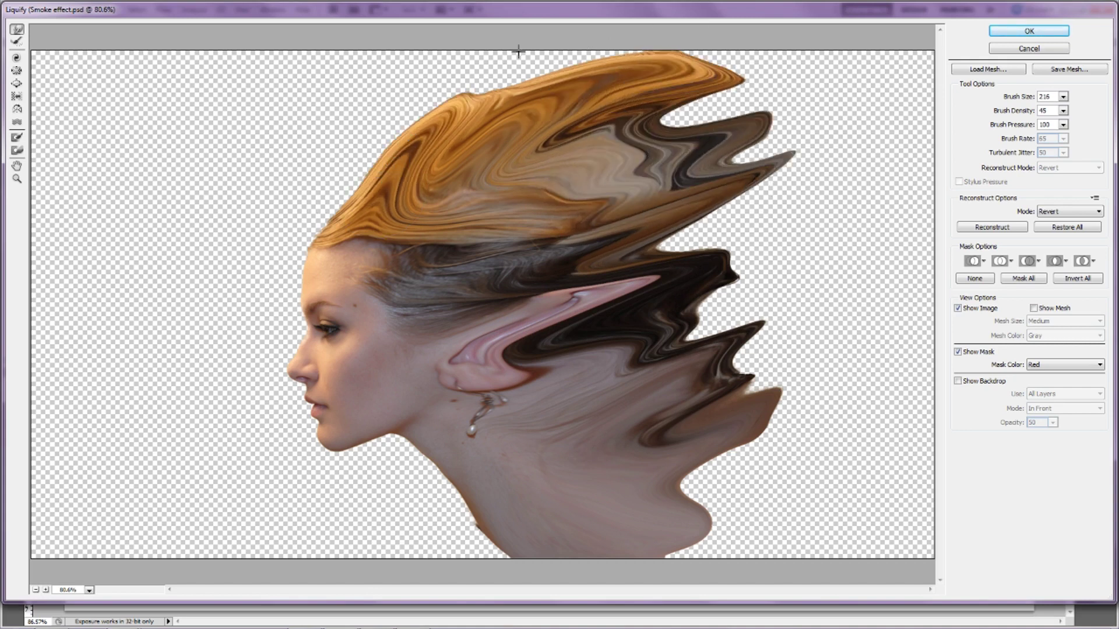
Step: Pull the orange and dark hair strands far right, then apply the Liquify warp
mouse_move(349, 180)
mouse_down()
mouse_move(342, 123)
mouse_move(748, 60)
mouse_up()
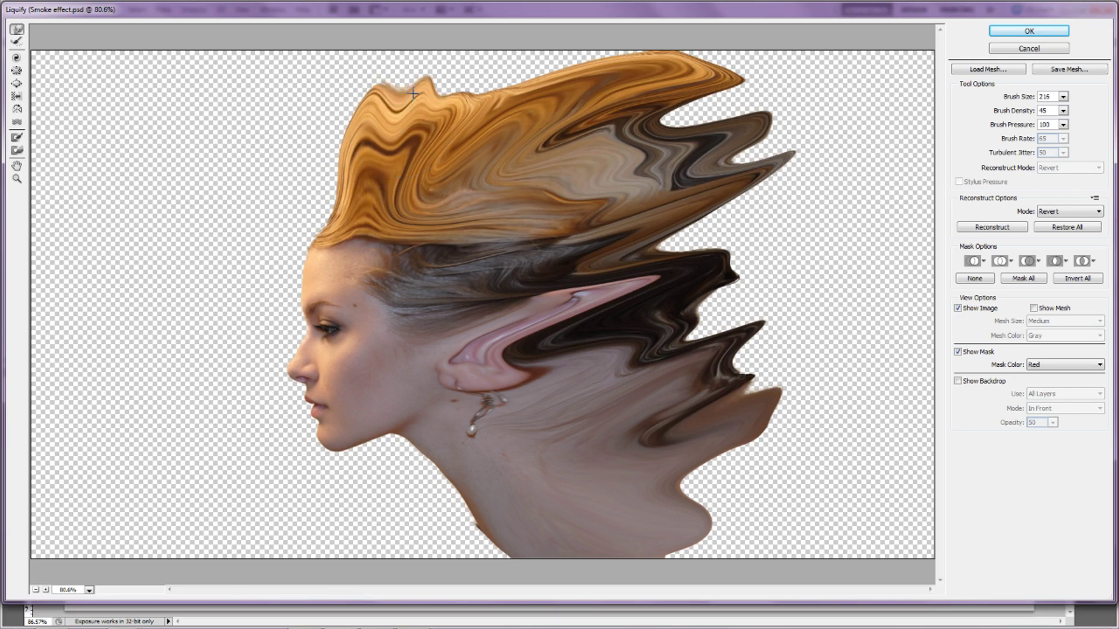
mouse_move(734, 169)
mouse_down()
mouse_move(711, 262)
mouse_move(885, 220)
mouse_up()
mouse_move(724, 124)
mouse_down()
mouse_move(628, 114)
mouse_move(901, 182)
mouse_up()
mouse_move(782, 274)
mouse_down()
mouse_move(670, 260)
mouse_move(844, 305)
mouse_move(662, 292)
mouse_move(800, 388)
mouse_move(851, 357)
mouse_move(875, 501)
mouse_move(804, 495)
mouse_move(697, 347)
mouse_move(841, 488)
mouse_move(688, 399)
mouse_move(699, 513)
mouse_move(824, 499)
mouse_move(757, 524)
mouse_move(818, 529)
mouse_move(861, 139)
mouse_move(804, 82)
mouse_move(794, 125)
mouse_move(849, 232)
mouse_up()
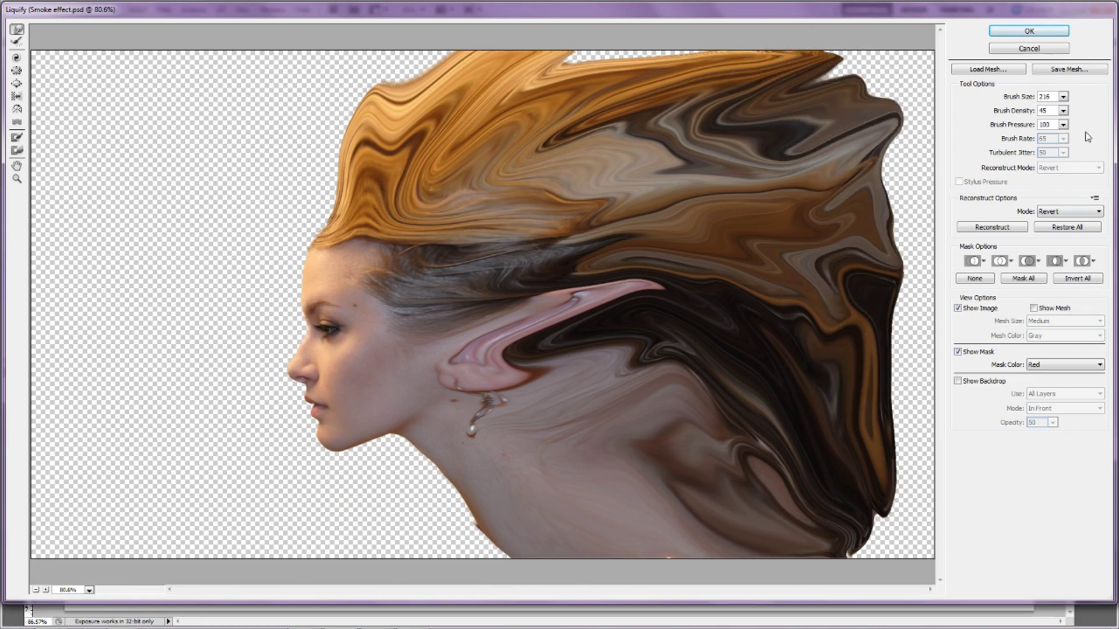
click(1025, 33)
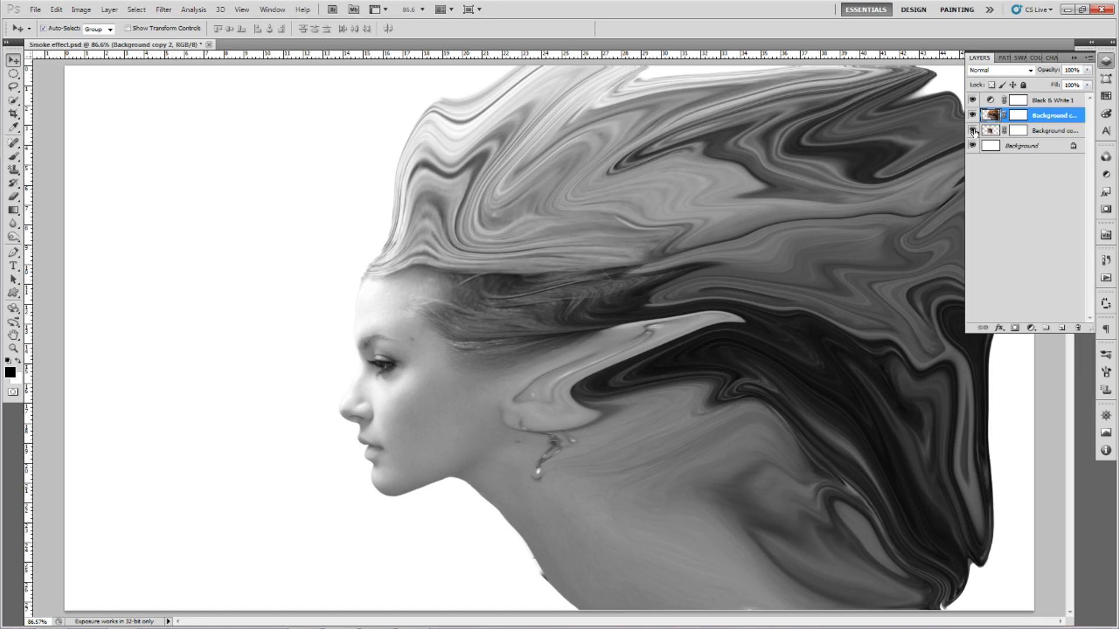
Step: Fill Background copy's layer mask with black to hide the original head
click(1020, 131)
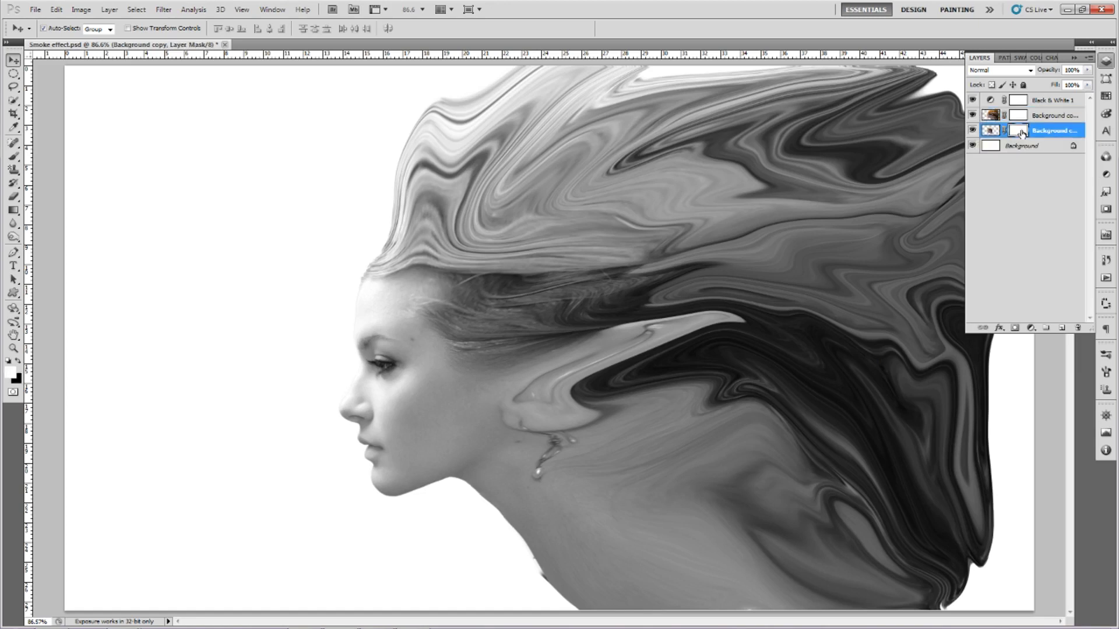
key(ctrl+i)
Step: Select the Brush tool with the 1490 px preset and fit the document in the window
click(14, 157)
drag(14, 160, 52, 162)
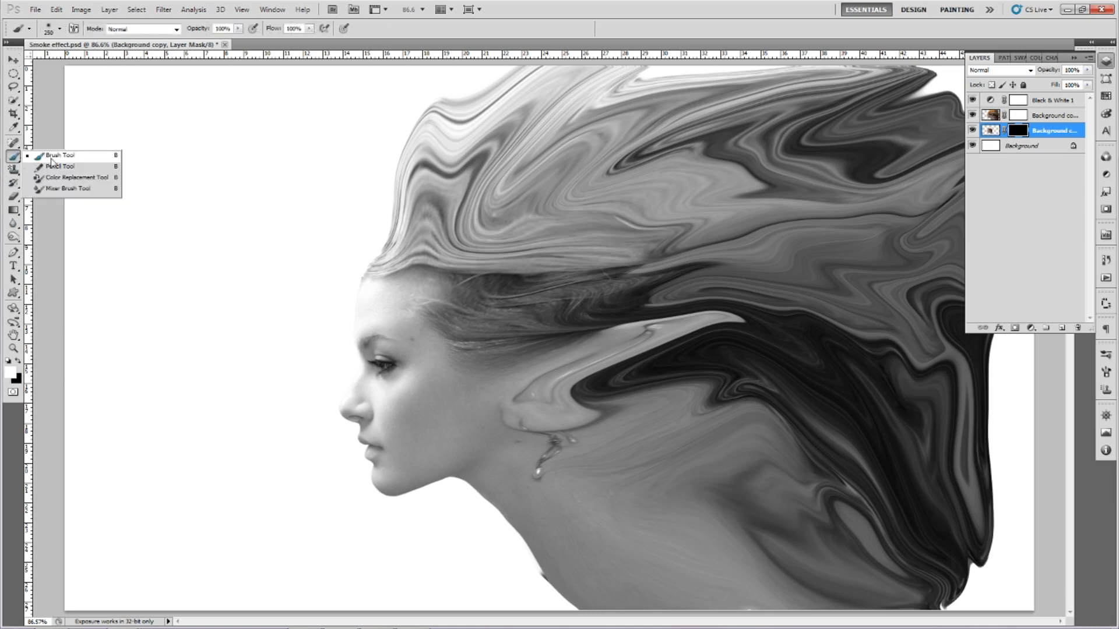
click(60, 155)
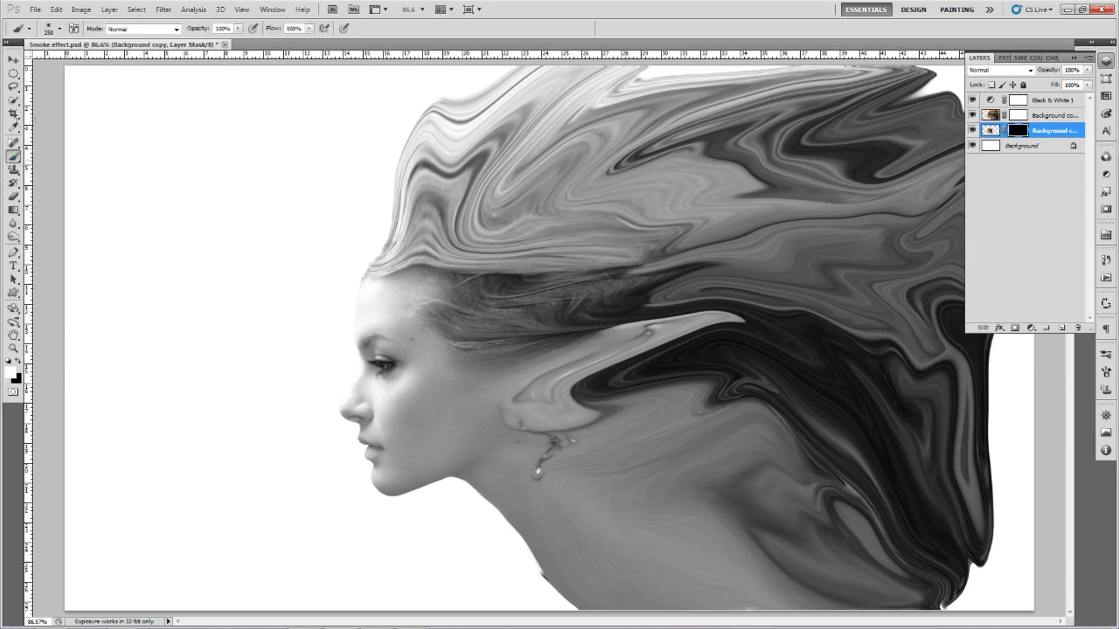
click(59, 29)
click(185, 126)
drag(185, 126, 185, 163)
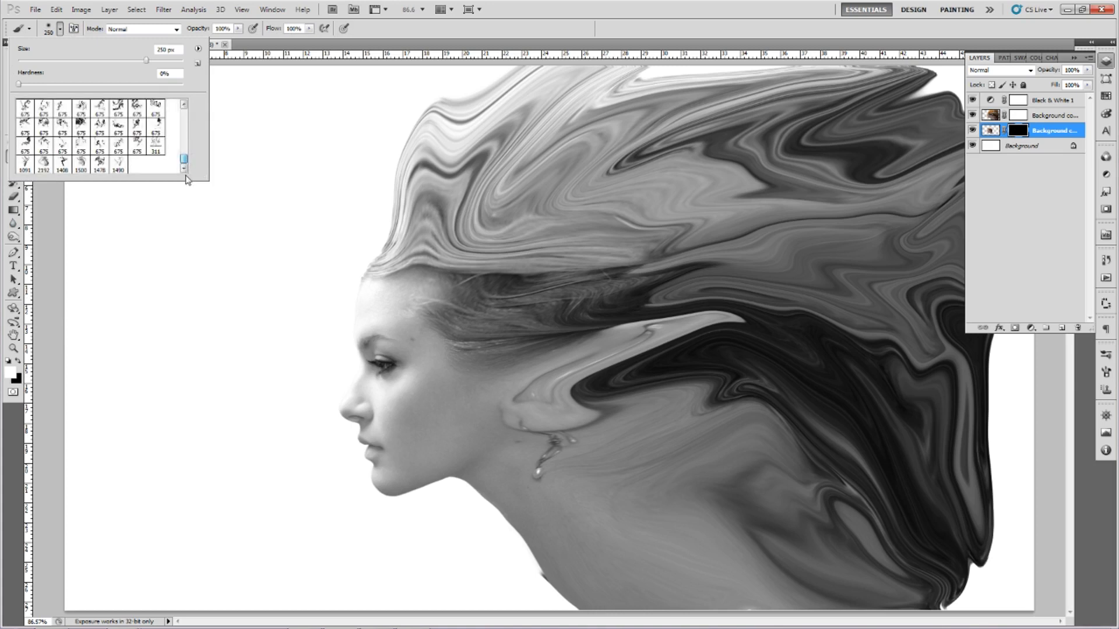
click(119, 167)
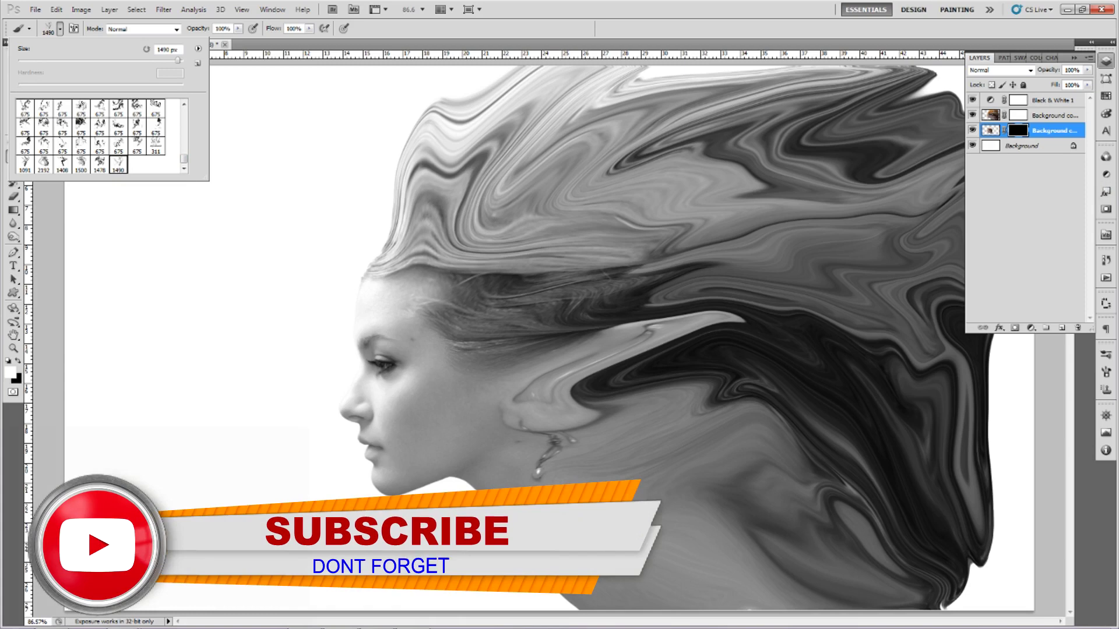
key(Escape)
key(ctrl+minus)
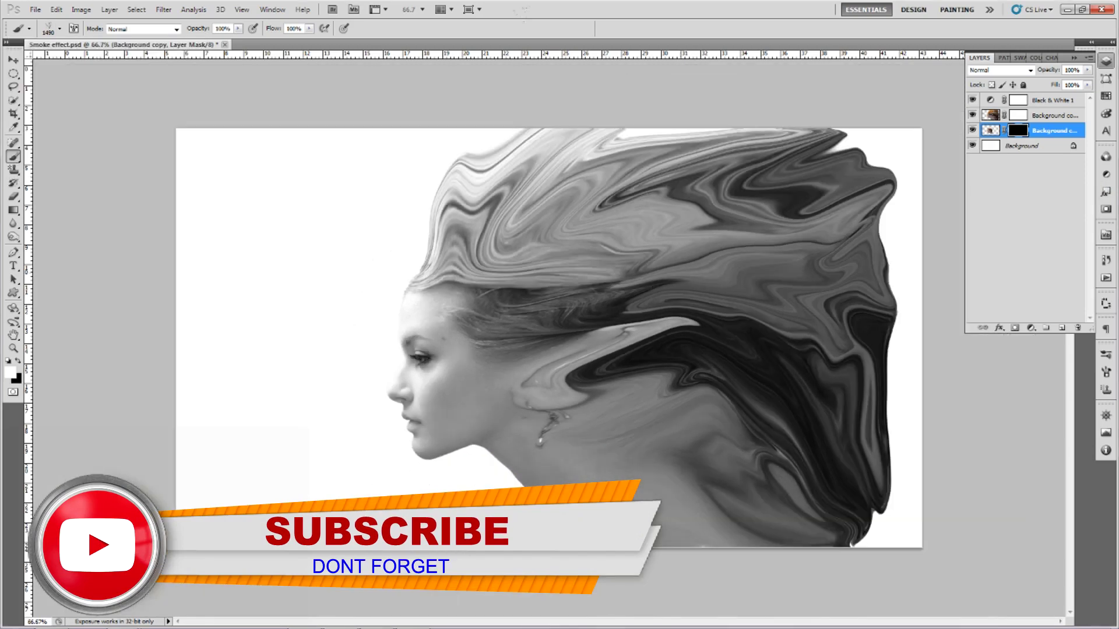
click(273, 10)
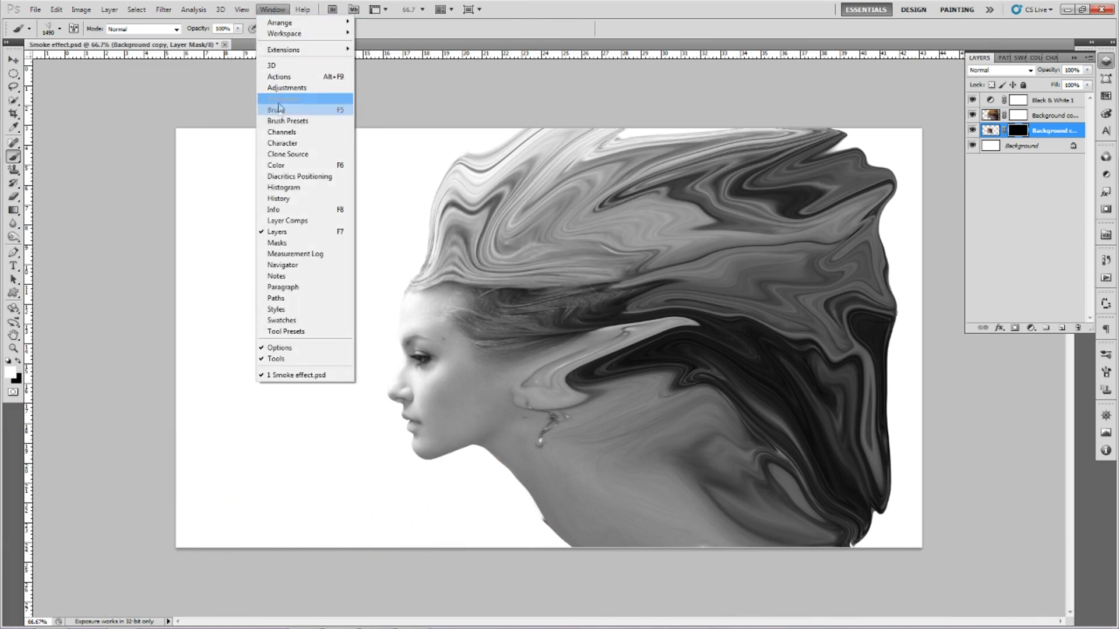
Step: Set the brush tip to 900 px at a -66° angle, then close the Brush panel
click(279, 108)
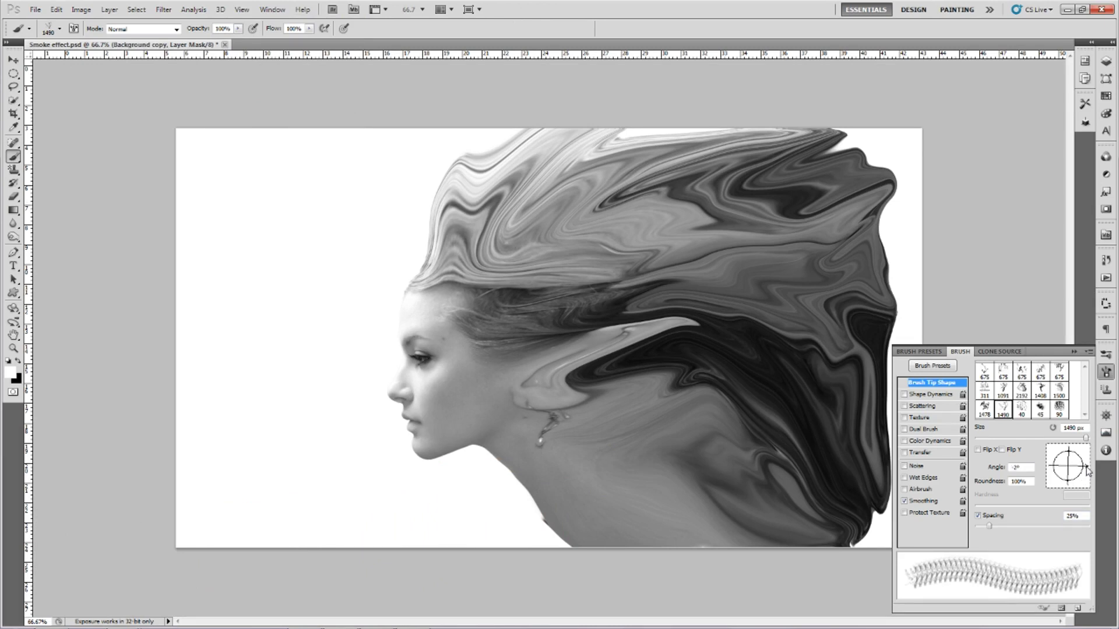
drag(1087, 470, 1079, 485)
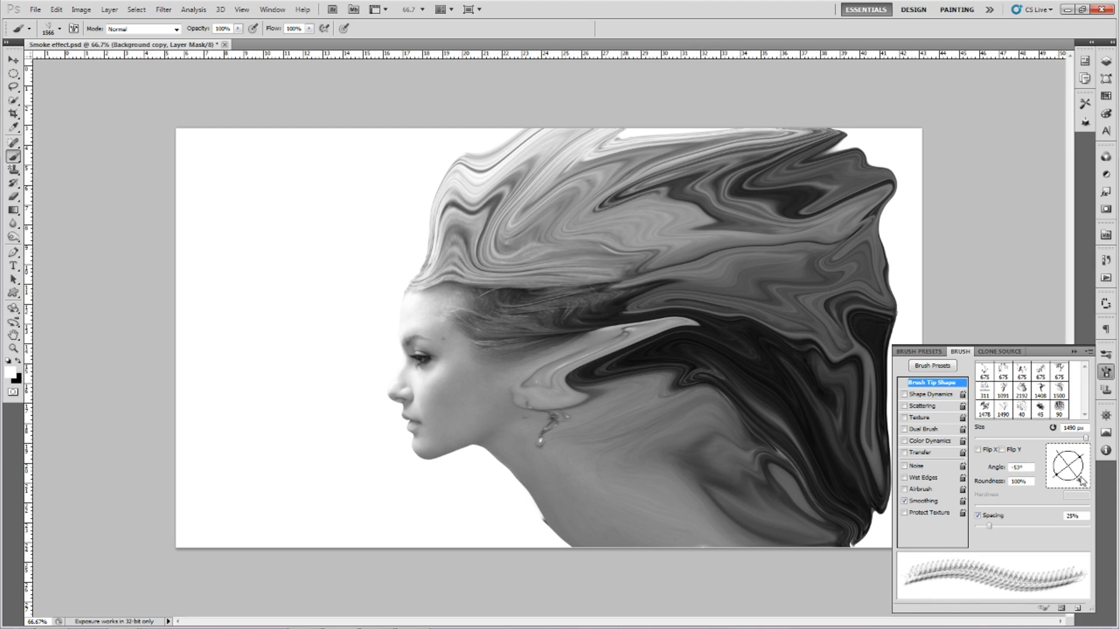
drag(1078, 481, 1071, 484)
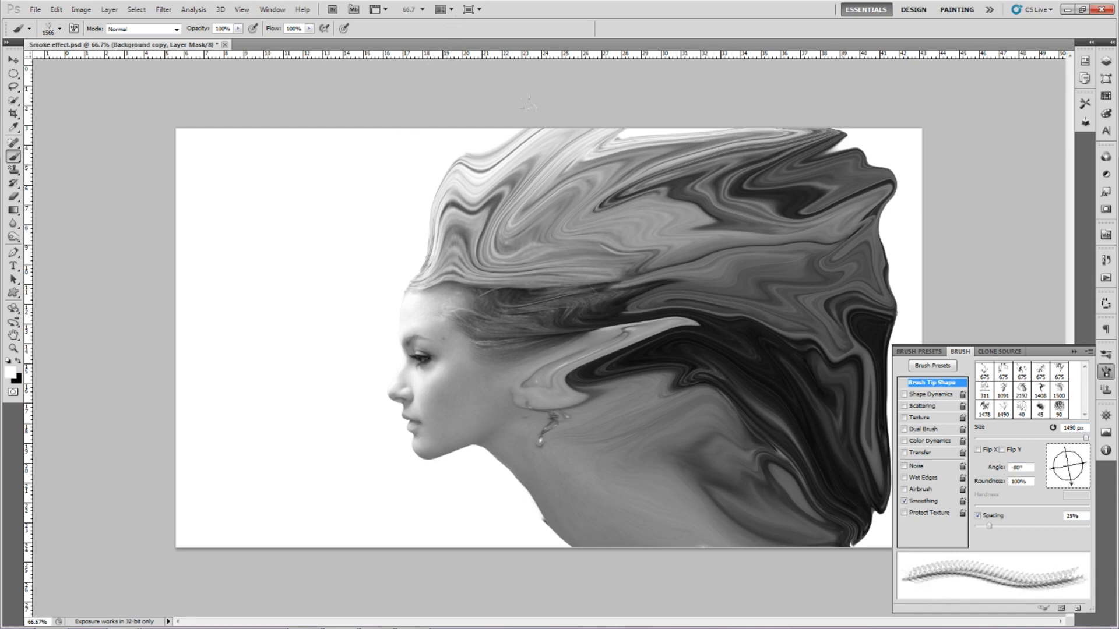
drag(1071, 488, 1084, 481)
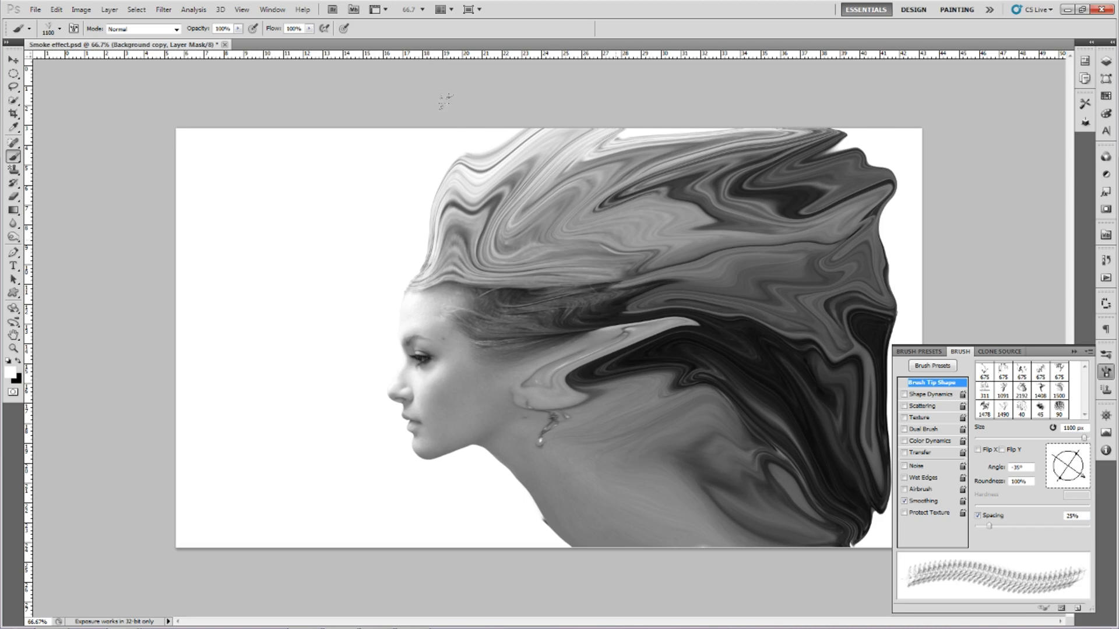
drag(1085, 481, 1077, 486)
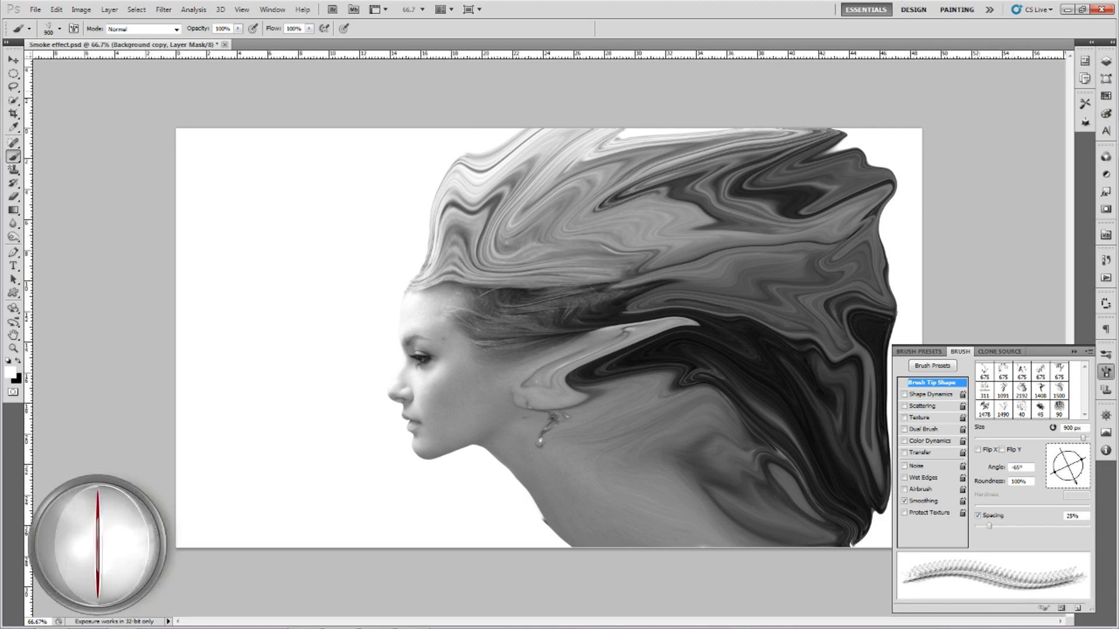
key(F5)
key(F7)
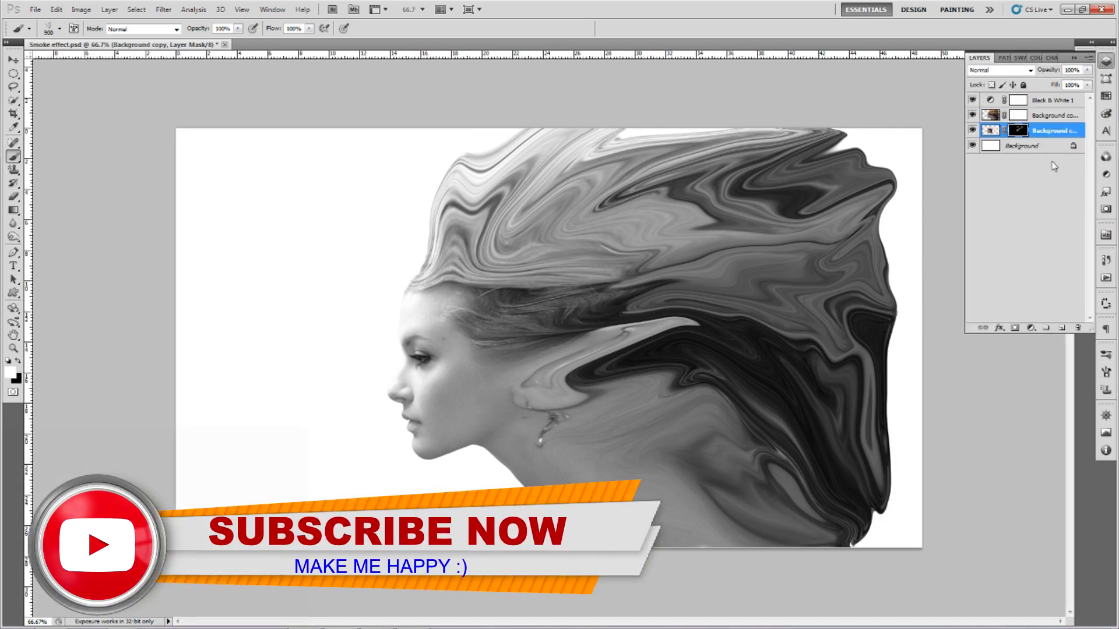
Step: Hide Background copy 2 so only the unwarped grayscale head on Background copy shows
click(1035, 116)
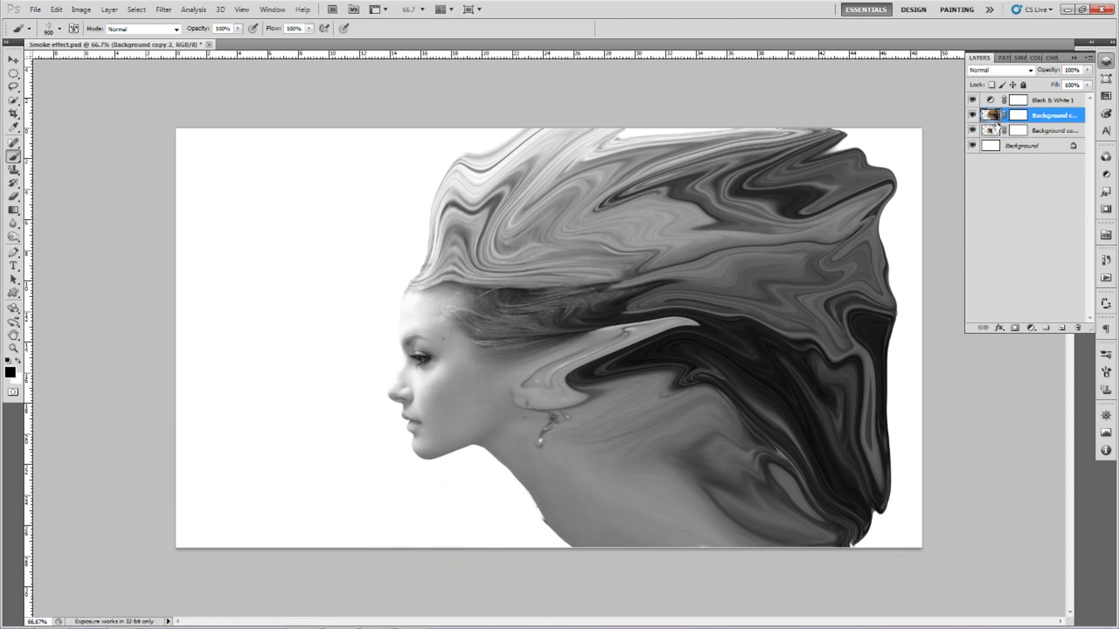
click(972, 131)
click(1031, 328)
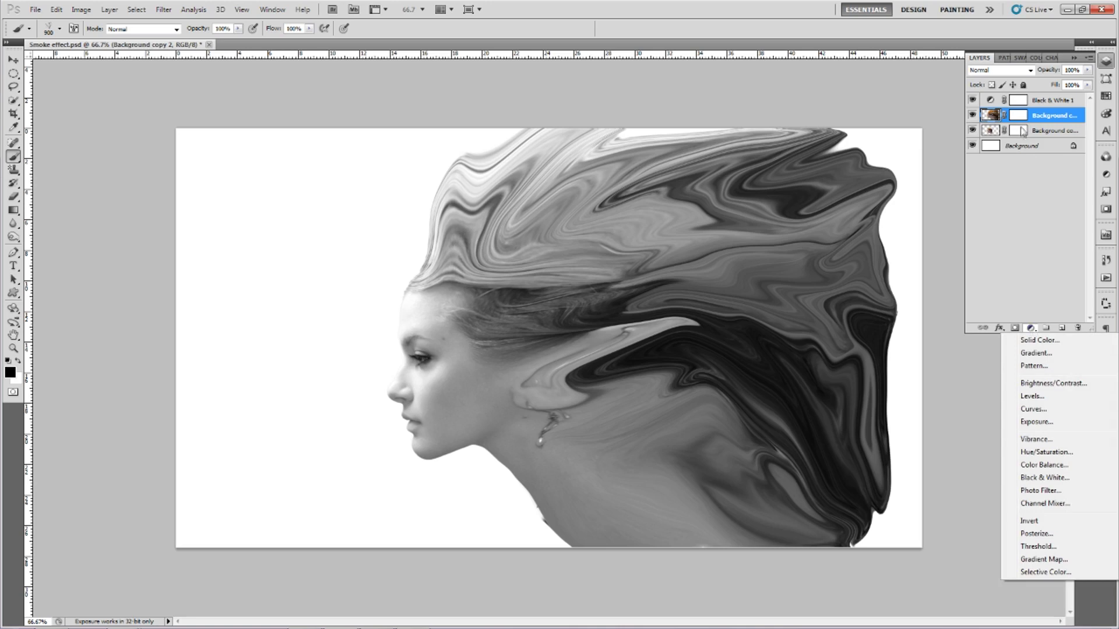
key(Escape)
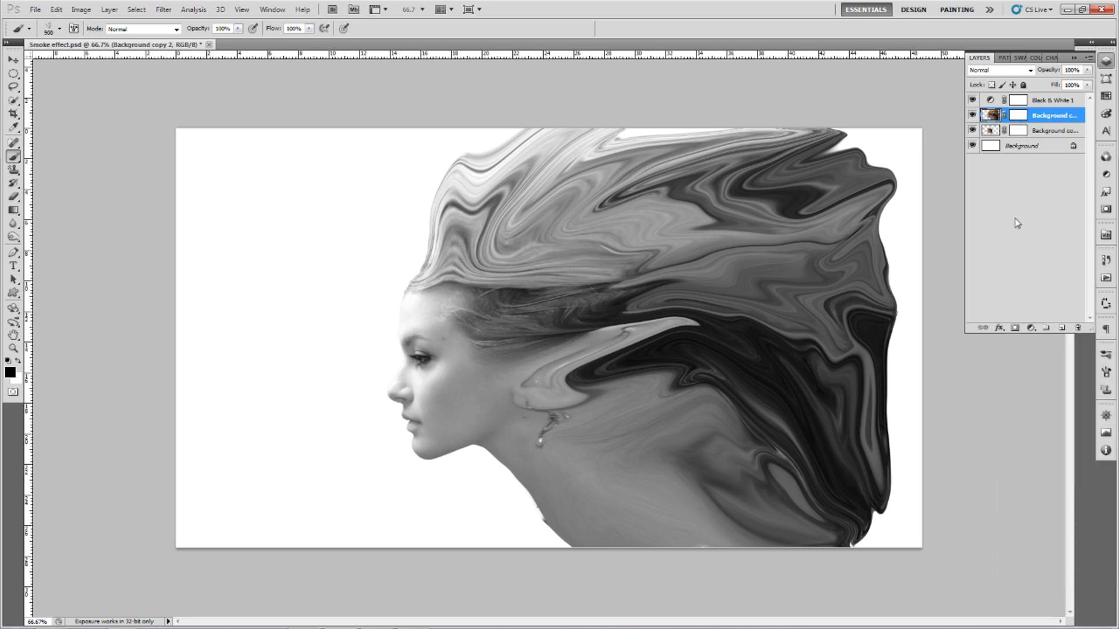
click(989, 132)
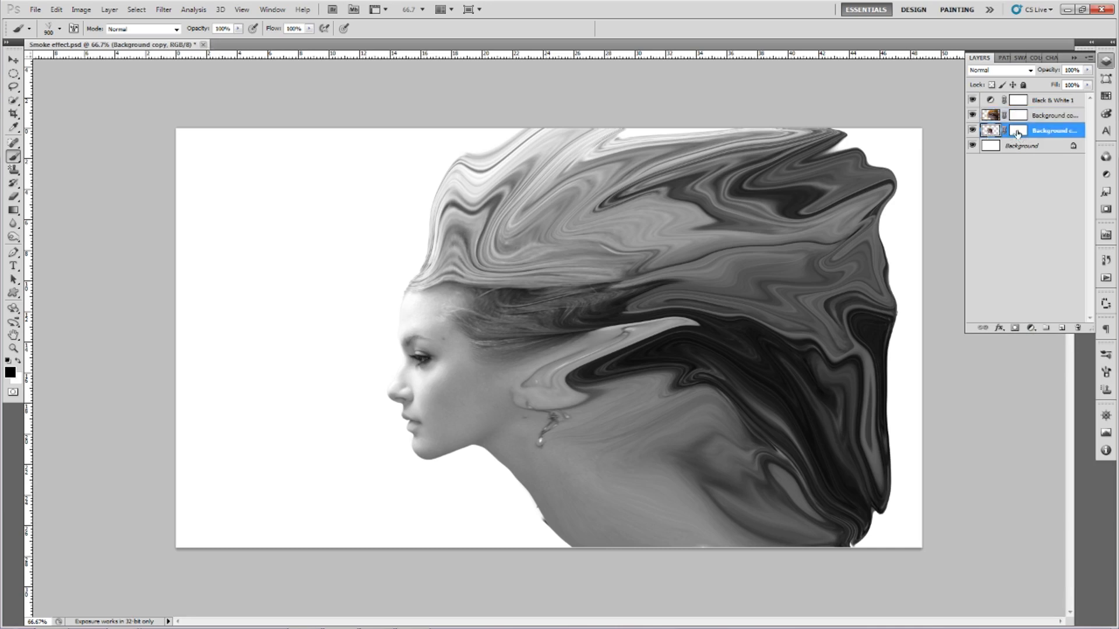
click(973, 116)
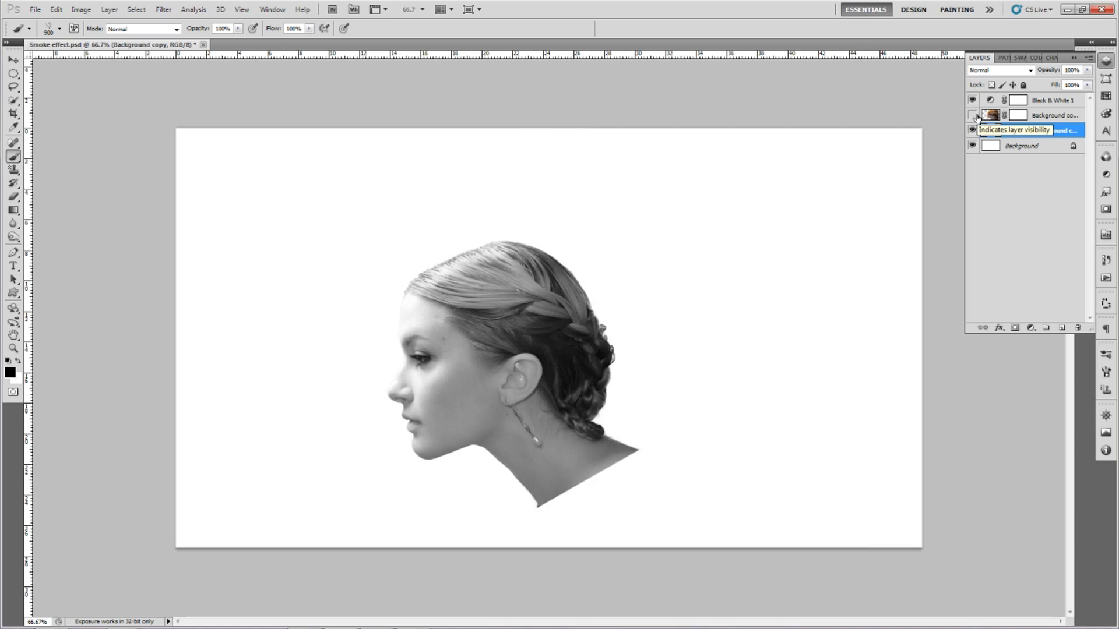
Step: Show Background copy 2 again, fill its mask black, and paint smoke above the head
click(972, 116)
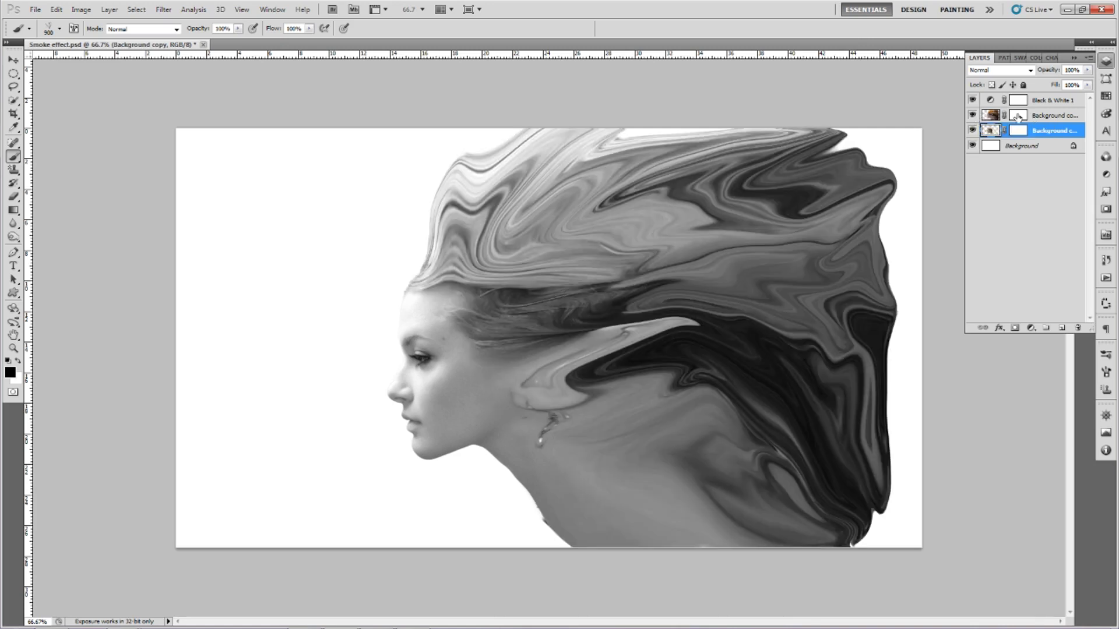
click(1018, 116)
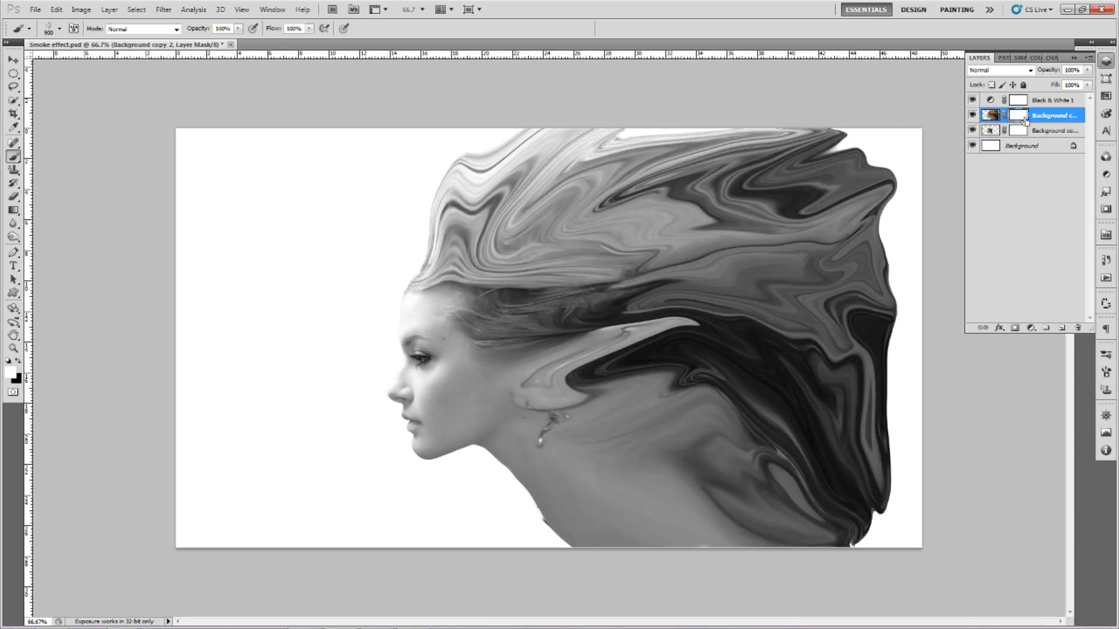
key(ctrl+i)
key(ctrl+i)
key(ctrl+i)
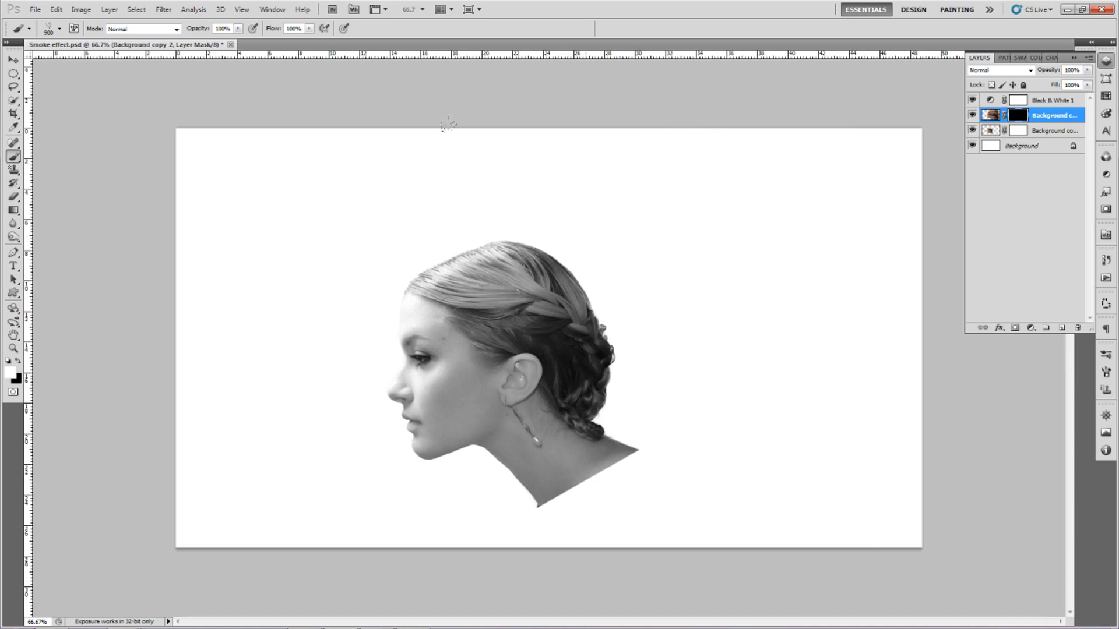
click(448, 128)
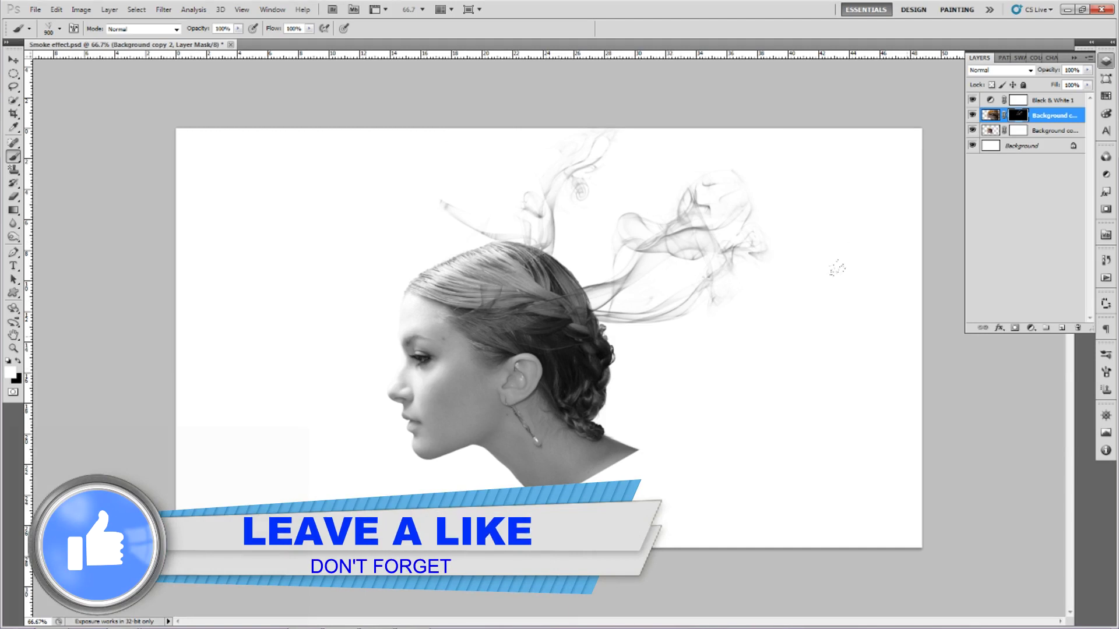
Step: Re-angle the brush tip to about -65° and paint more smoke above and left of the head
click(281, 11)
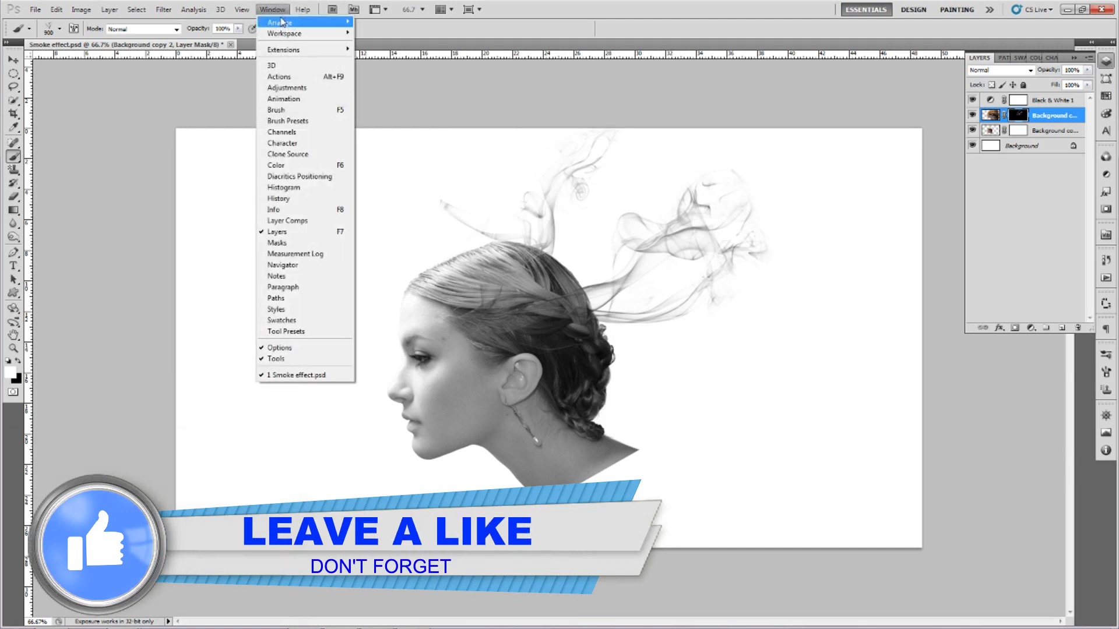
click(279, 110)
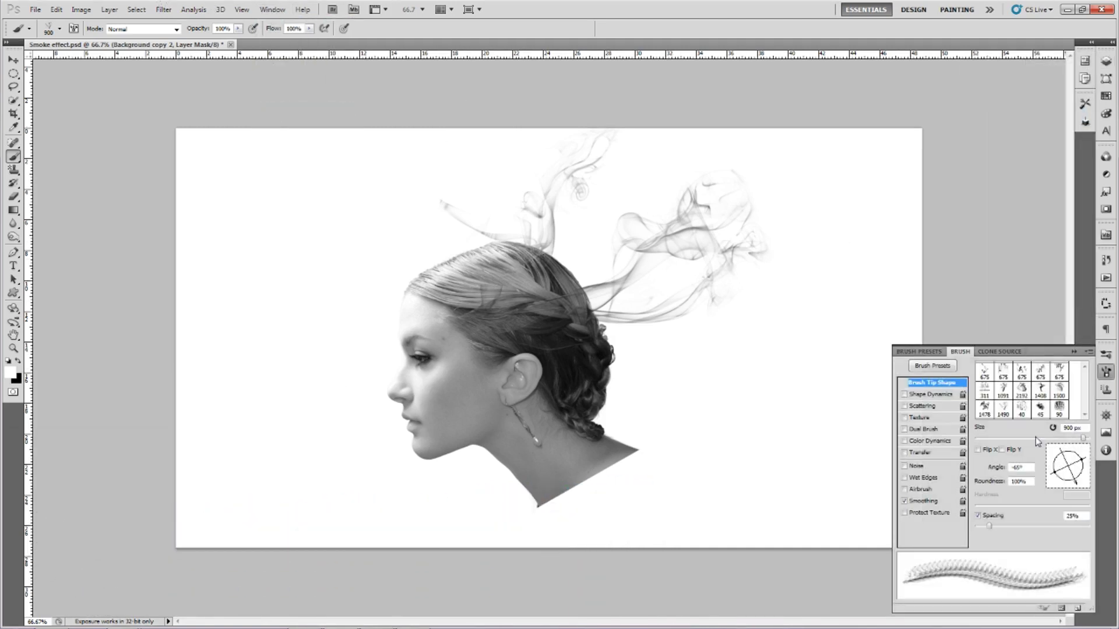
drag(1080, 488, 1082, 479)
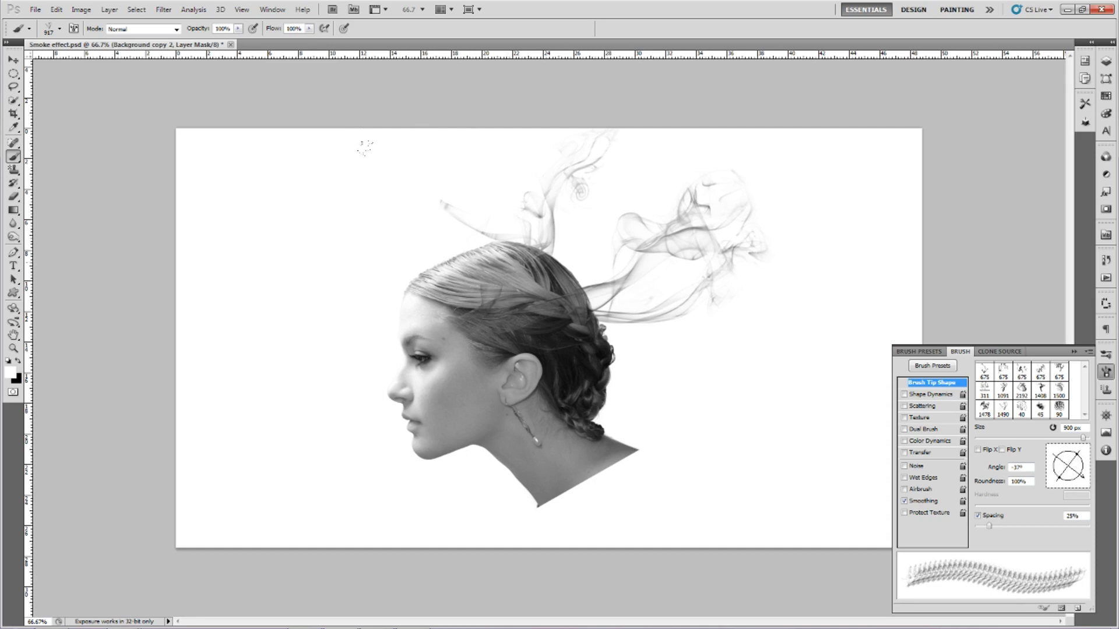
click(365, 148)
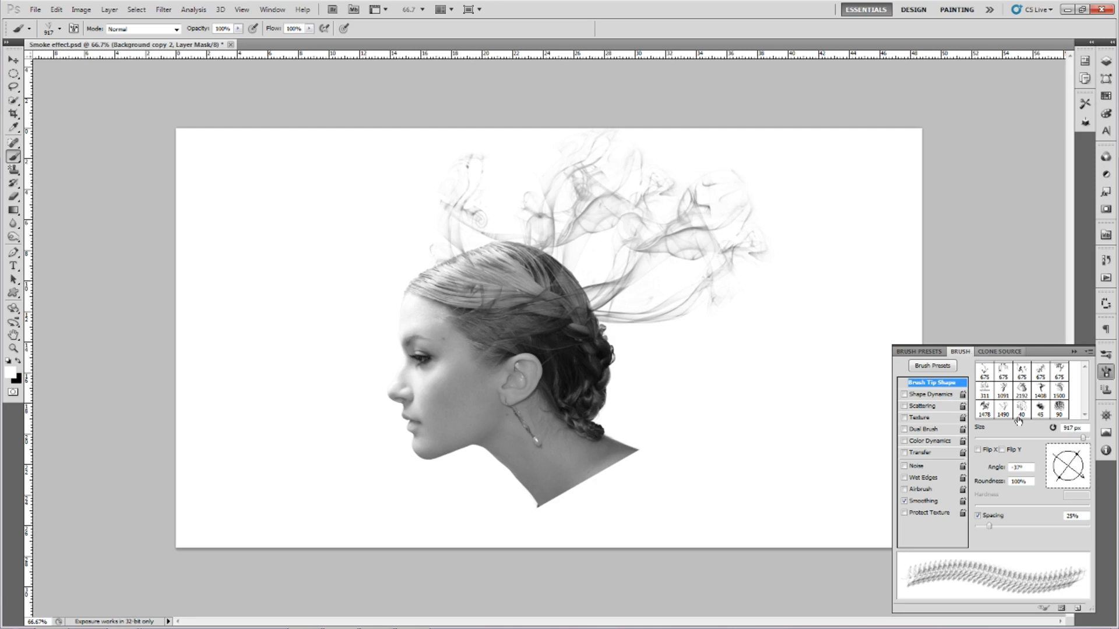
drag(1081, 483, 1073, 483)
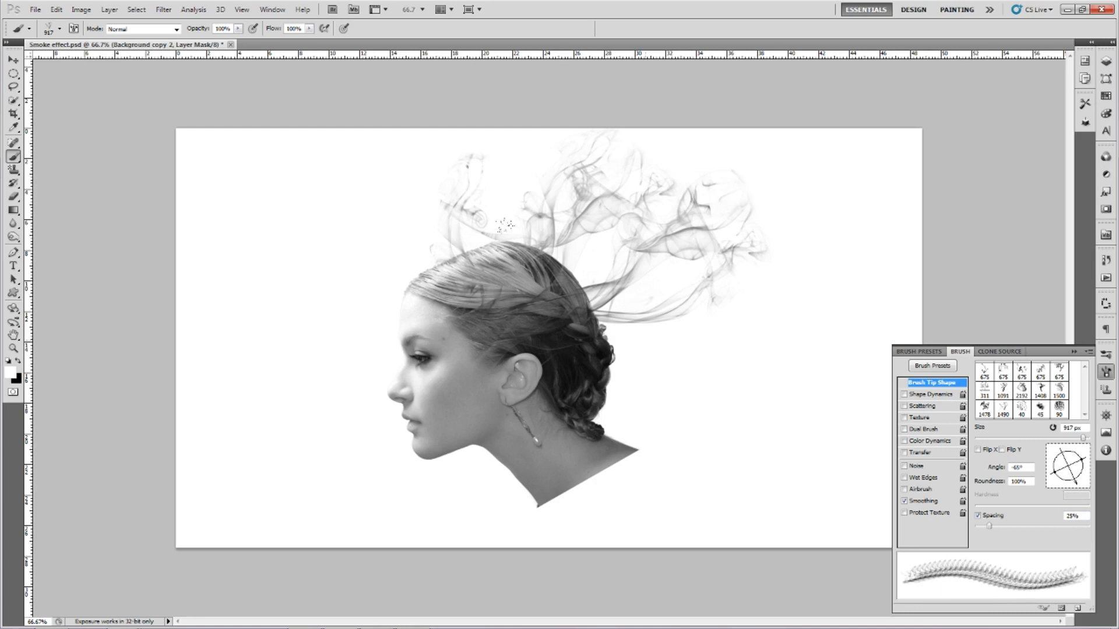
click(59, 29)
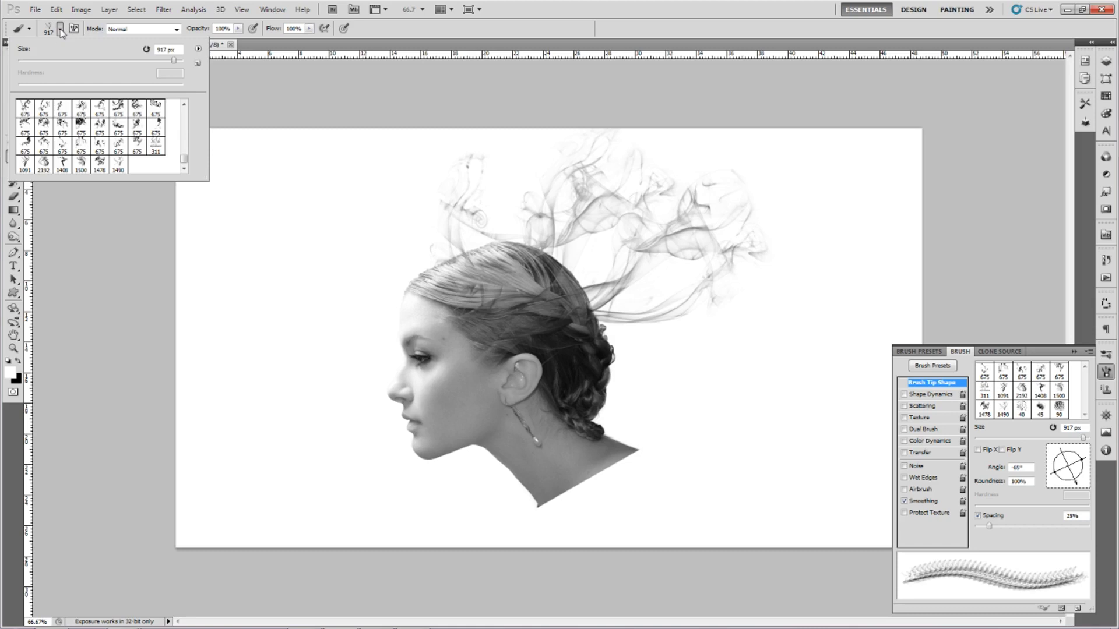
Step: Try the 1478 and 1091 smoke brushes, settle on 1408, and shrink it to 700 px
click(100, 163)
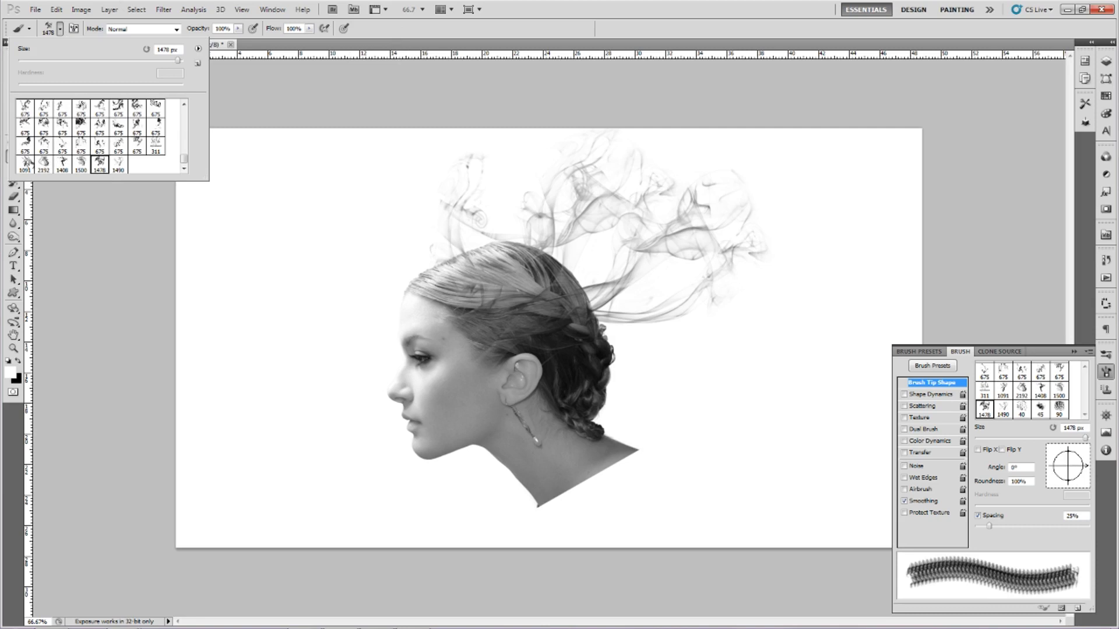
click(24, 165)
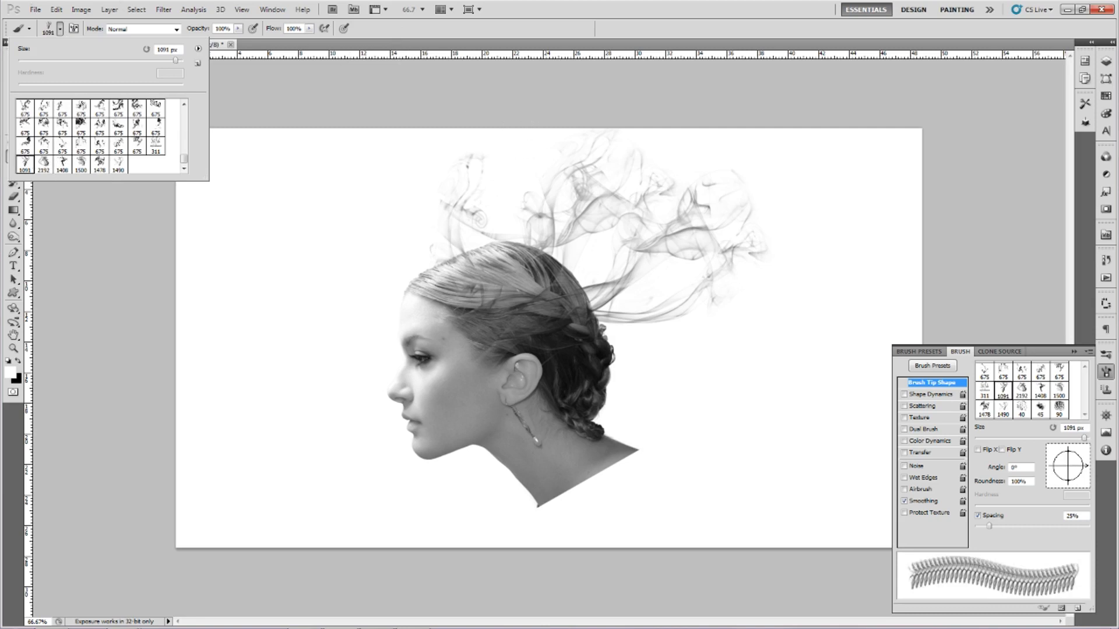
click(64, 164)
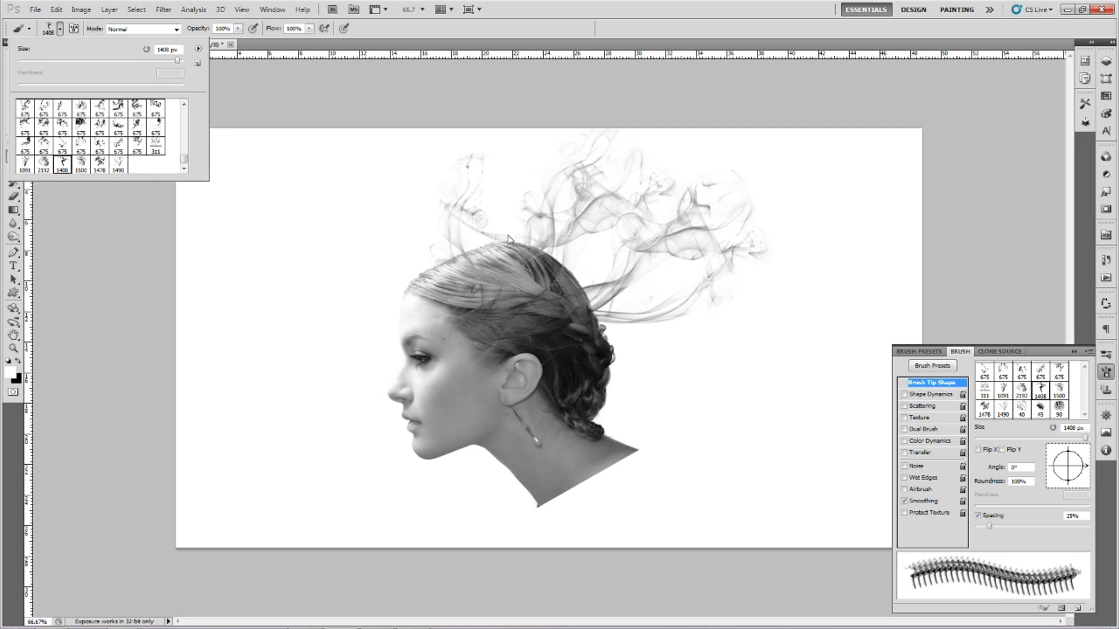
click(198, 48)
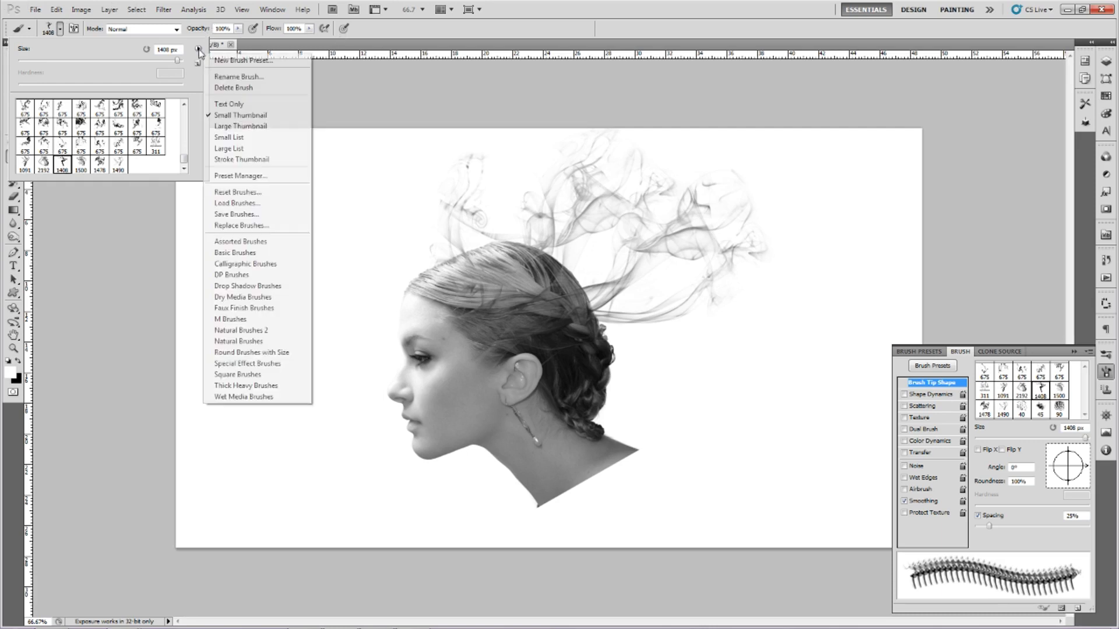
click(199, 48)
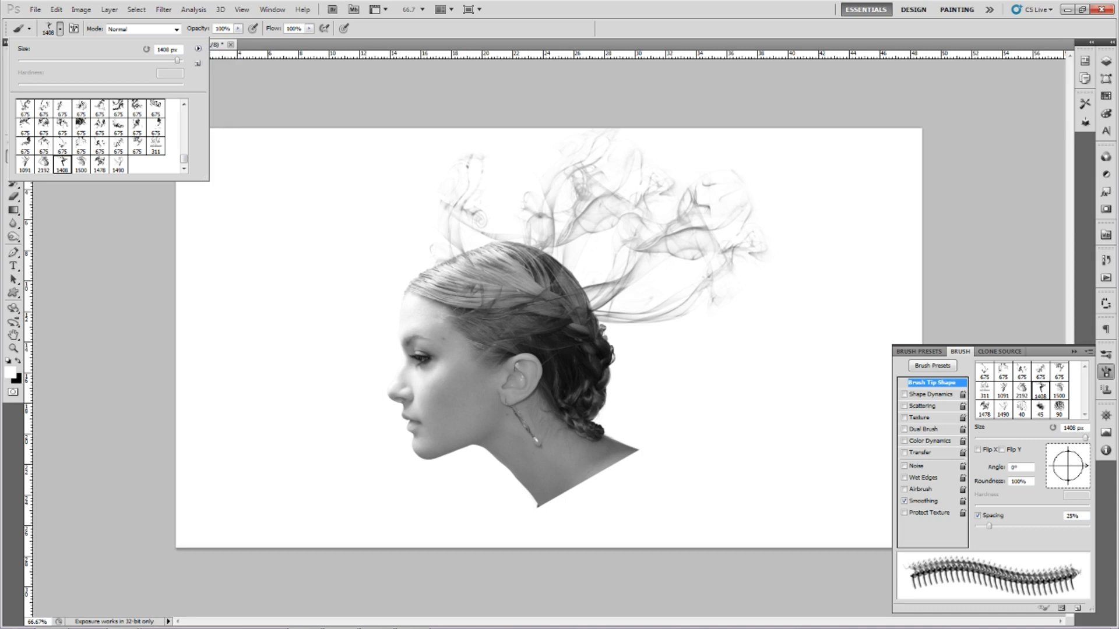
click(61, 28)
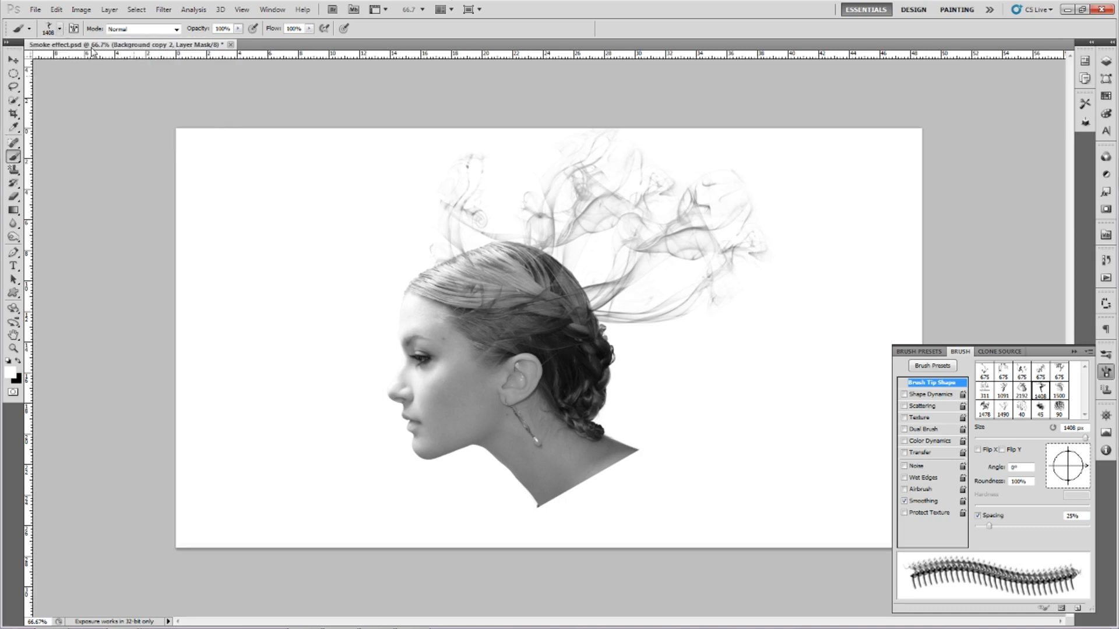
key(bracketleft)
key(bracketleft)
key(bracketleft)
key(bracketleft)
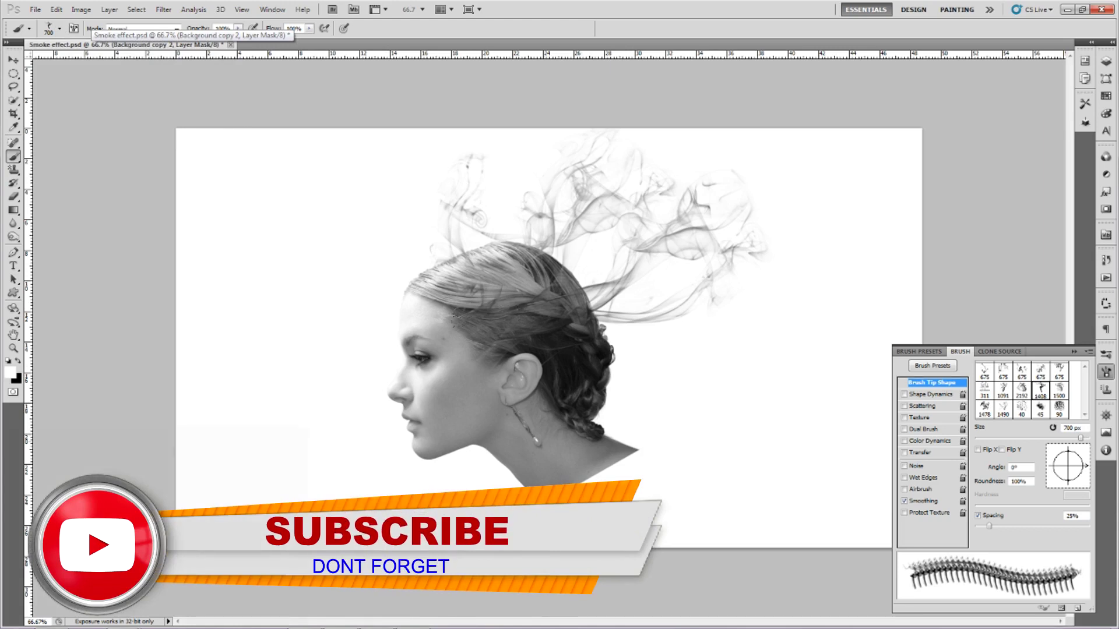
Step: Test smoke stamps around the ear and lower neck, undoing each attempt
click(626, 272)
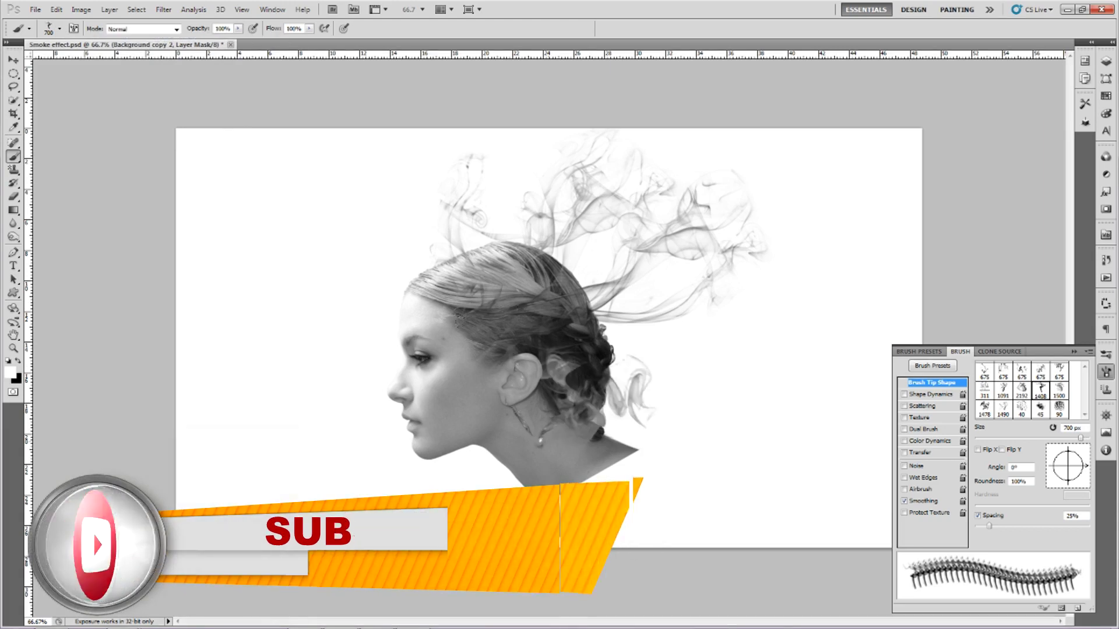
key(ctrl+z)
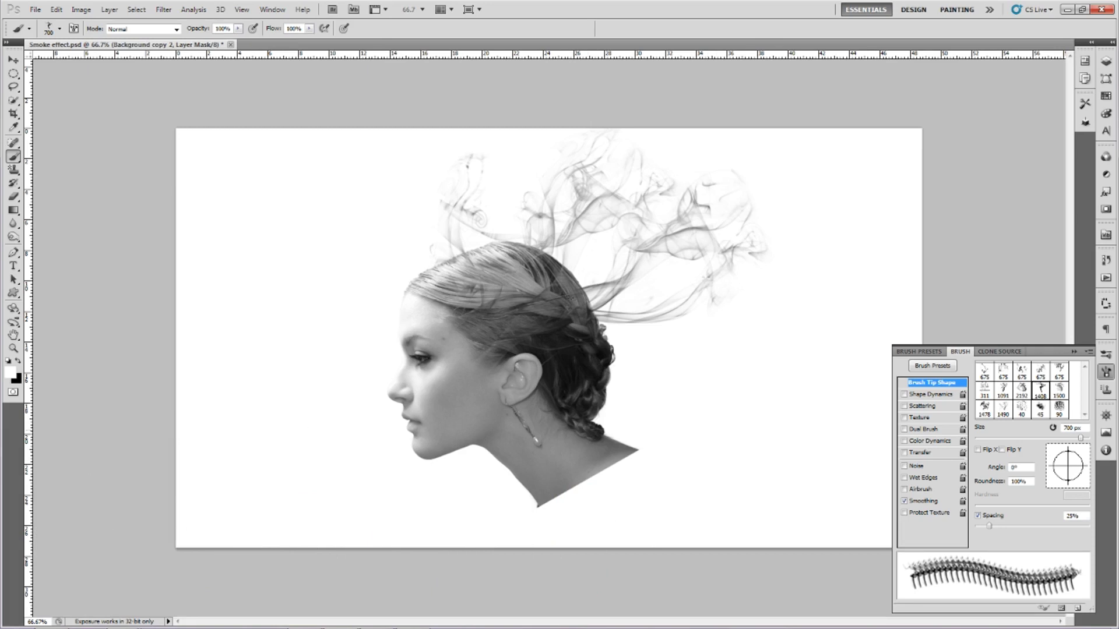
click(594, 490)
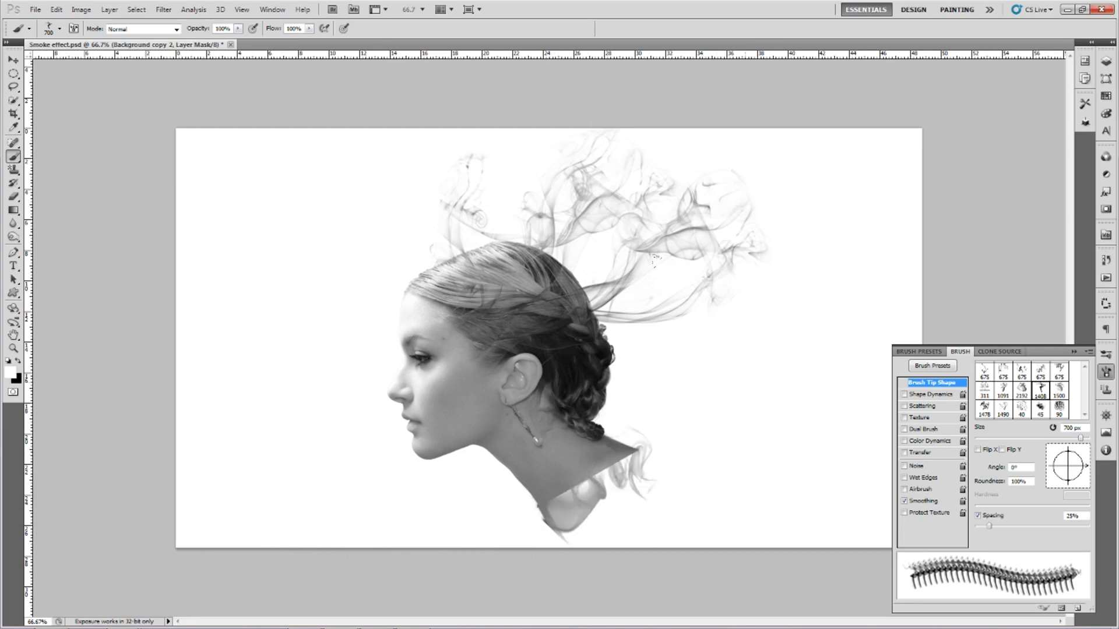
key(ctrl+z)
click(606, 475)
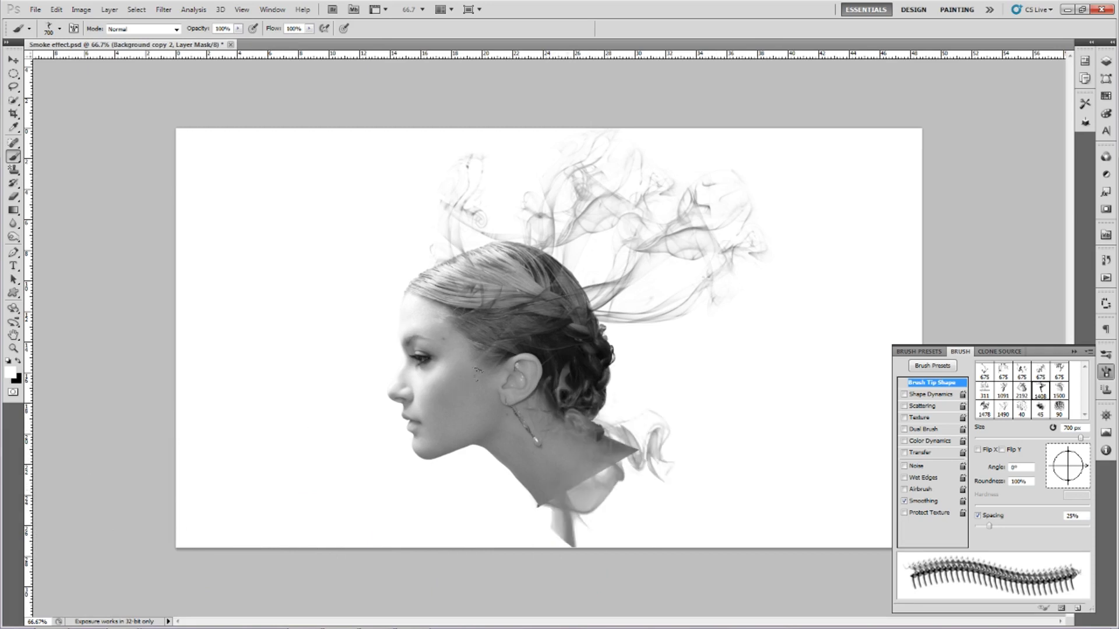
key(ctrl+z)
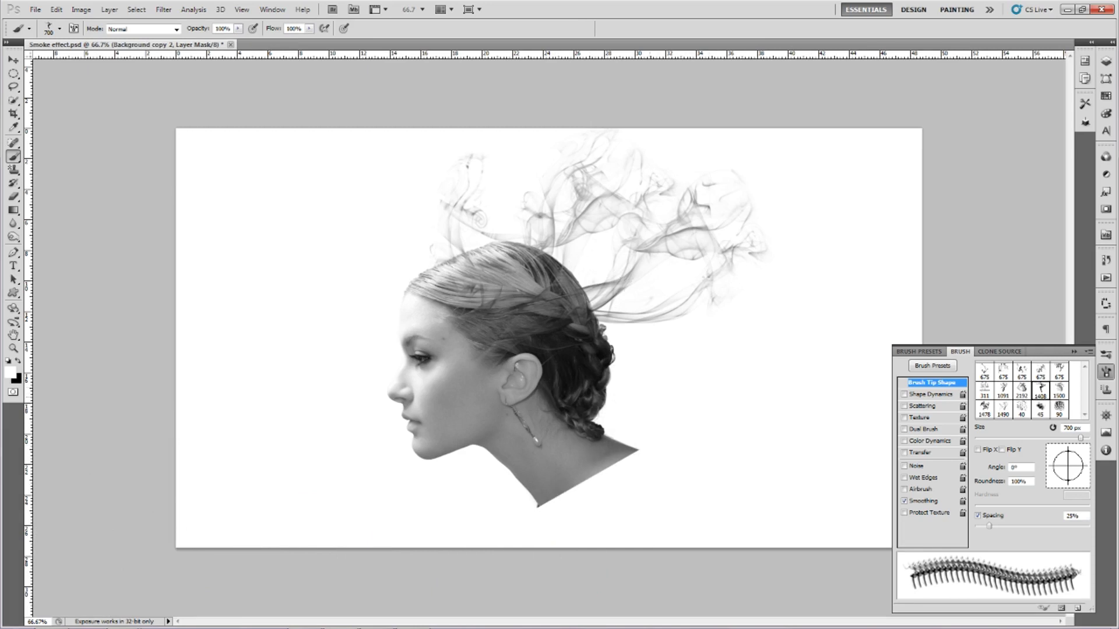
click(666, 415)
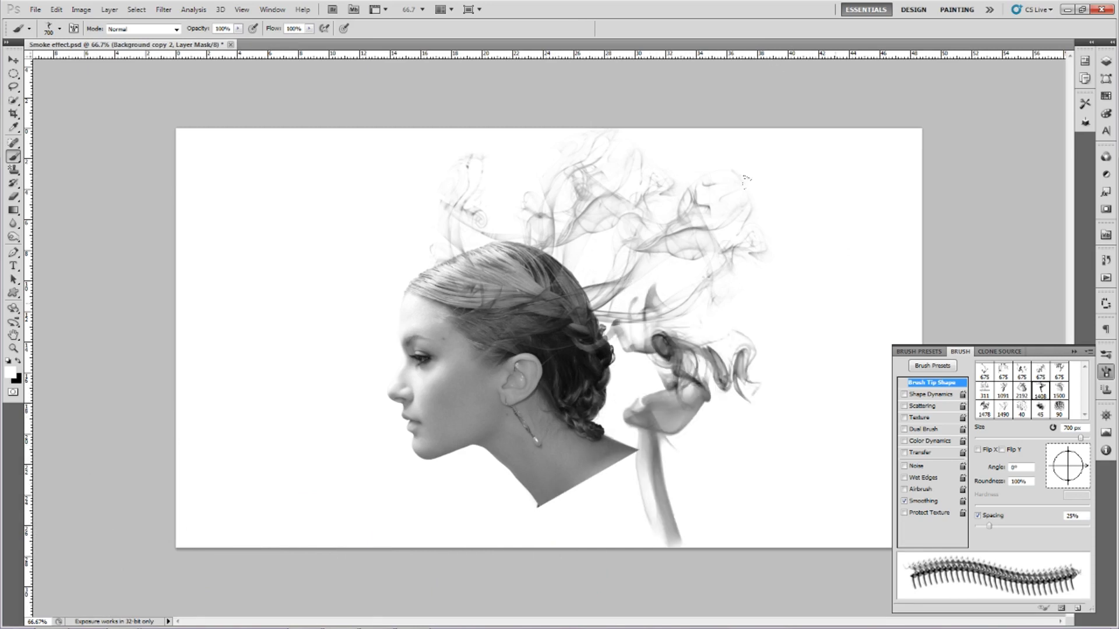
key(ctrl+z)
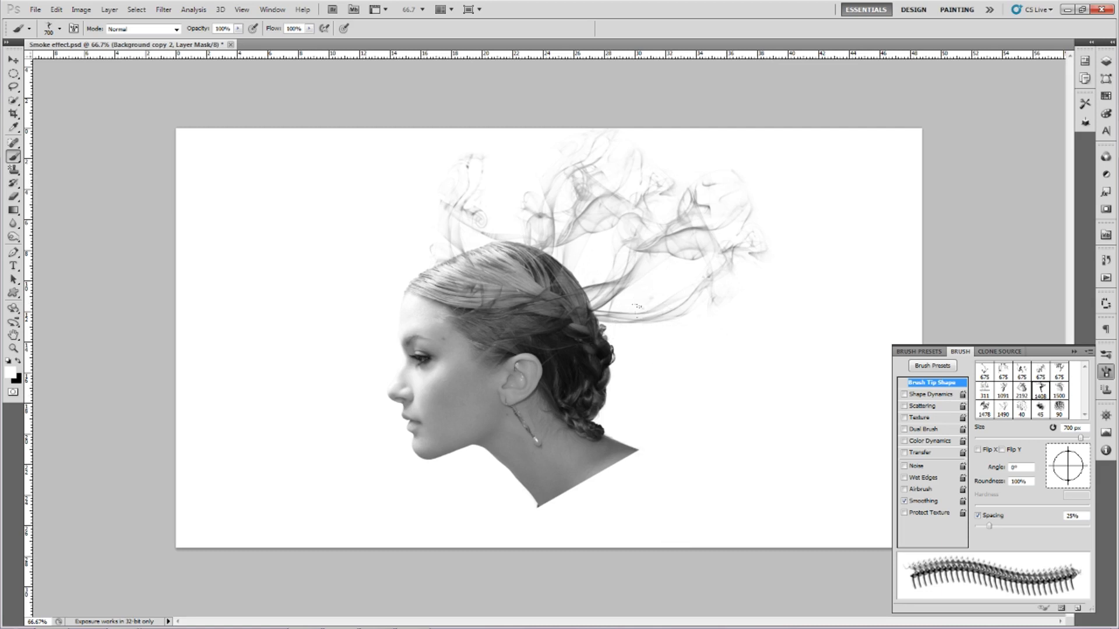
Step: Retry smoke stamps beside the neck and keep a final trail below it
click(633, 311)
key(ctrl+z)
click(516, 362)
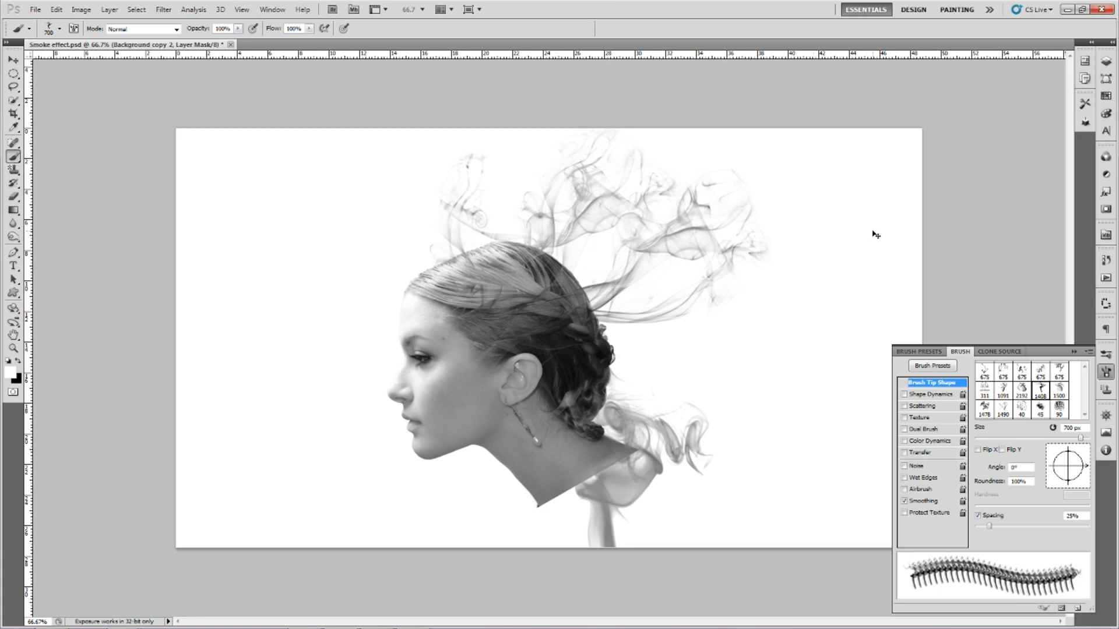
key(ctrl+z)
click(481, 345)
key(ctrl+z)
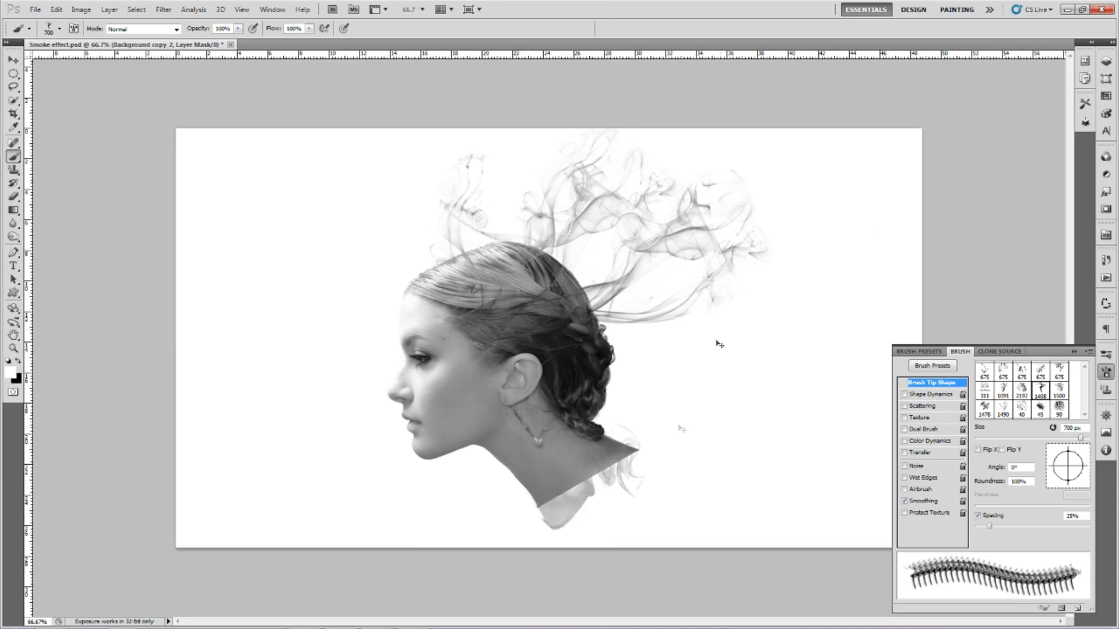
click(673, 442)
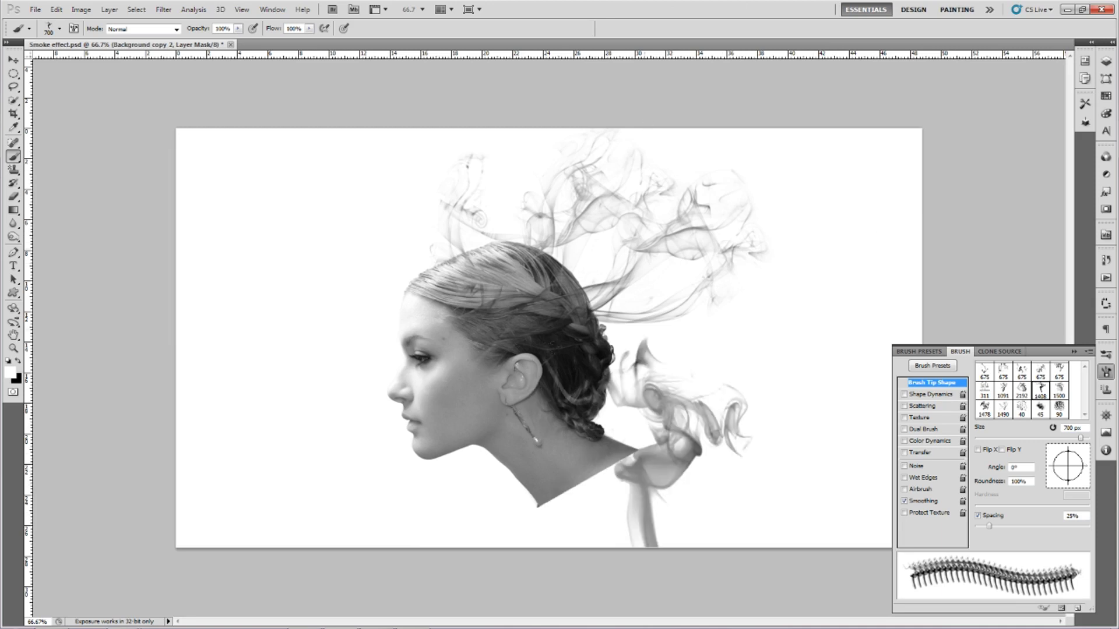
key(ctrl+z)
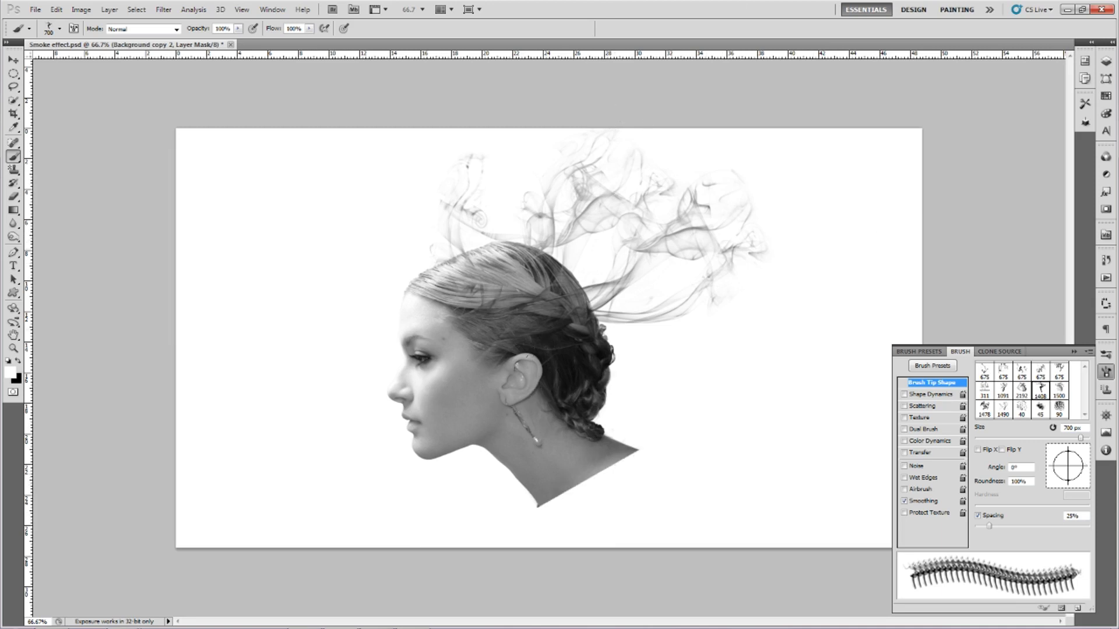
click(623, 466)
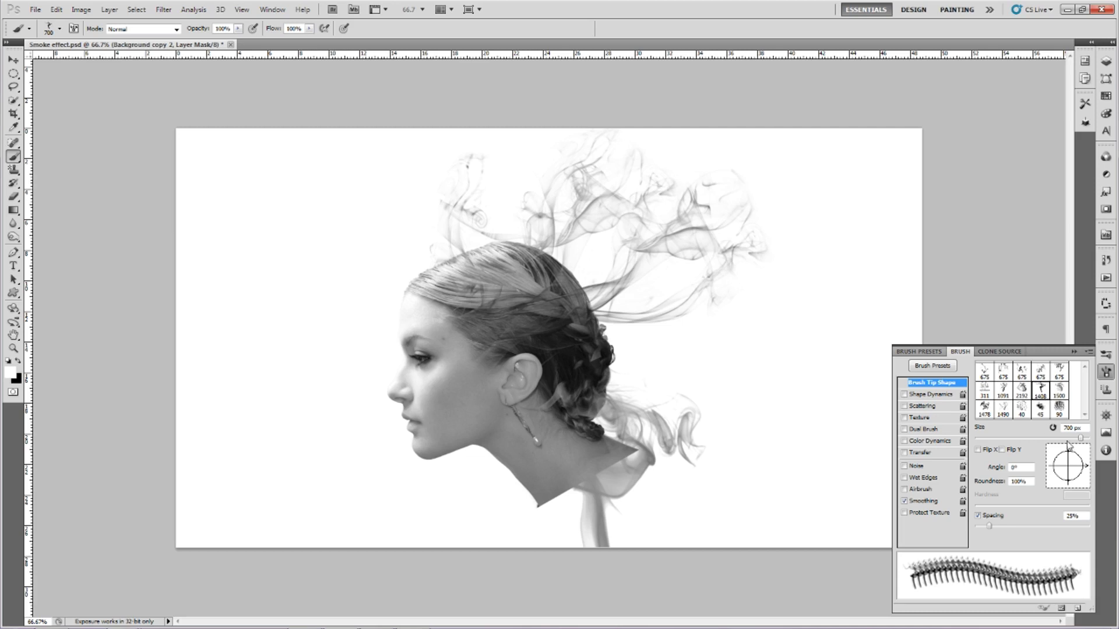
Step: Stamp dark smoke right of the head with a steeply tilted 1091 brush, then undo it
click(1003, 389)
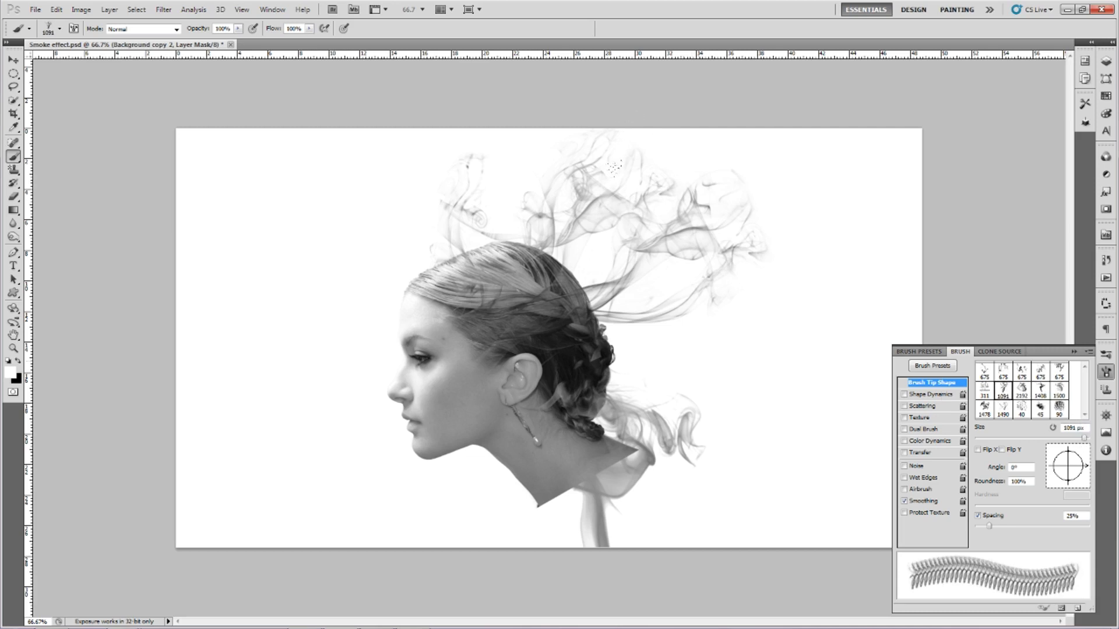
click(1085, 466)
drag(1086, 465, 1077, 483)
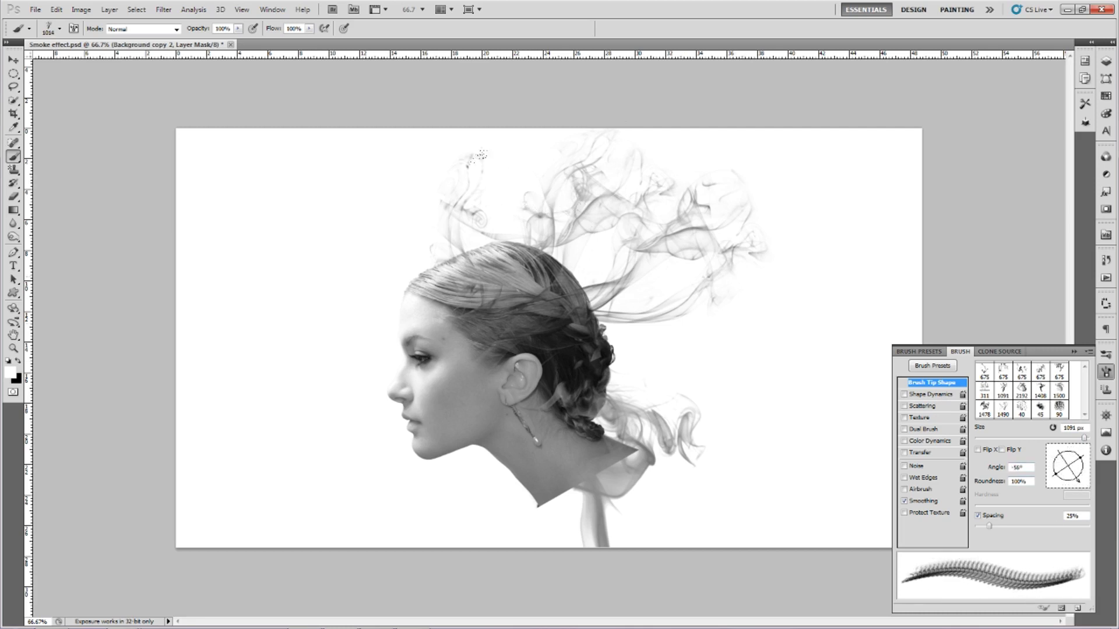
click(656, 257)
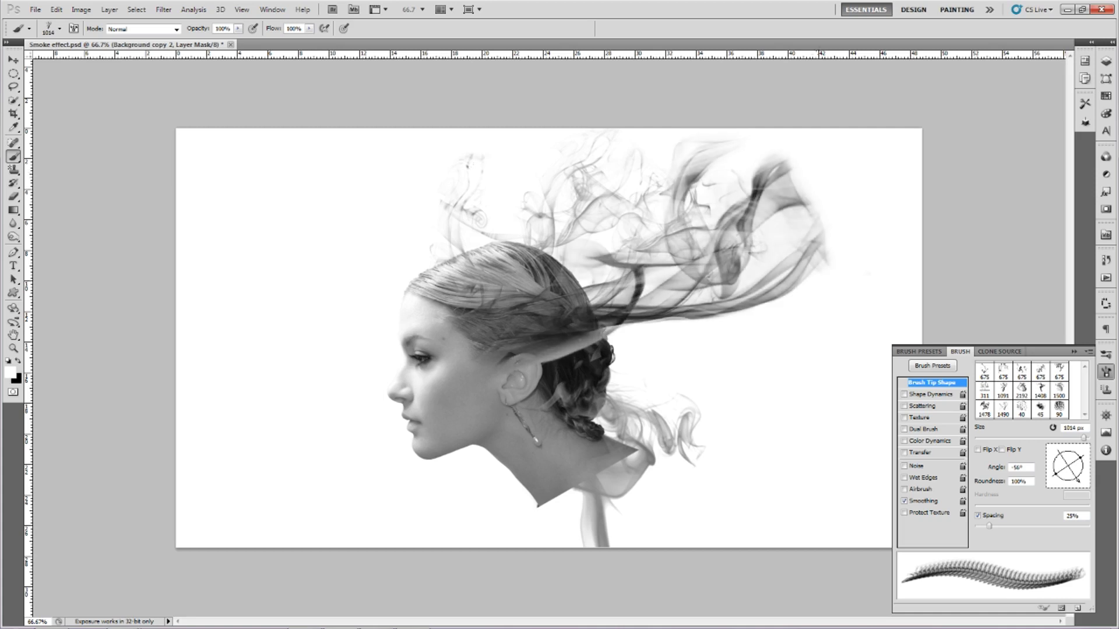
key(ctrl+z)
key(ctrl+z)
key(ctrl+alt+z)
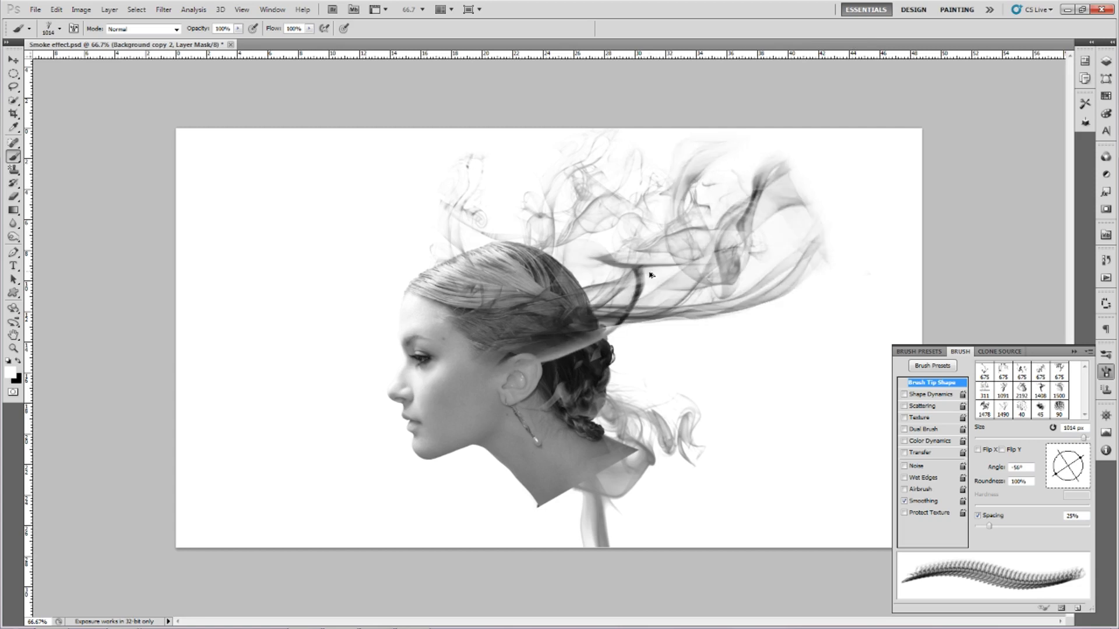
key(ctrl+alt+z)
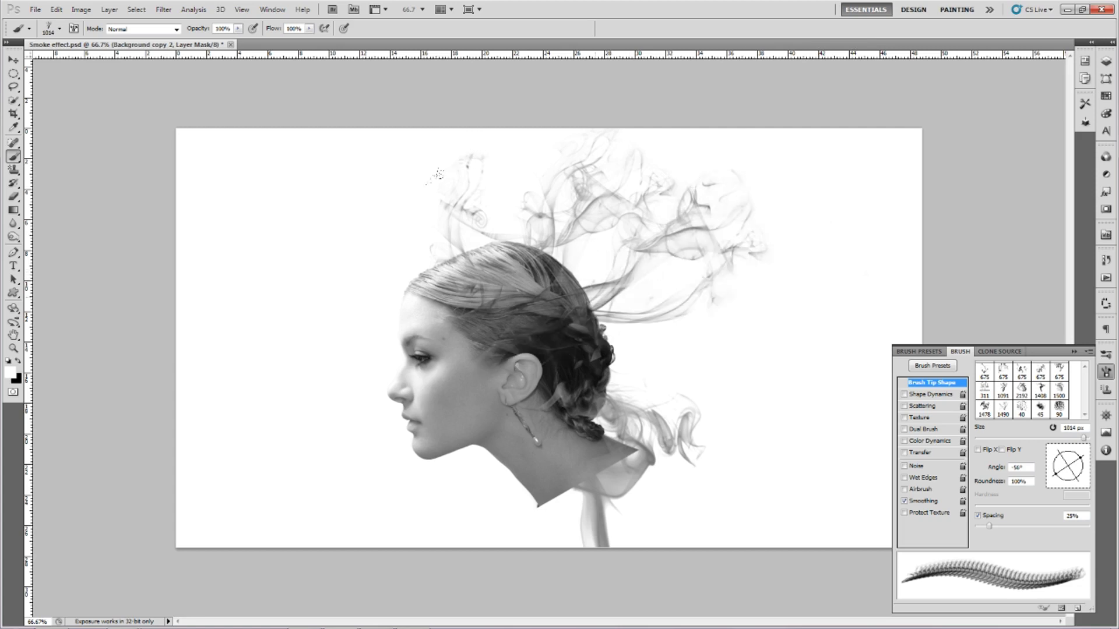
key(ctrl+shift+z)
key(ctrl+shift+z)
key(ctrl+shift+z)
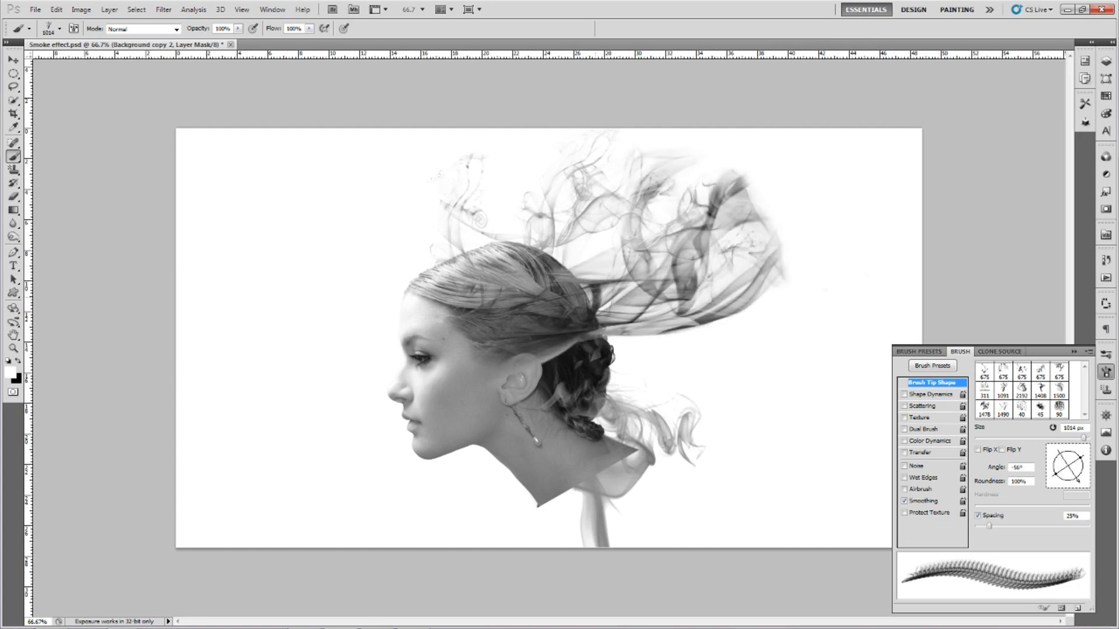
key(ctrl+alt+z)
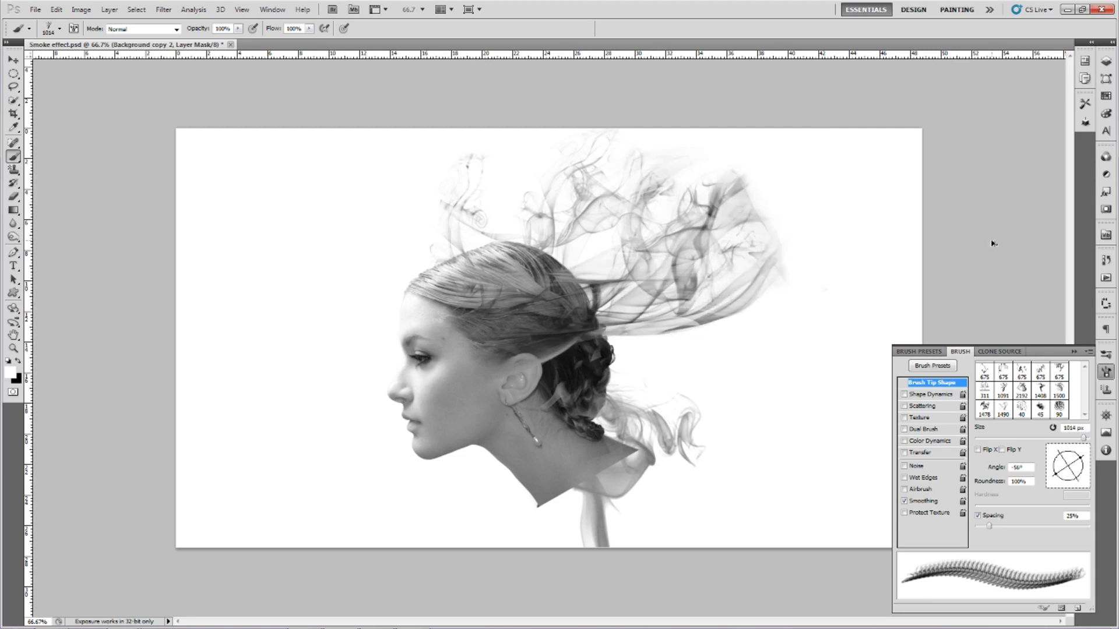
key(ctrl+alt+z)
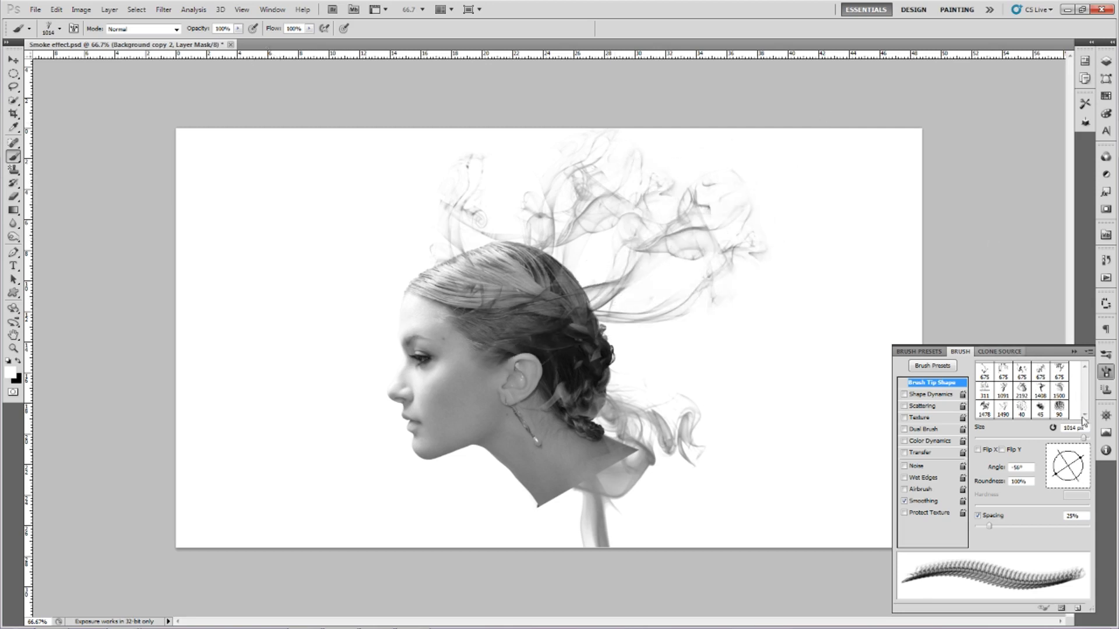
Step: Switch to the 1478 smoke brush at 800 px, rotate it to -78°, and stamp smoke right of the head
click(1007, 391)
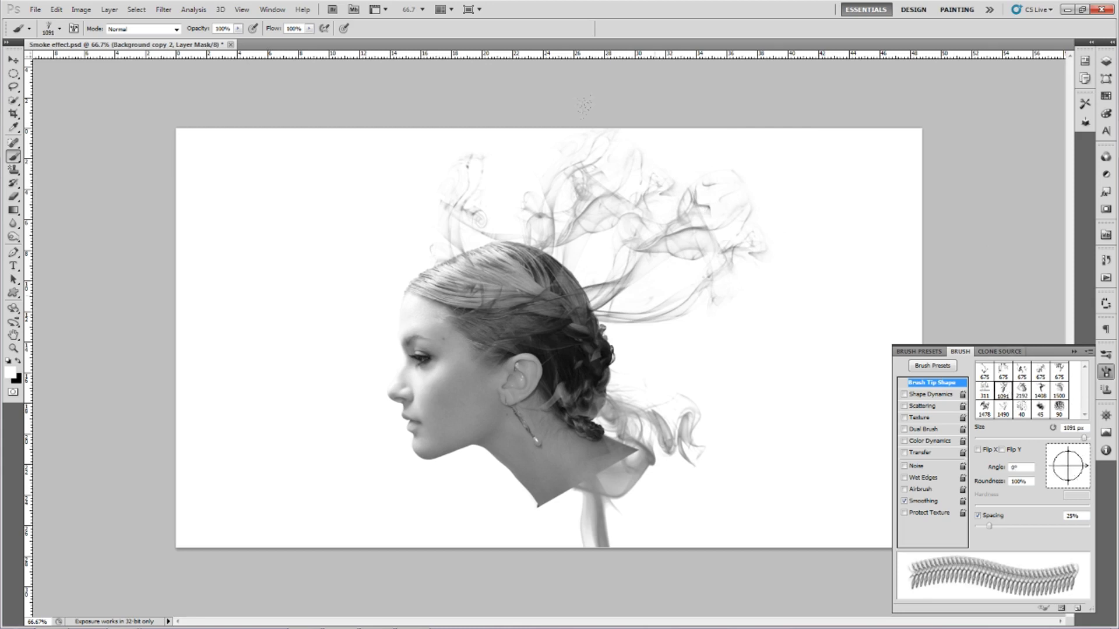
click(1061, 392)
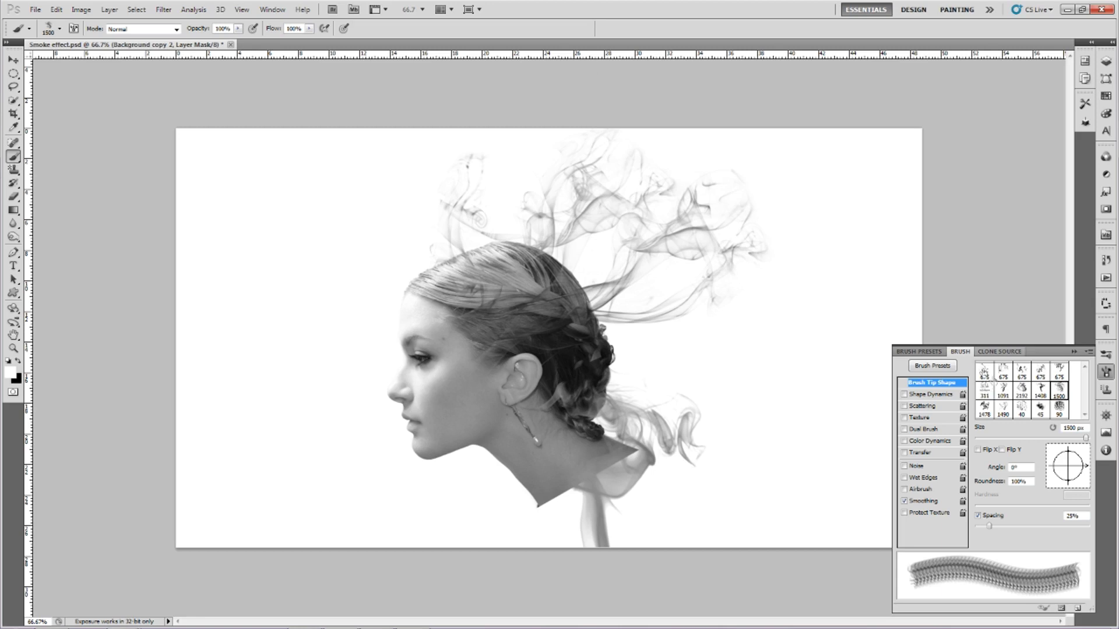
click(1004, 391)
click(984, 409)
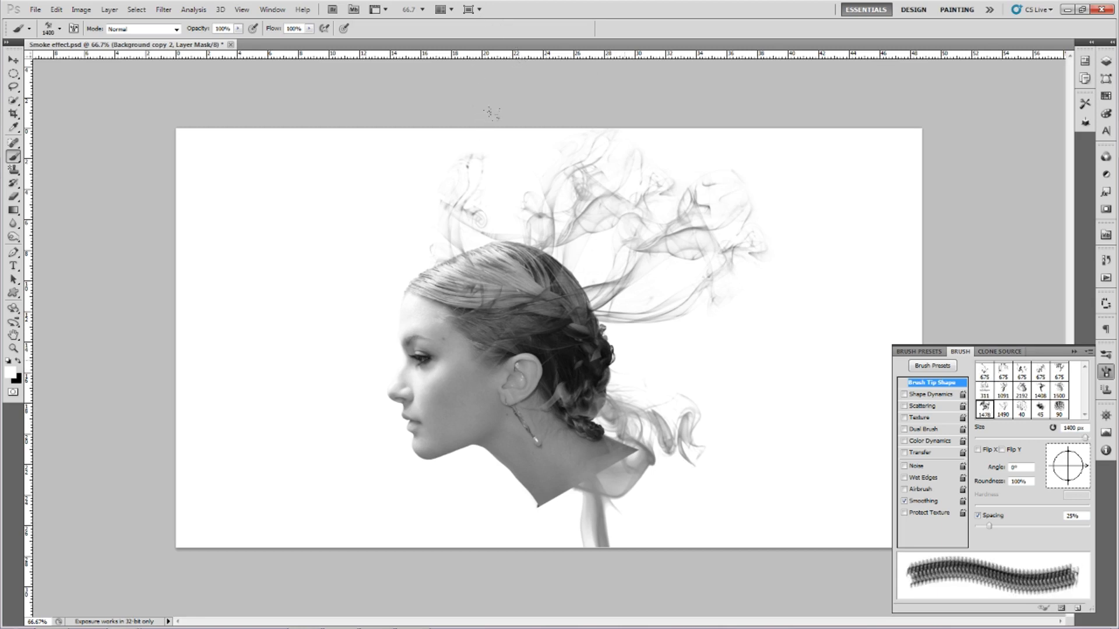
key(bracketleft)
click(646, 324)
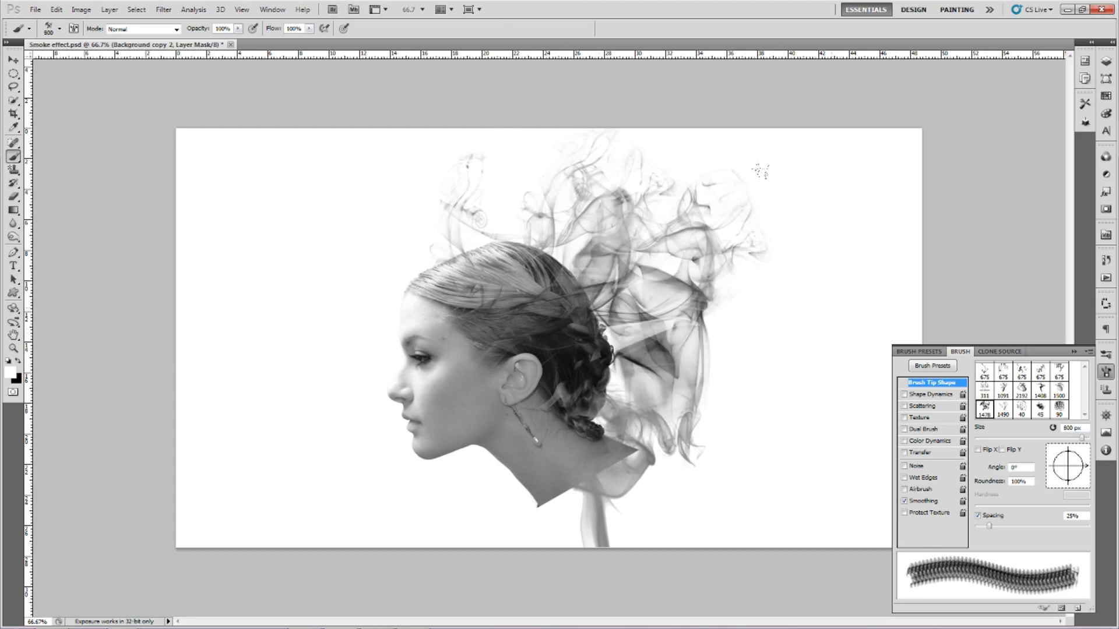
key(ctrl+z)
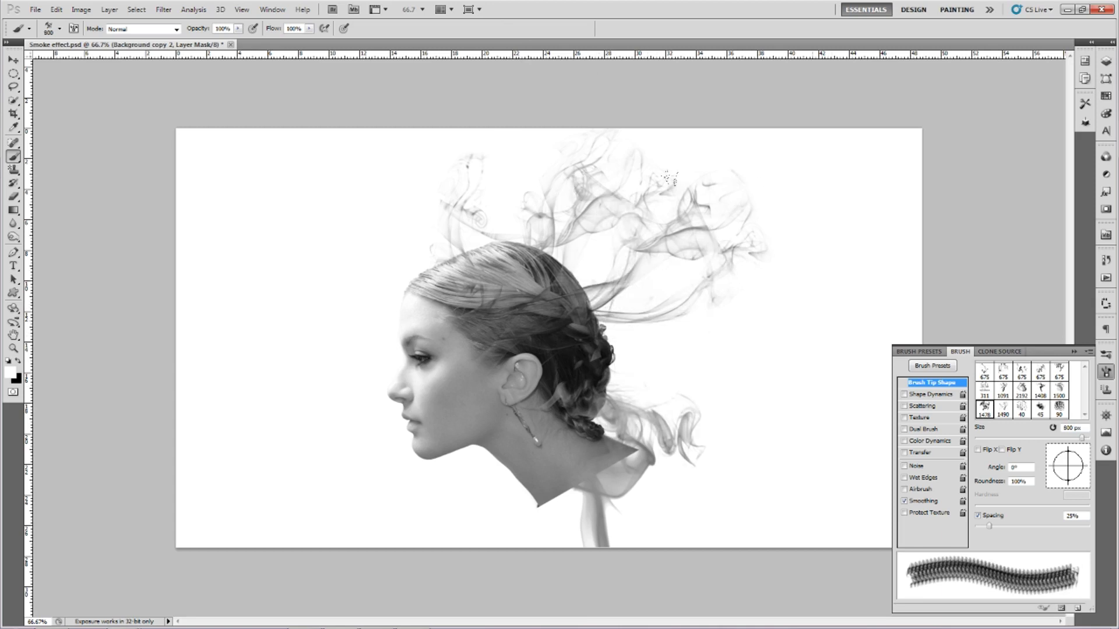
drag(1058, 488, 1085, 473)
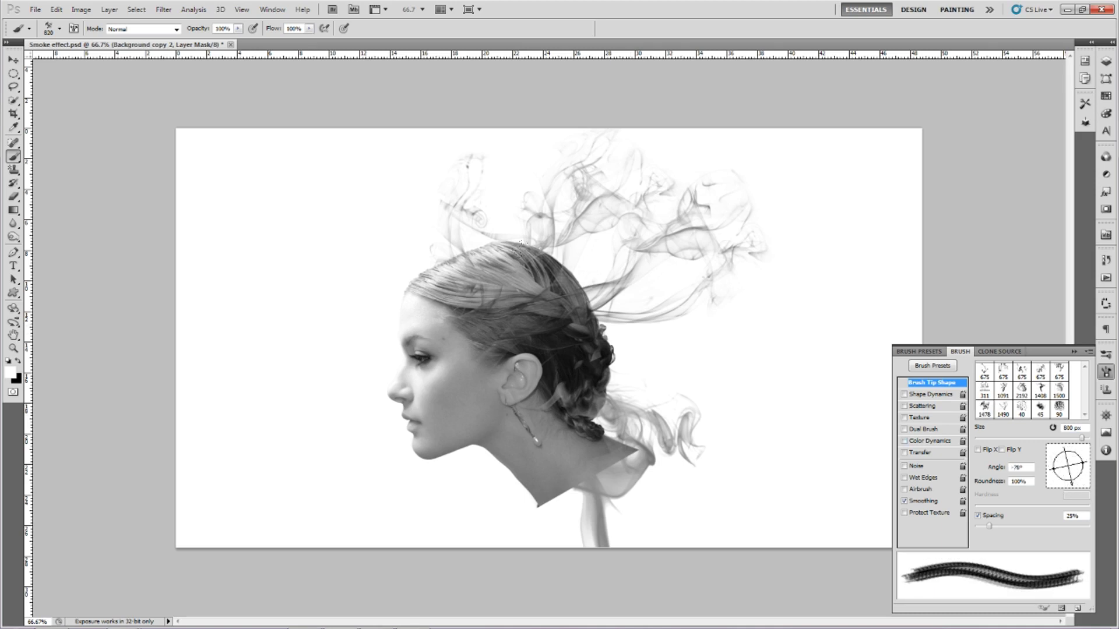
click(627, 308)
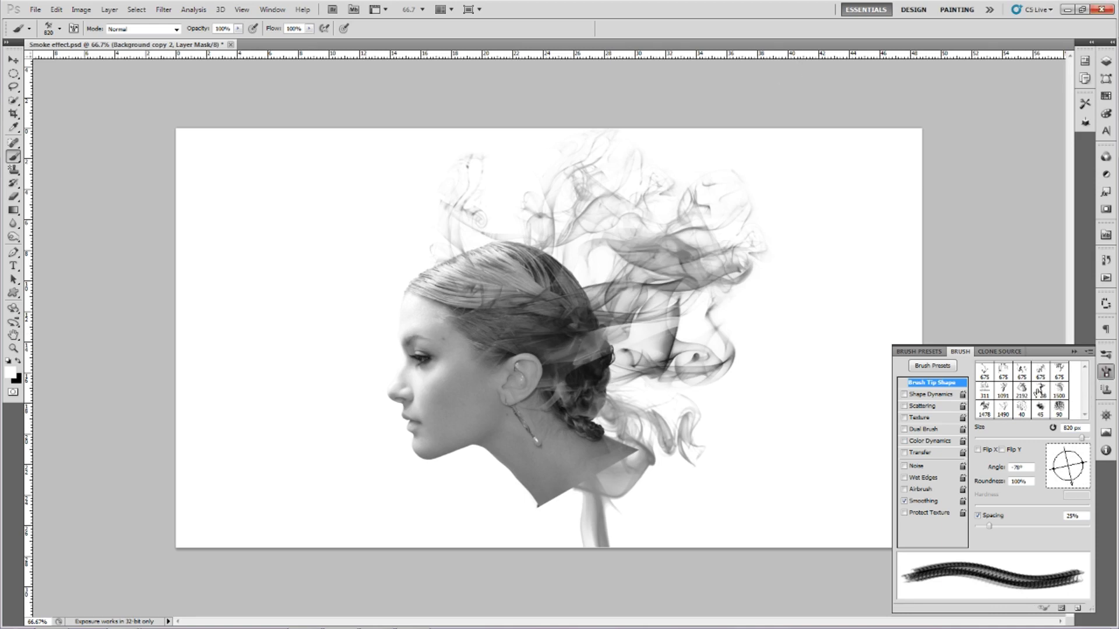
Step: Switch to the 675 smoke brush and stamp dark smoke right and lower-right of the head
click(1047, 391)
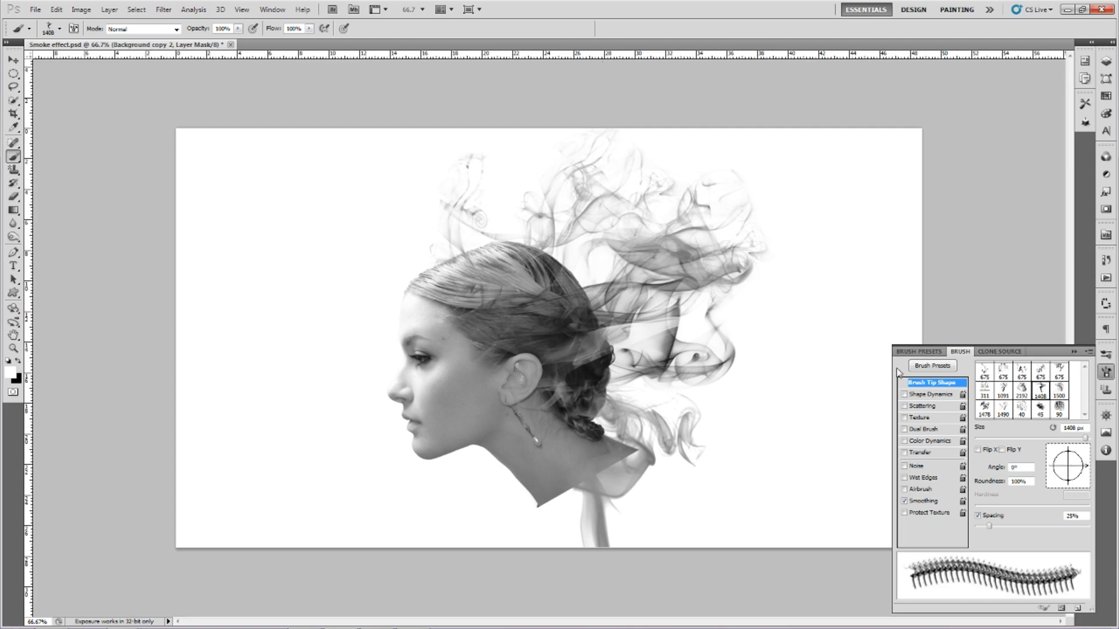
click(1003, 390)
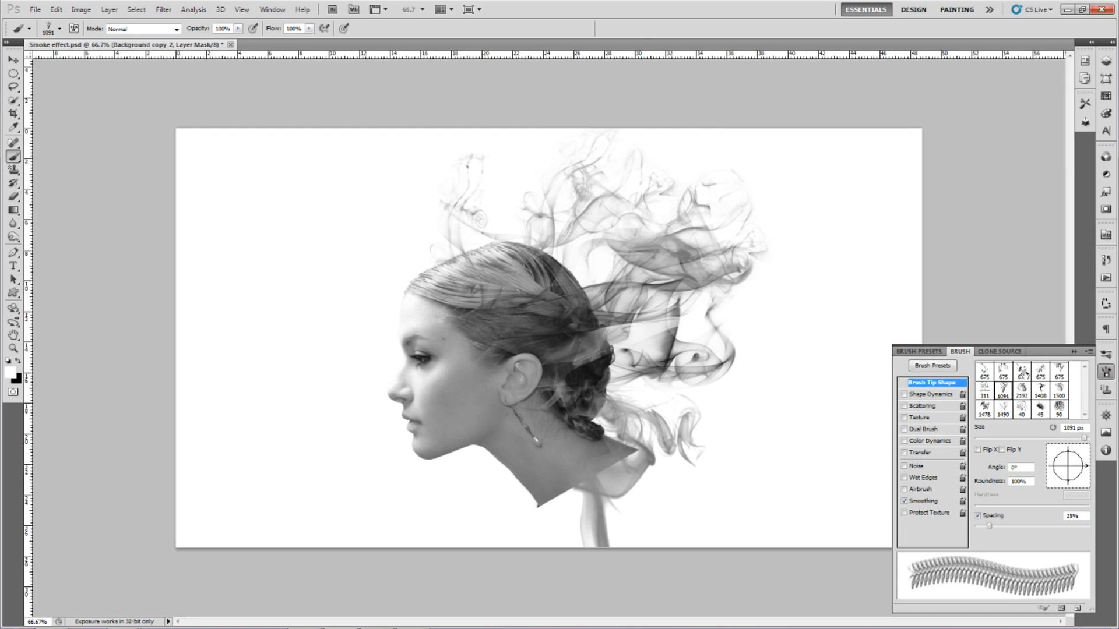
click(1021, 371)
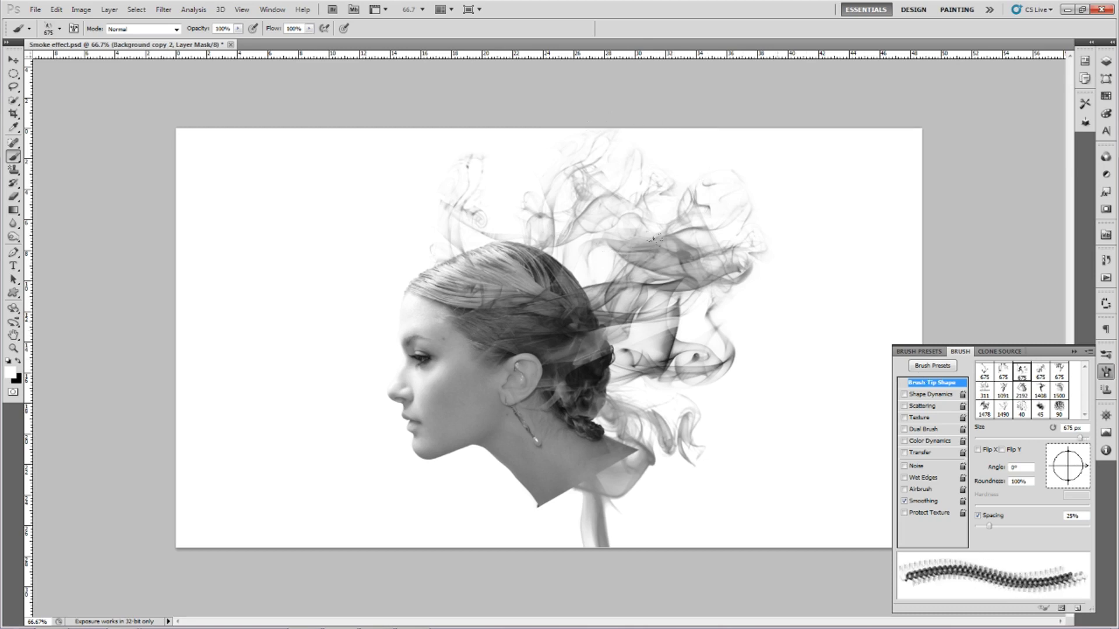
click(584, 221)
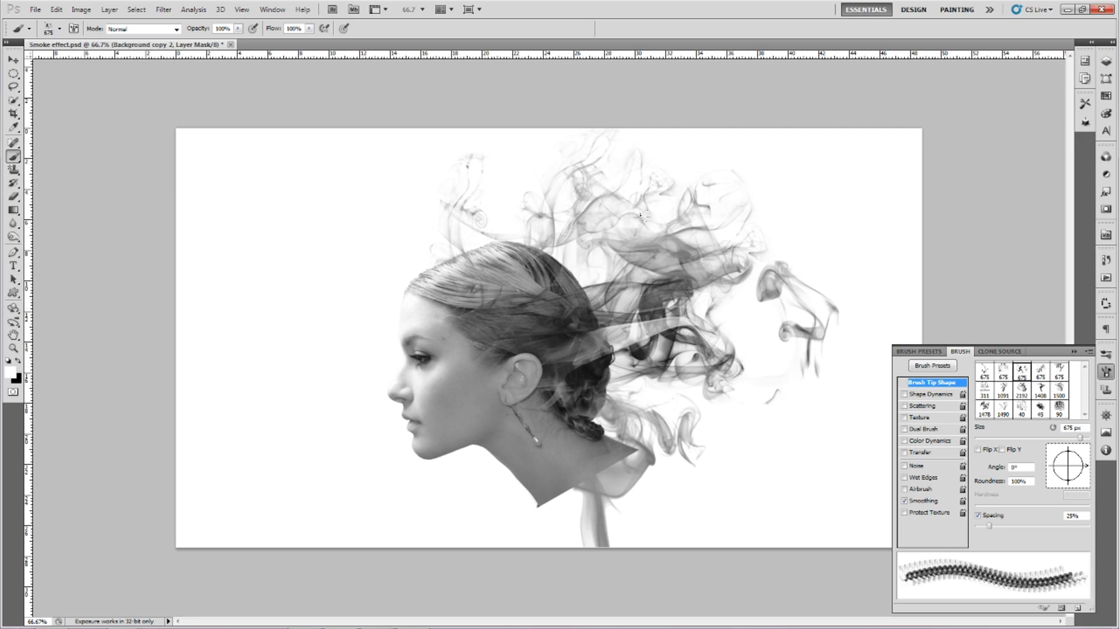
drag(839, 194, 602, 297)
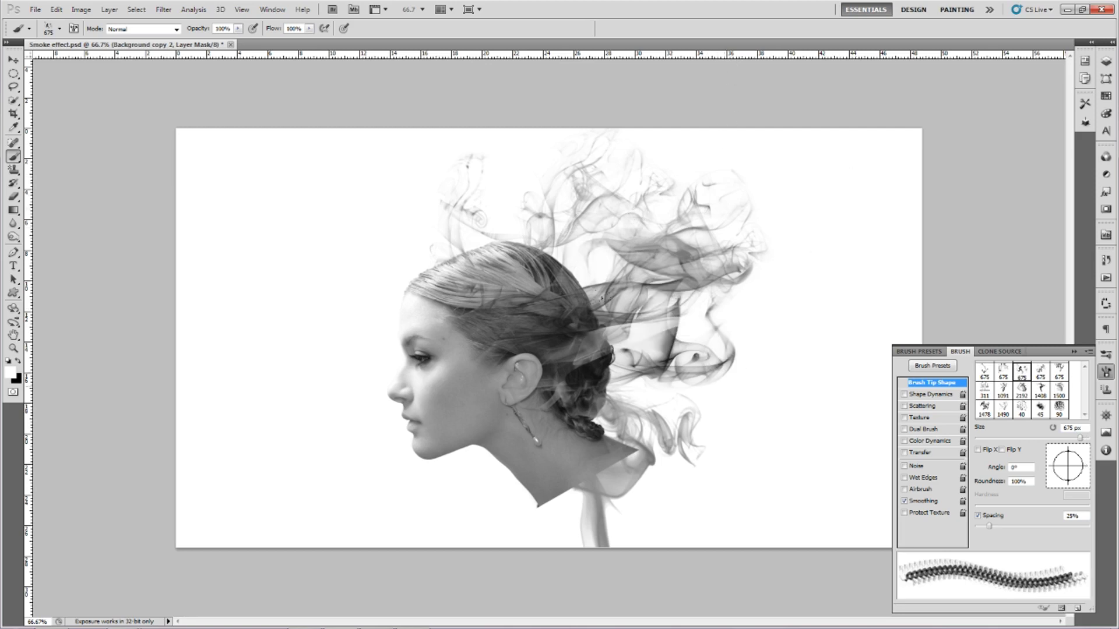
click(393, 110)
key(ctrl+z)
click(708, 435)
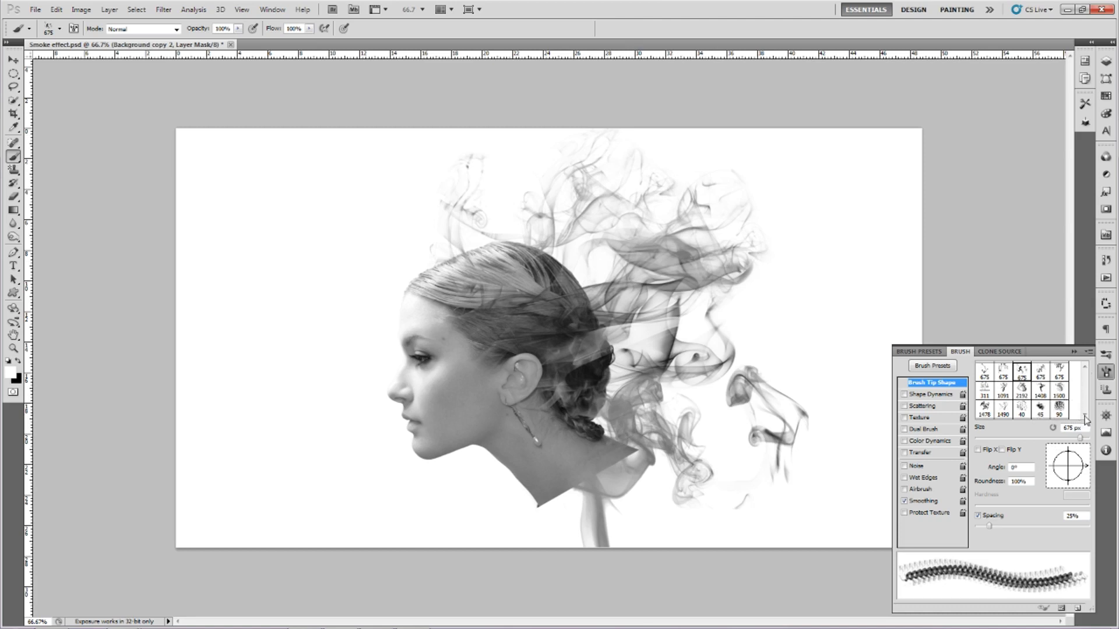
Step: Choose the 1490 smoke brush, shrink it to about 900 px and rotate its tip
click(1061, 410)
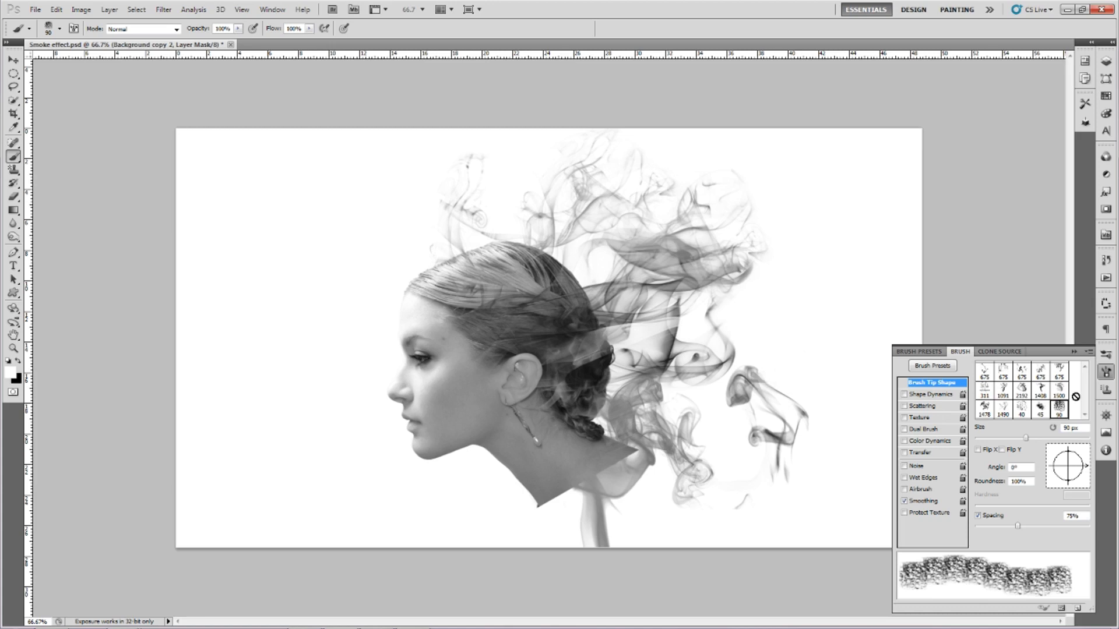
click(1040, 411)
click(1023, 408)
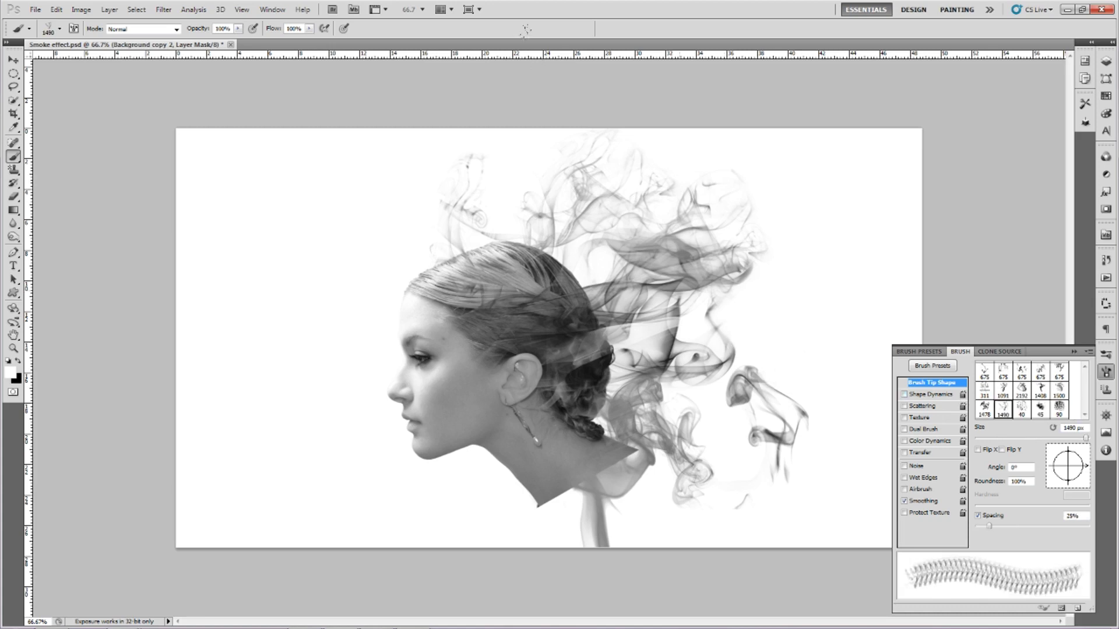
key(bracketleft)
key(bracketleft)
drag(1086, 466, 1072, 484)
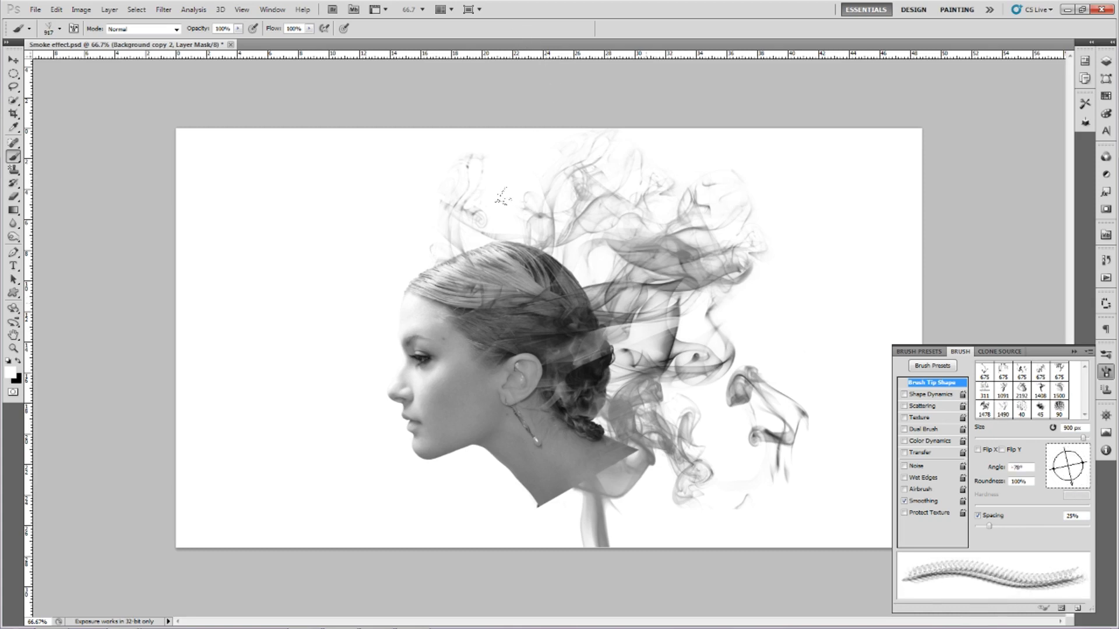
Step: Stamp thicker smoke above the head with the tip at -28°, then show the Layers panel
click(711, 291)
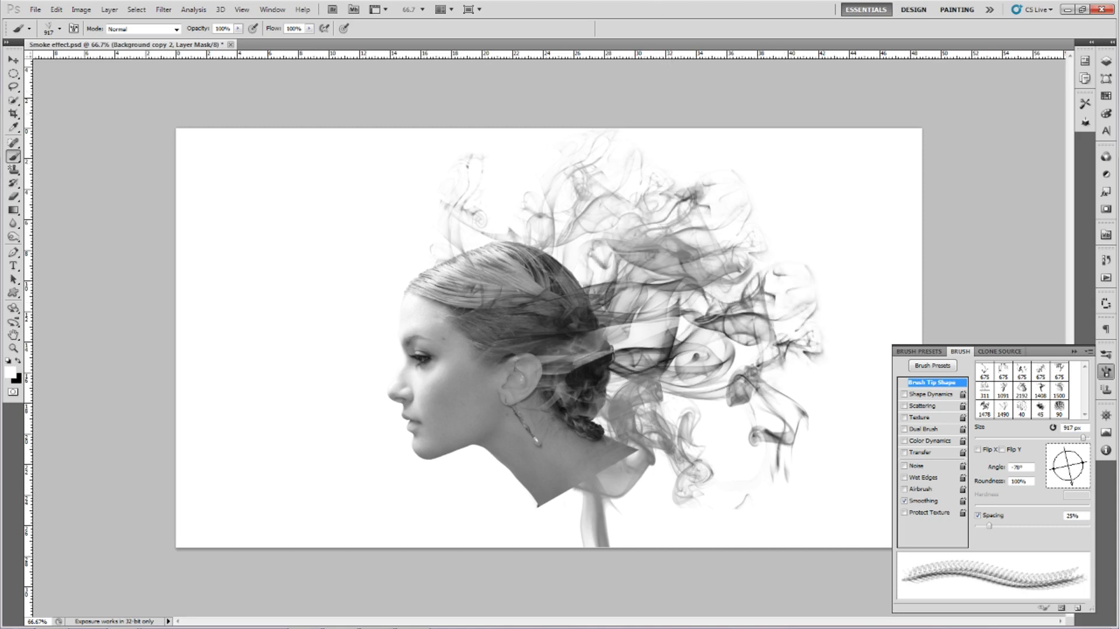
key(ctrl+z)
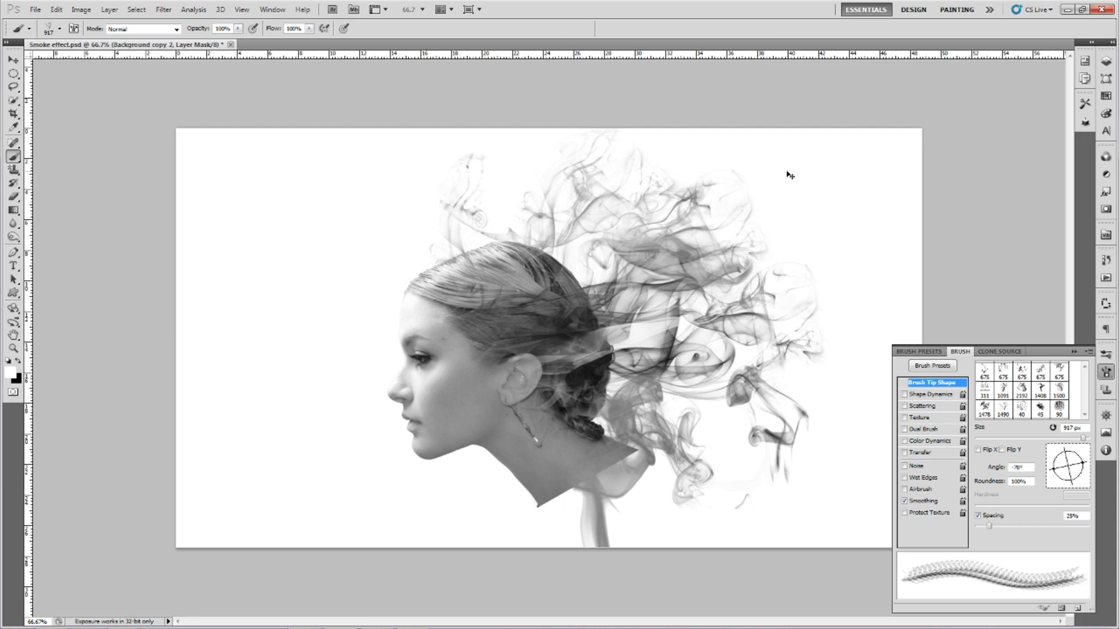
key(ctrl+z)
key(ctrl+z)
key(ctrl+z)
key(ctrl+z)
key(ctrl+z)
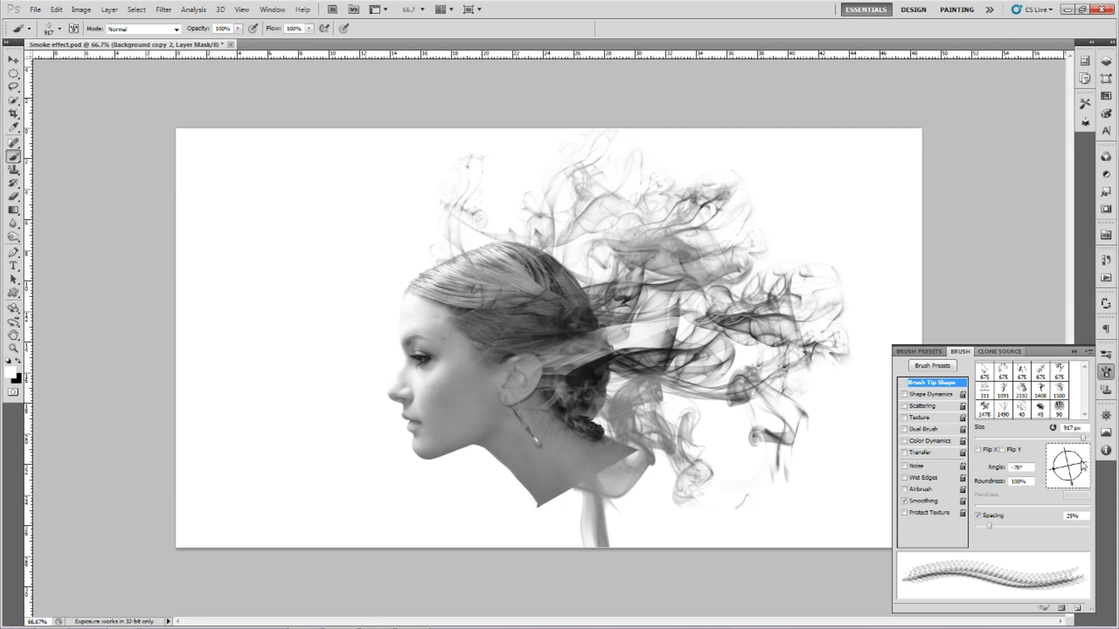
drag(1073, 488, 1082, 477)
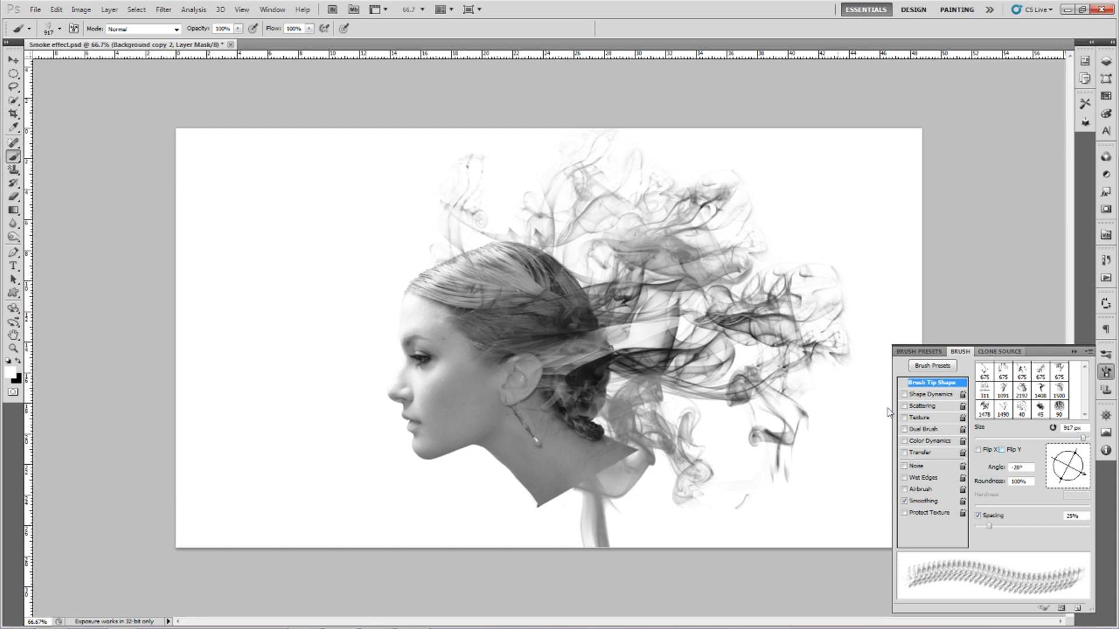
click(415, 108)
click(415, 108)
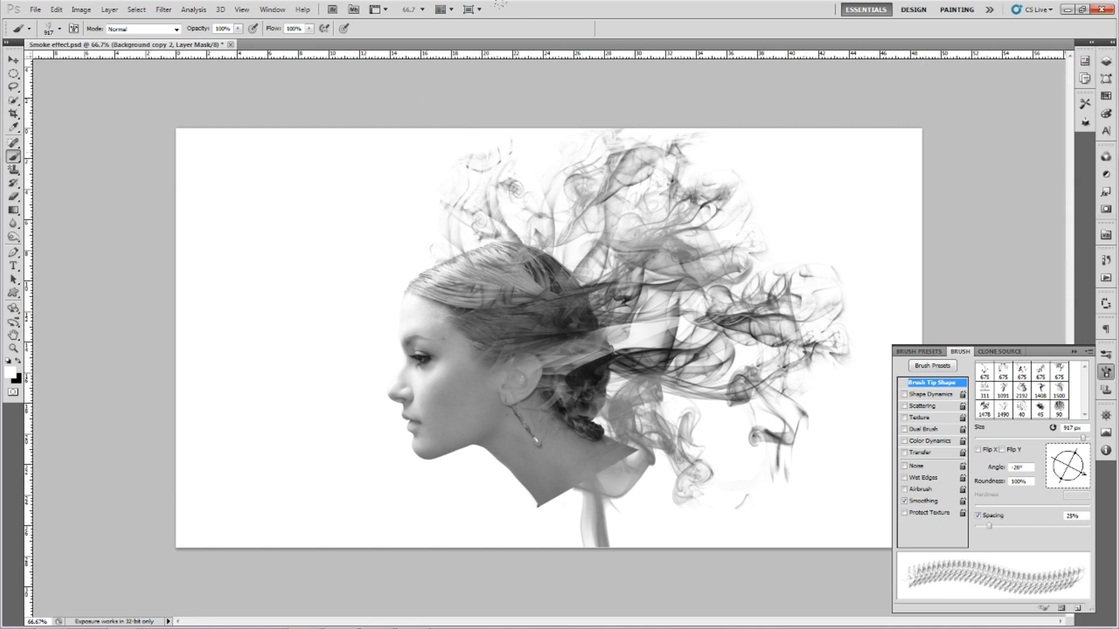
key(F7)
drag(1032, 120, 1016, 130)
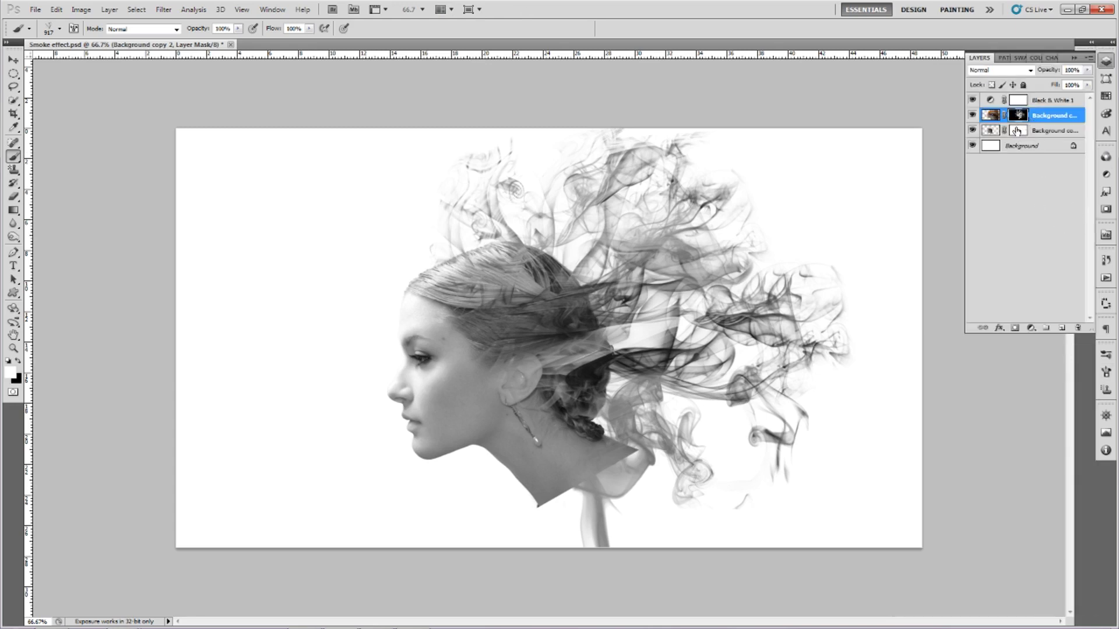
Step: Invert the lower Background copy mask and paint the face back with the 675 px smoke brush
click(1017, 130)
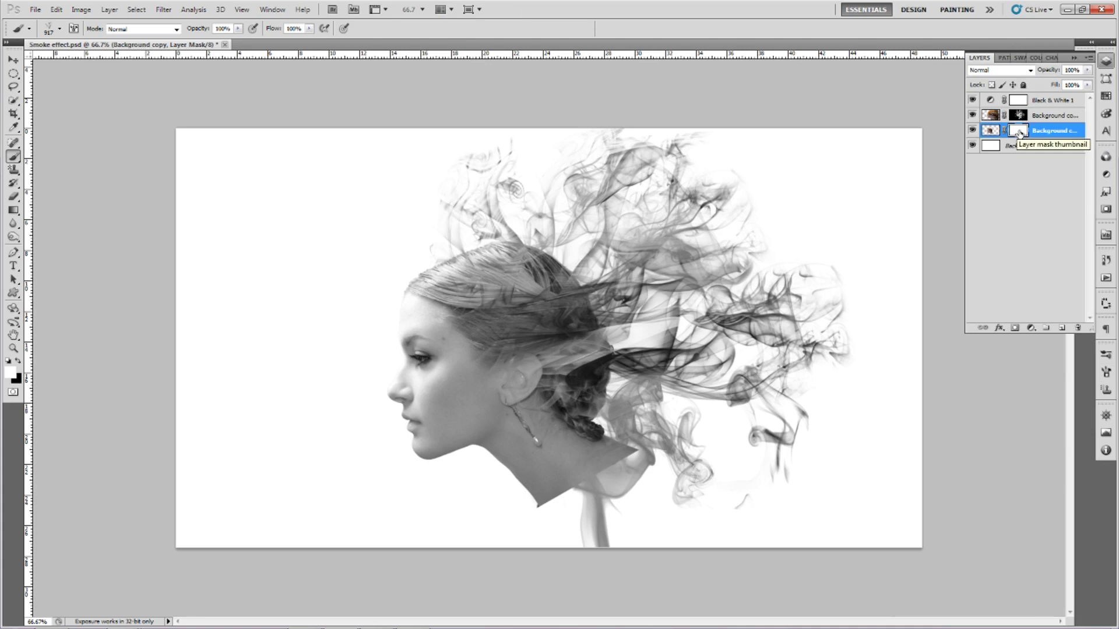
key(ctrl+i)
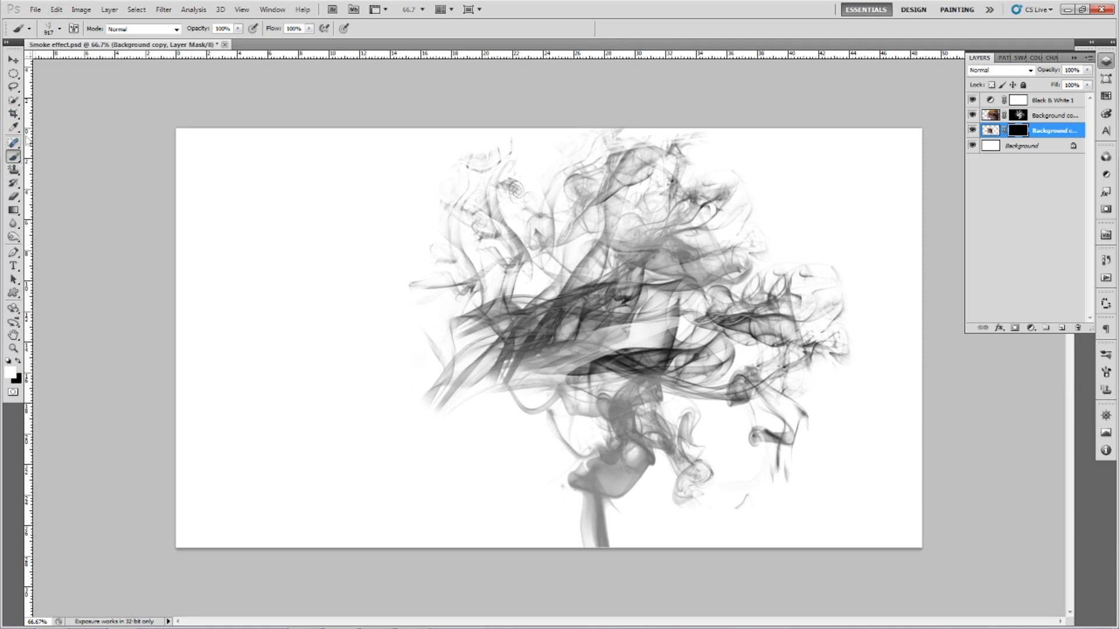
click(60, 30)
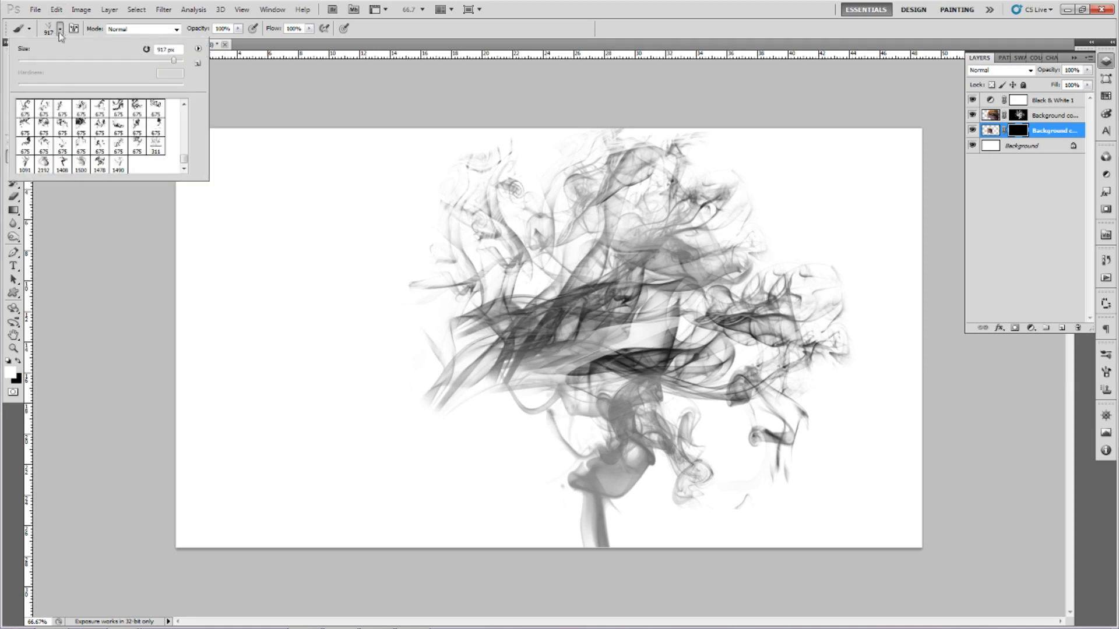
click(62, 127)
click(355, 336)
click(454, 293)
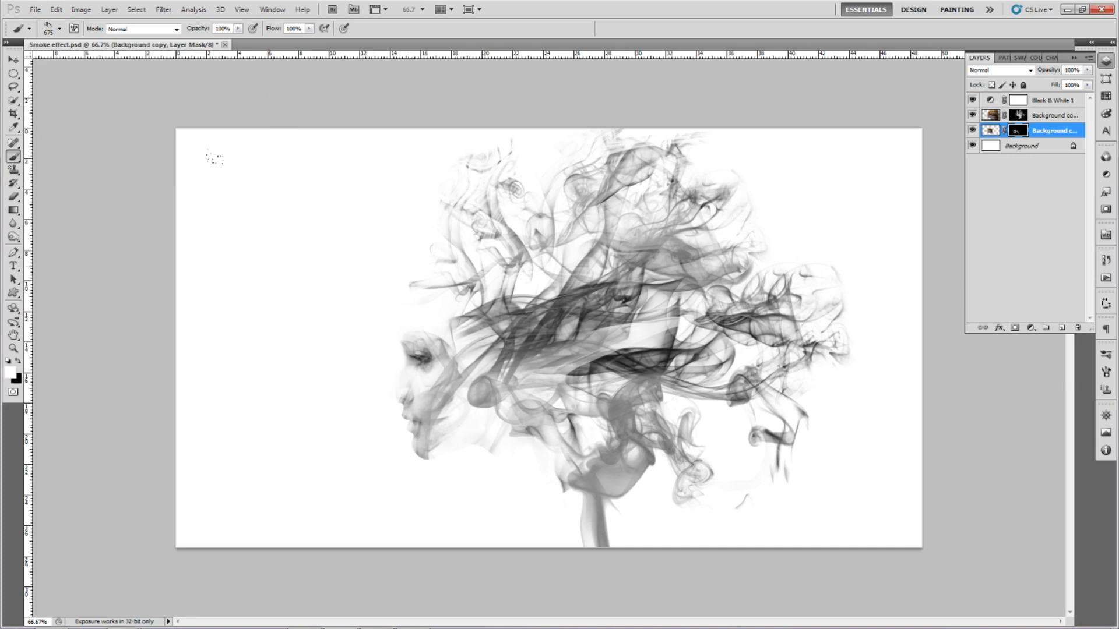
click(430, 315)
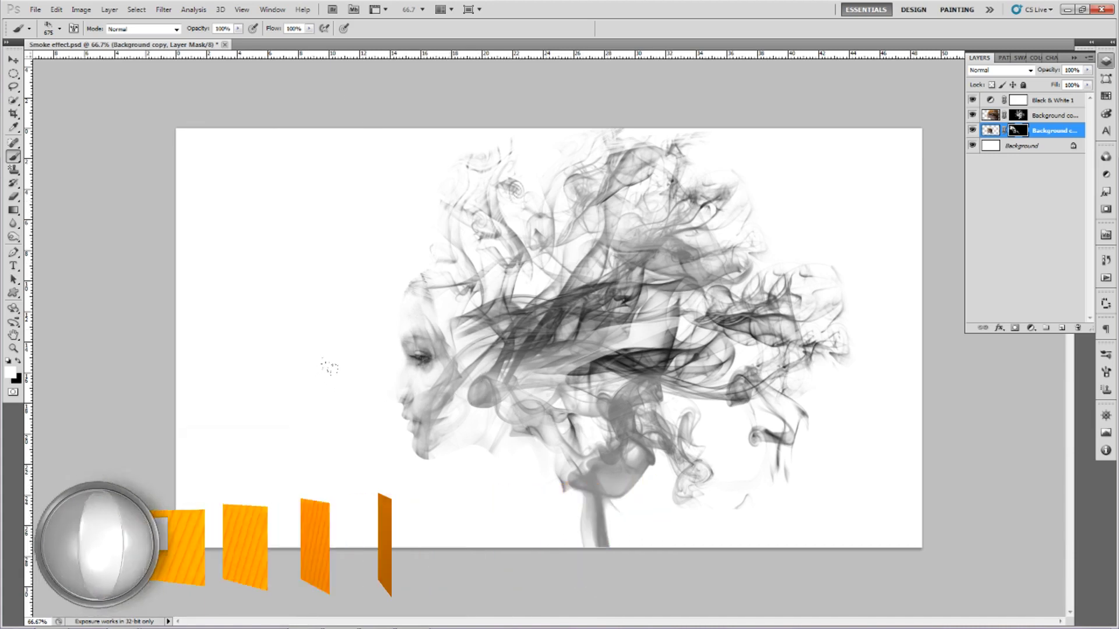
click(330, 366)
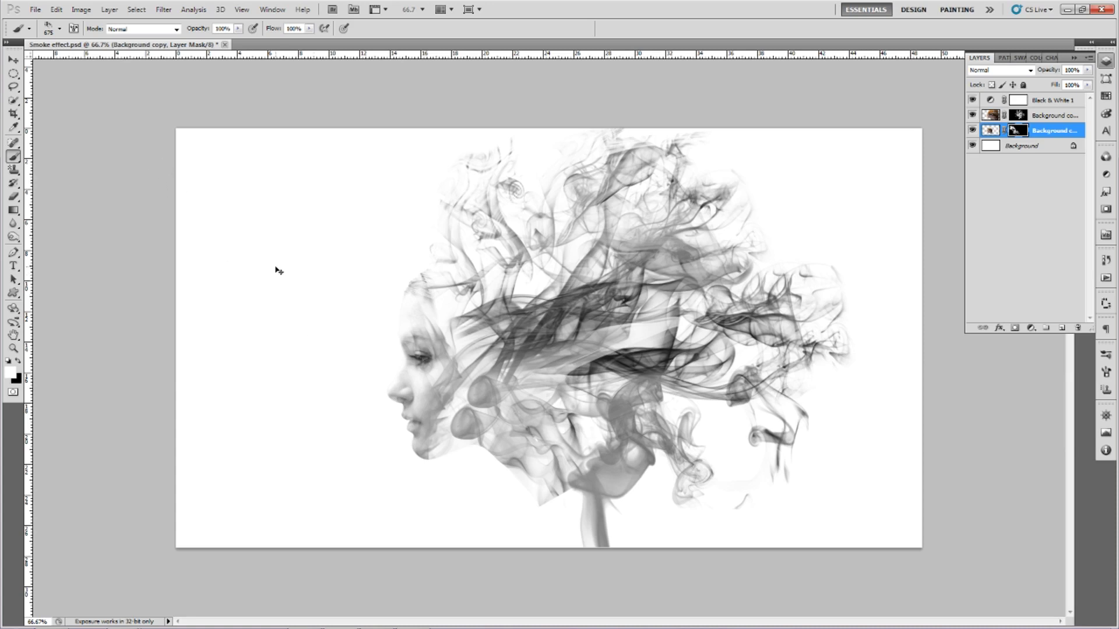
click(460, 437)
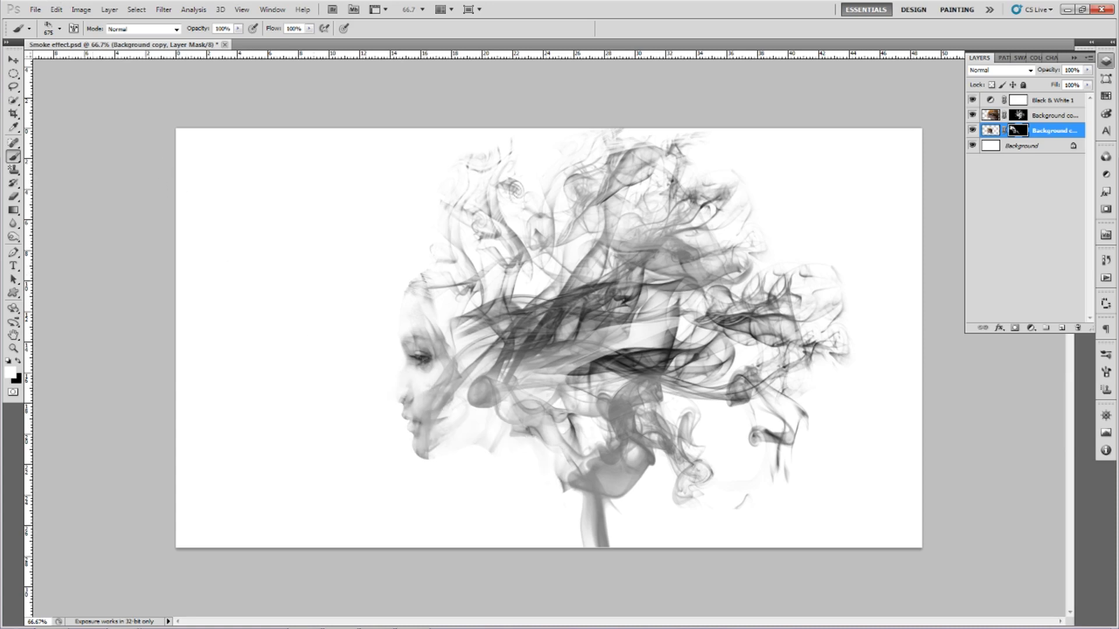
Step: Switch to a soft round brush with 0% hardness
click(59, 28)
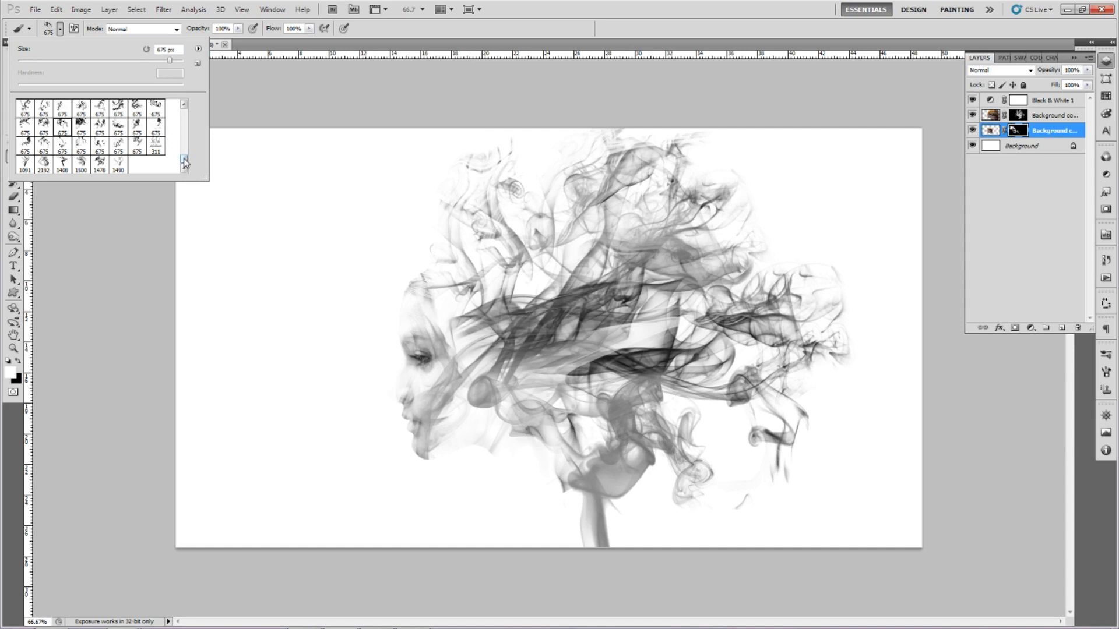
drag(184, 162, 184, 108)
click(63, 108)
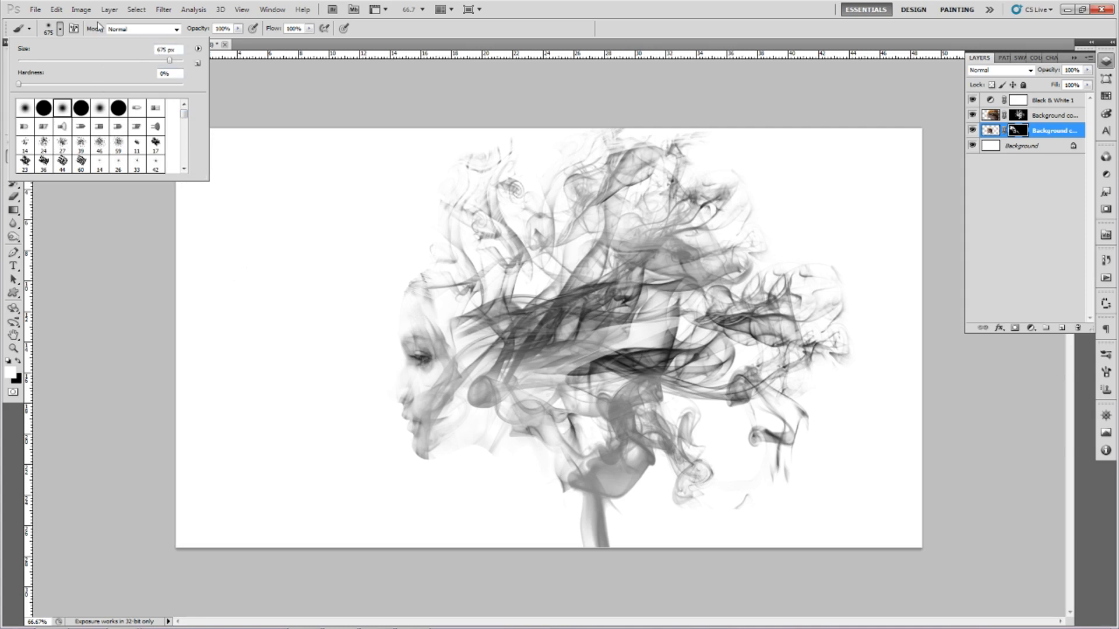
click(60, 29)
Step: With a 200 px soft brush, paint the mask to reveal the nose, lips, chin and jaw
key(bracketleft)
key(bracketleft)
key(bracketleft)
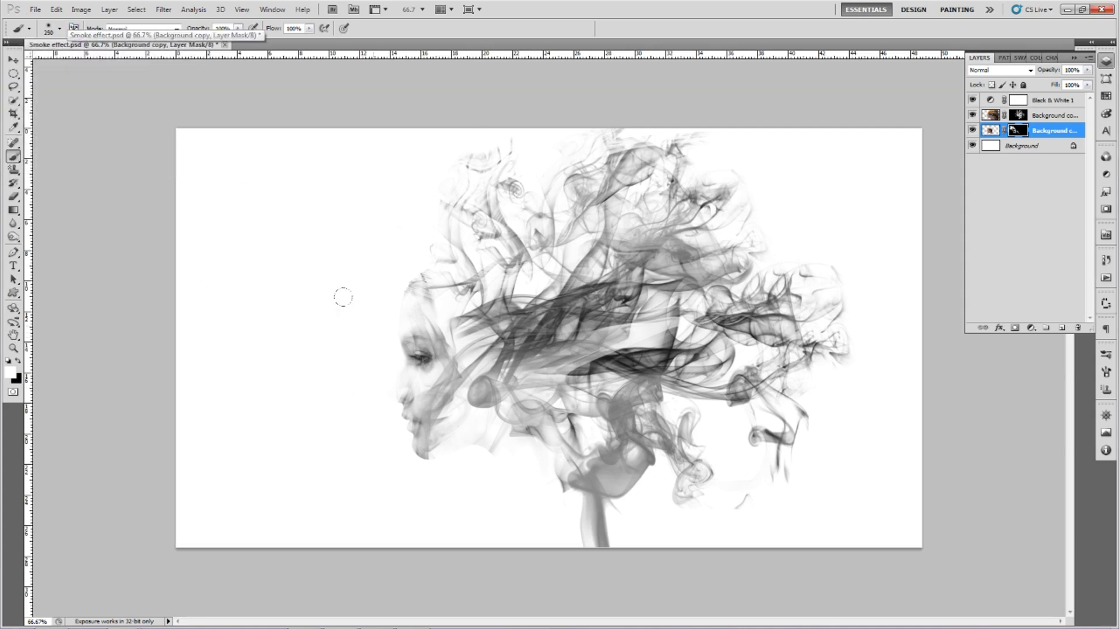
drag(371, 309, 379, 429)
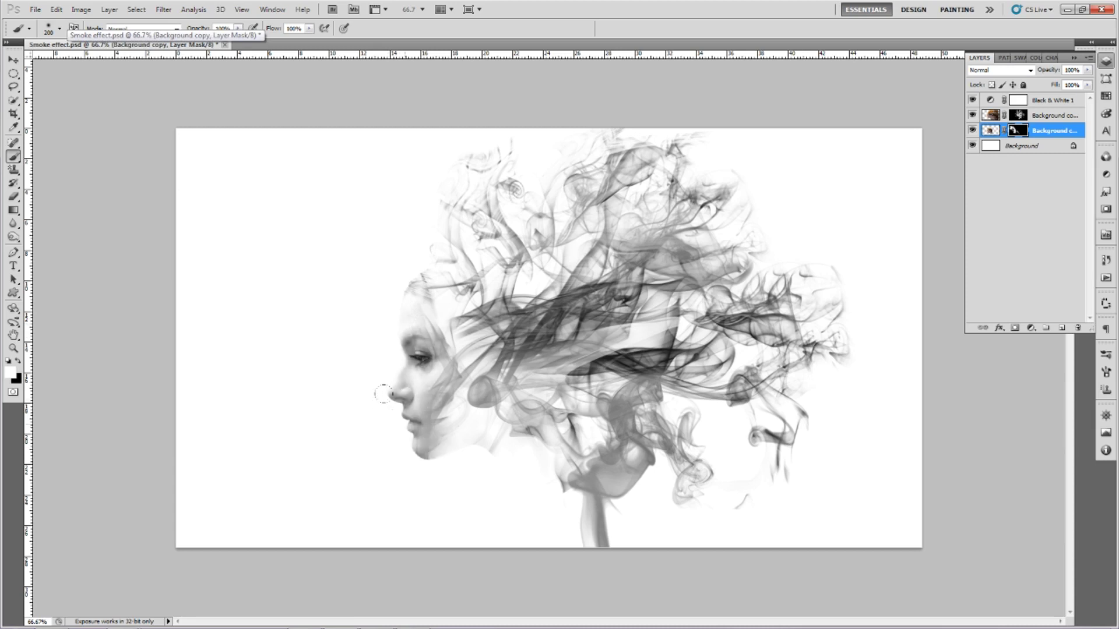
mouse_move(381, 417)
mouse_down()
mouse_move(443, 434)
mouse_move(444, 416)
mouse_up()
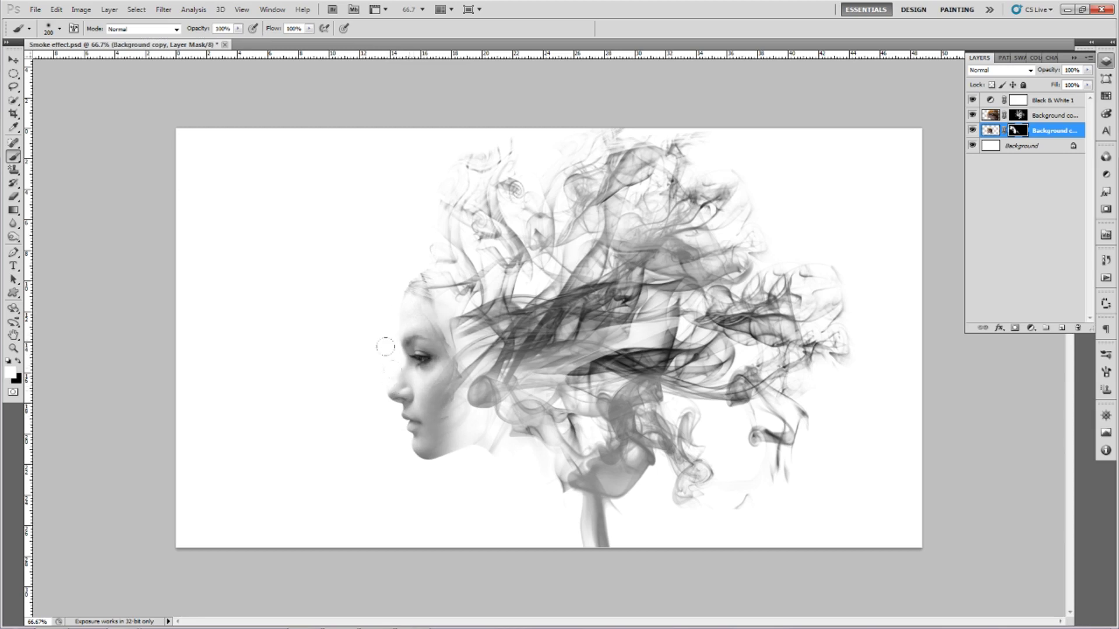
drag(464, 408, 440, 449)
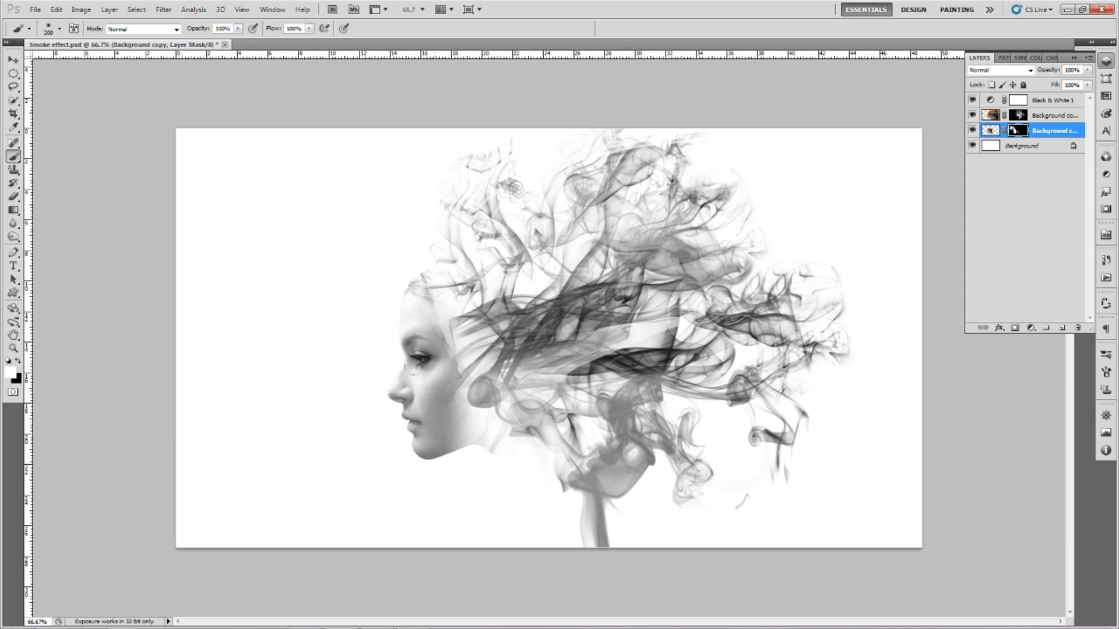
click(1037, 147)
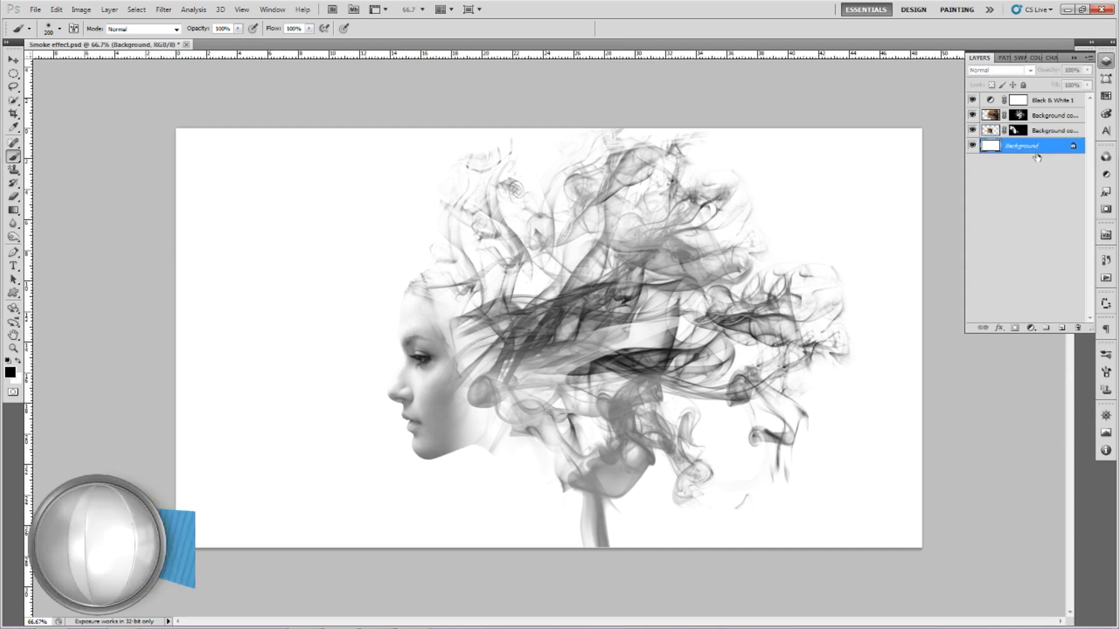
Step: Add a new layer and a black-to-white gradient fill layer above the Background
click(1062, 328)
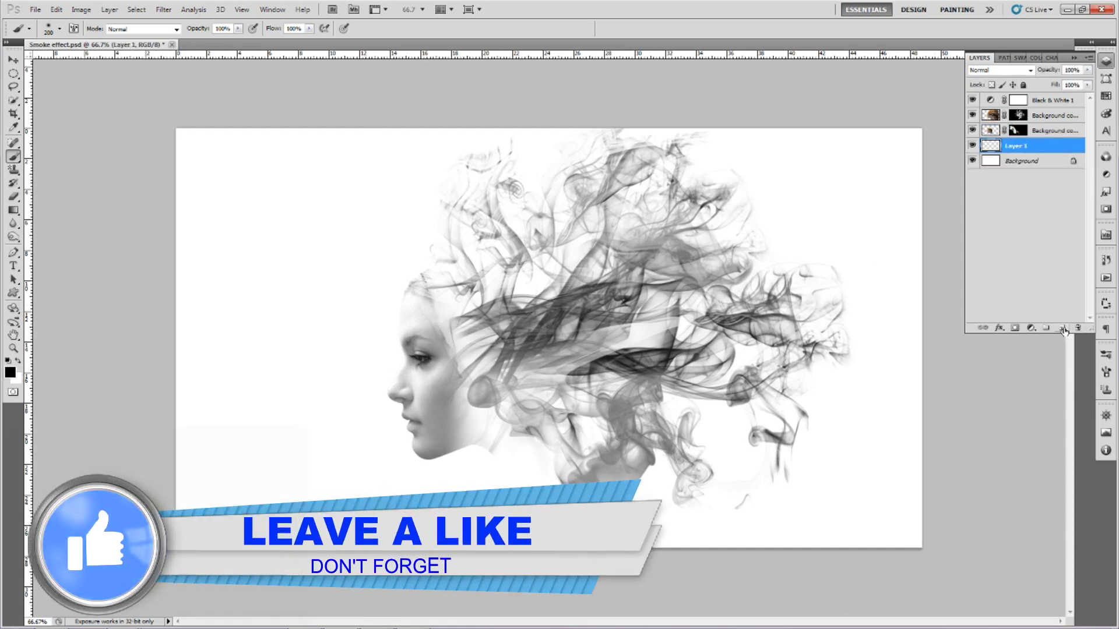
click(1031, 329)
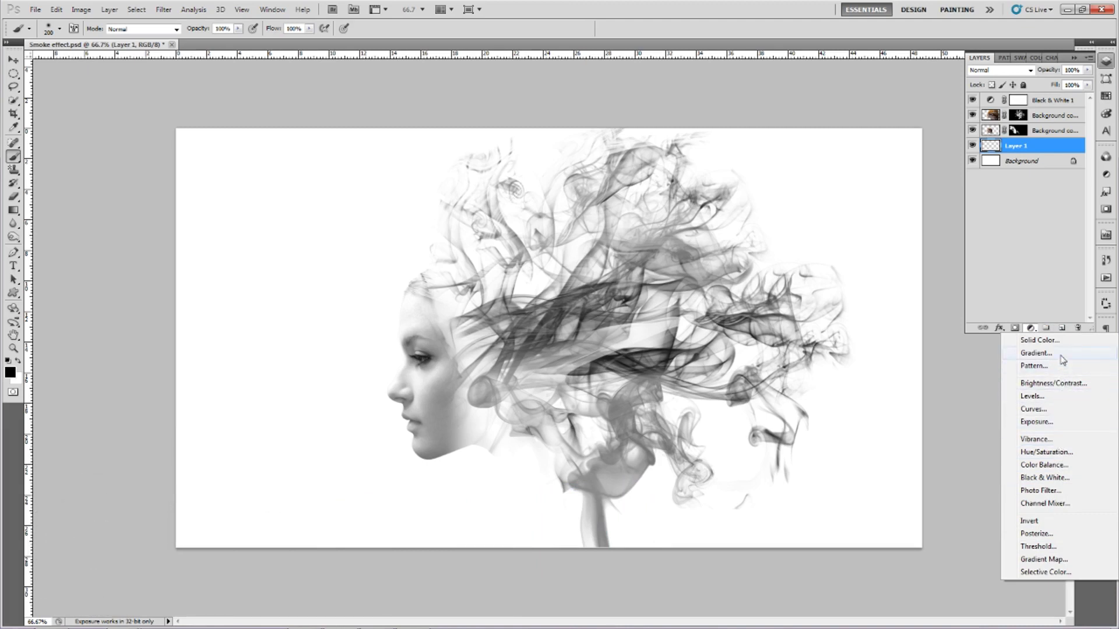
click(1036, 353)
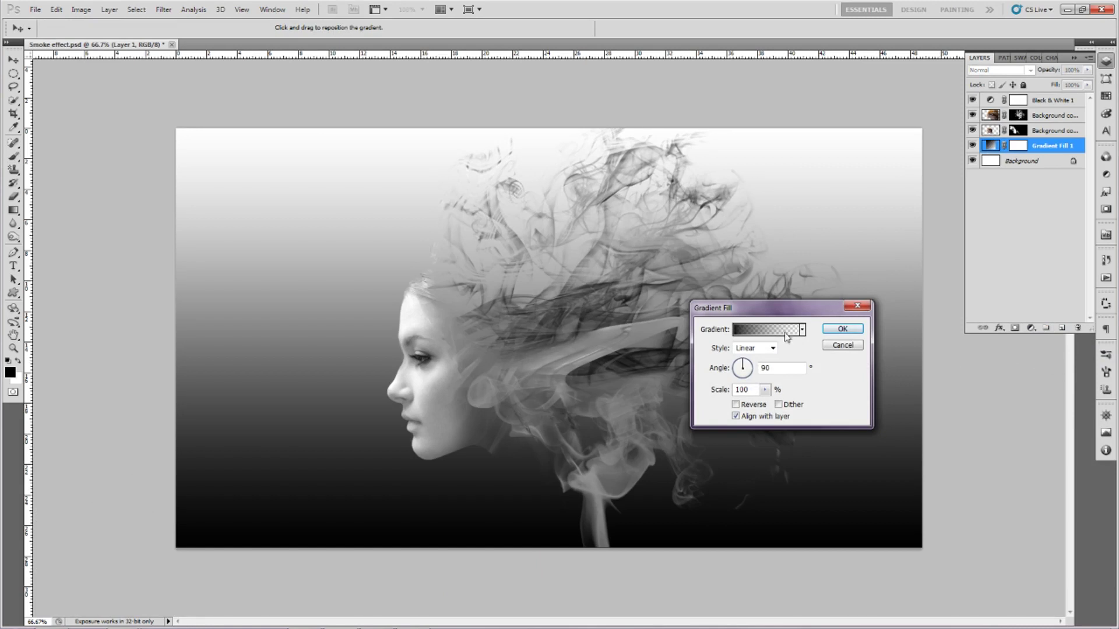
click(802, 330)
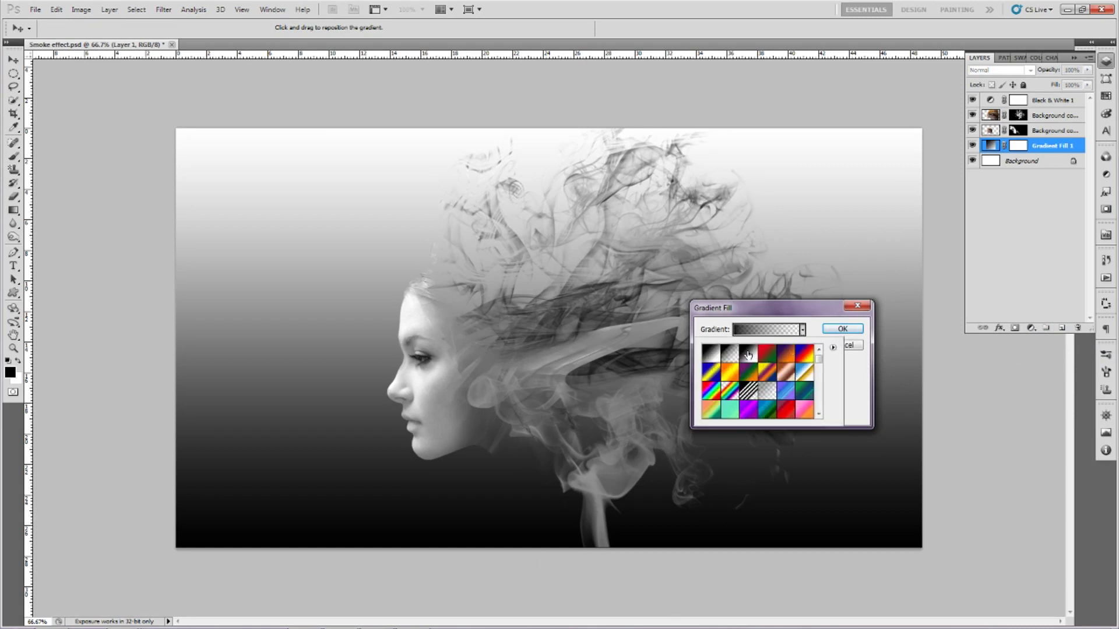
click(747, 354)
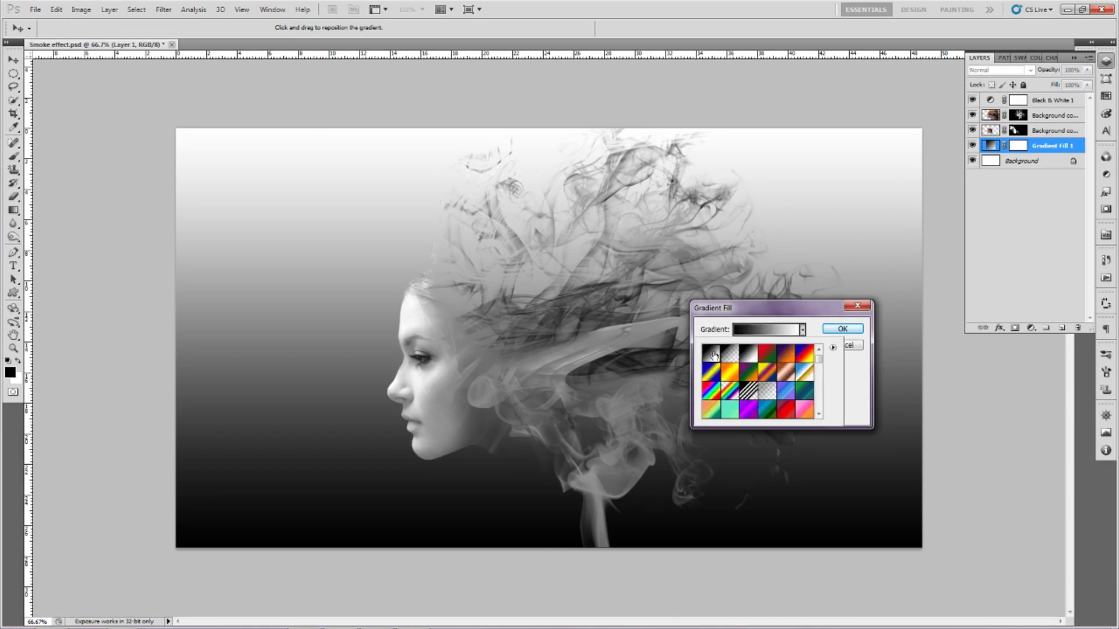
click(843, 329)
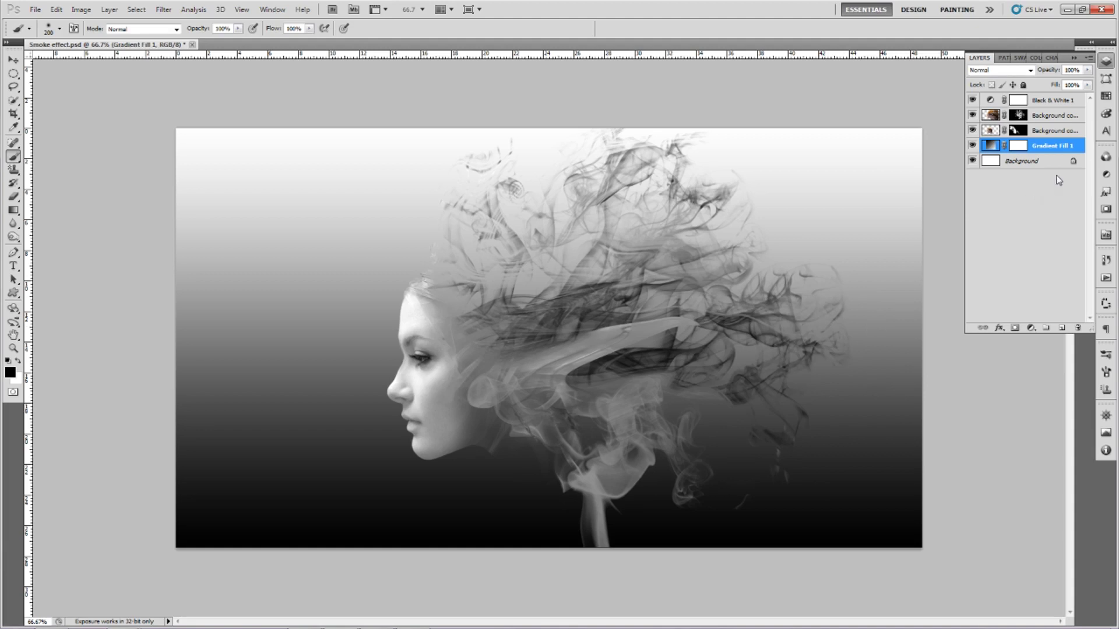
Step: Make the gradient fill Radial and try moving its white stop in the Gradient Editor
double_click(990, 146)
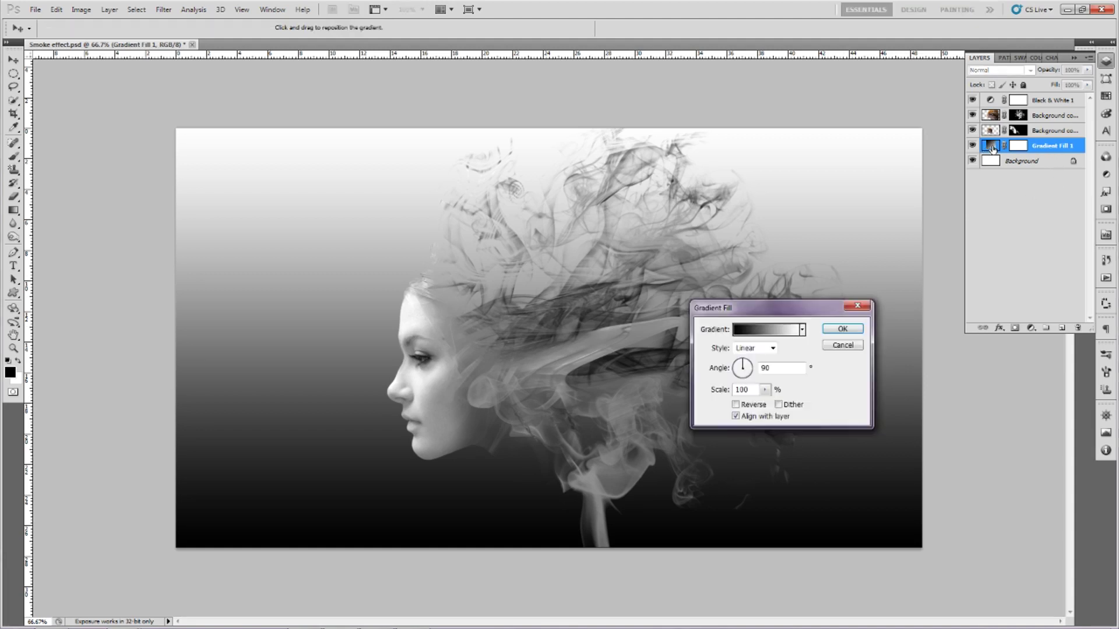
click(801, 330)
click(817, 327)
click(772, 348)
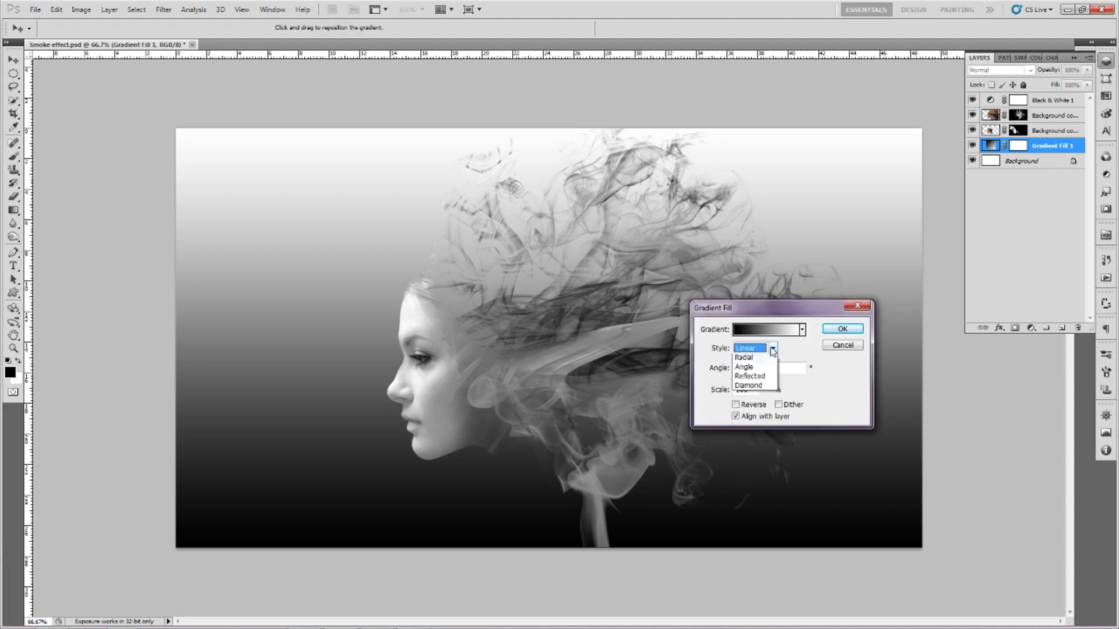
click(764, 369)
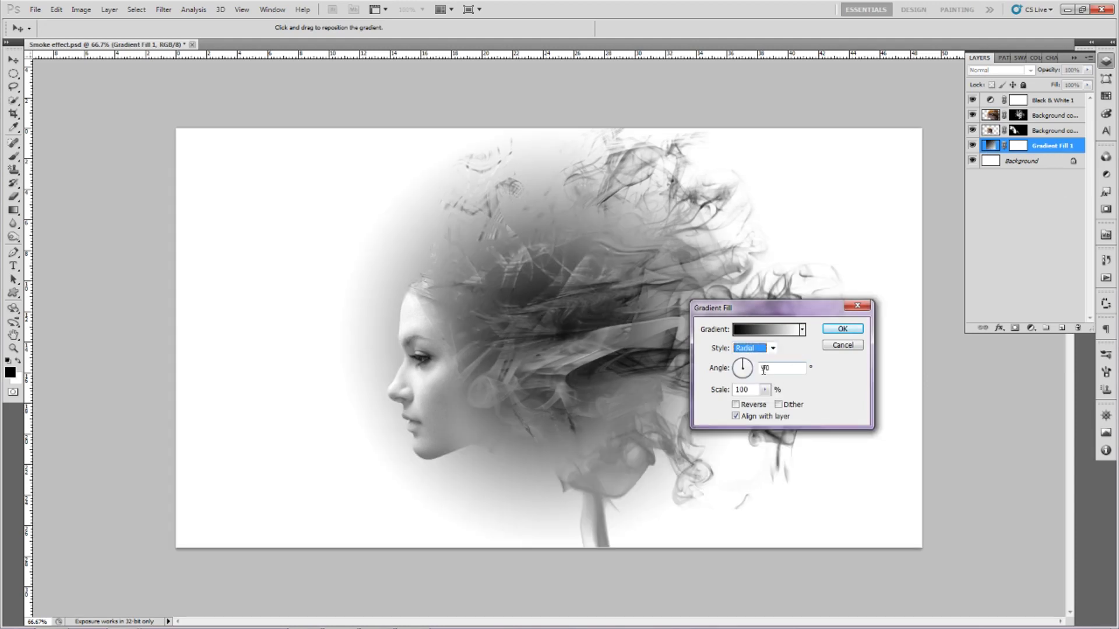
click(802, 329)
click(784, 330)
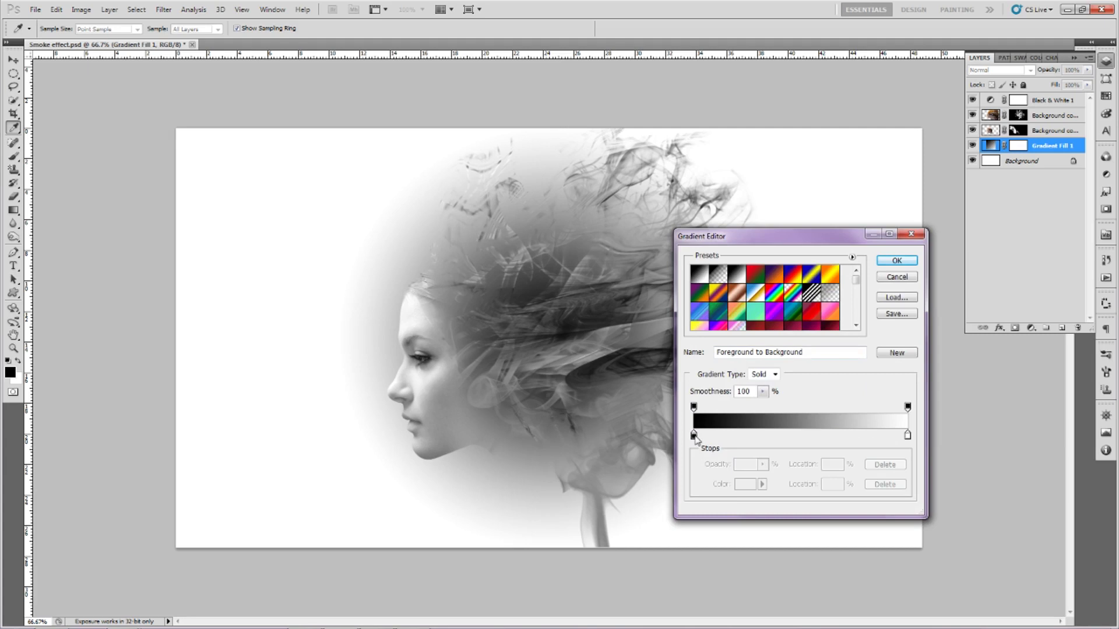
drag(907, 435, 896, 436)
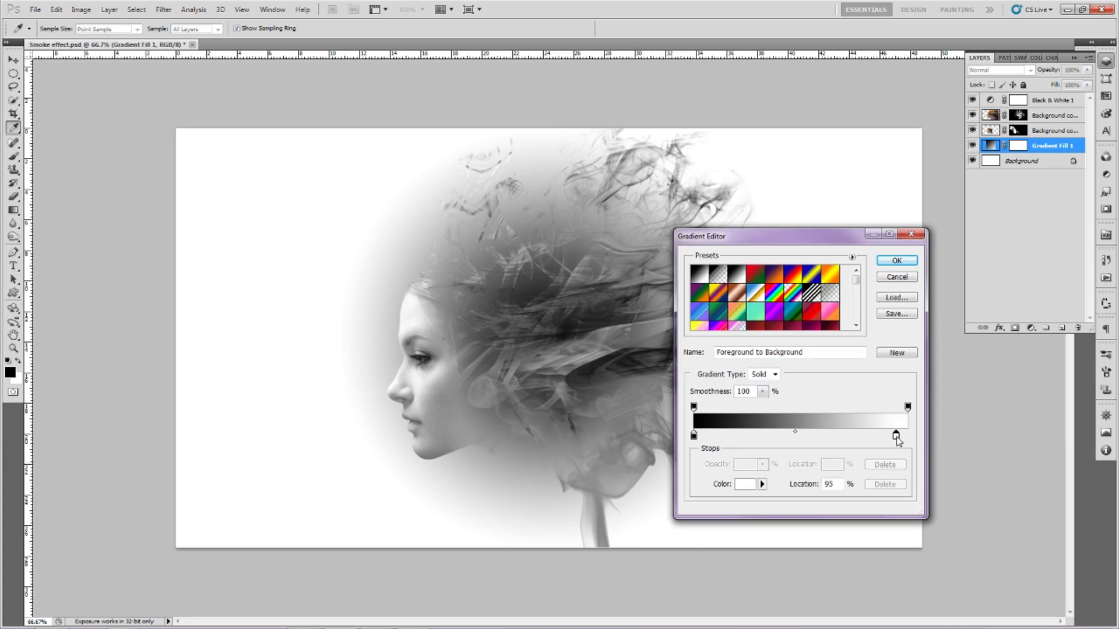
drag(896, 436, 907, 436)
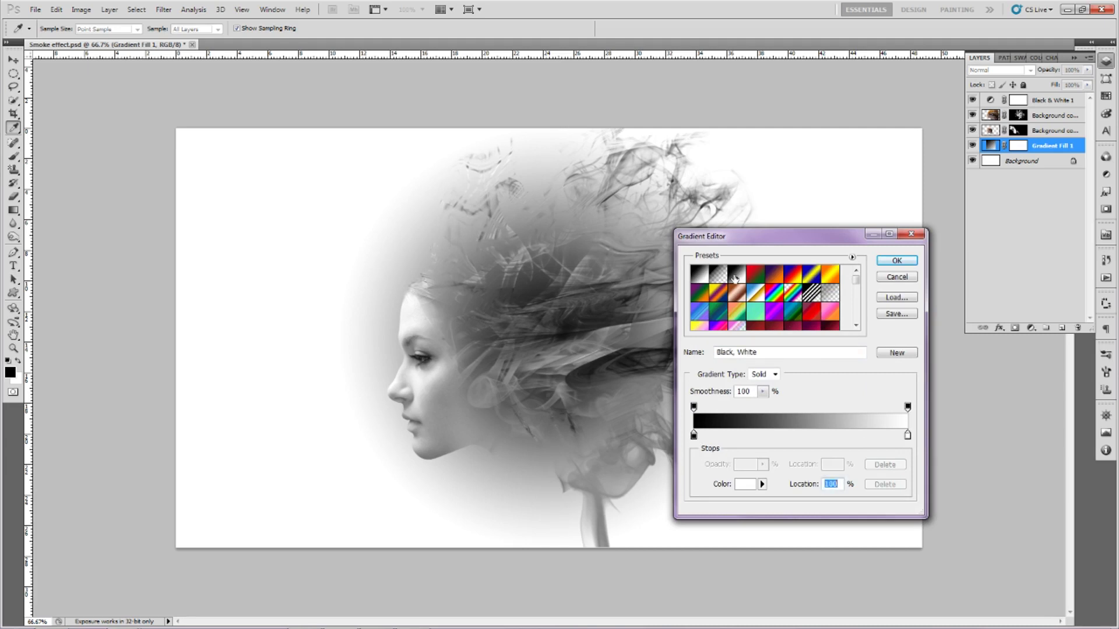
click(905, 260)
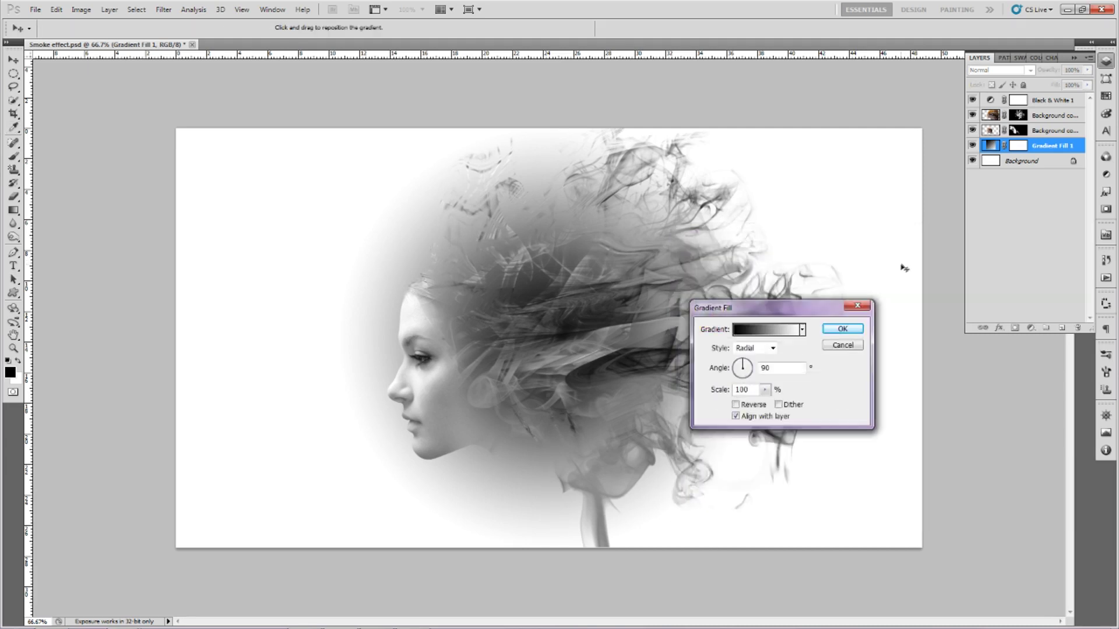
Step: Reset the gradient fill to Radial and load the Black, White preset in the Gradient Editor
click(773, 332)
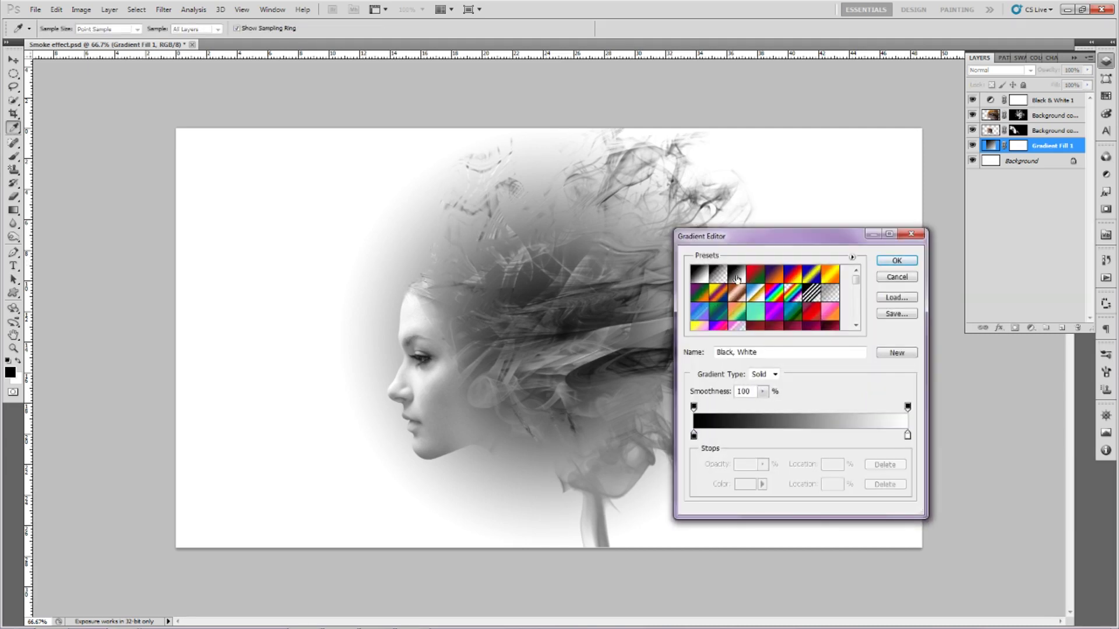
click(880, 260)
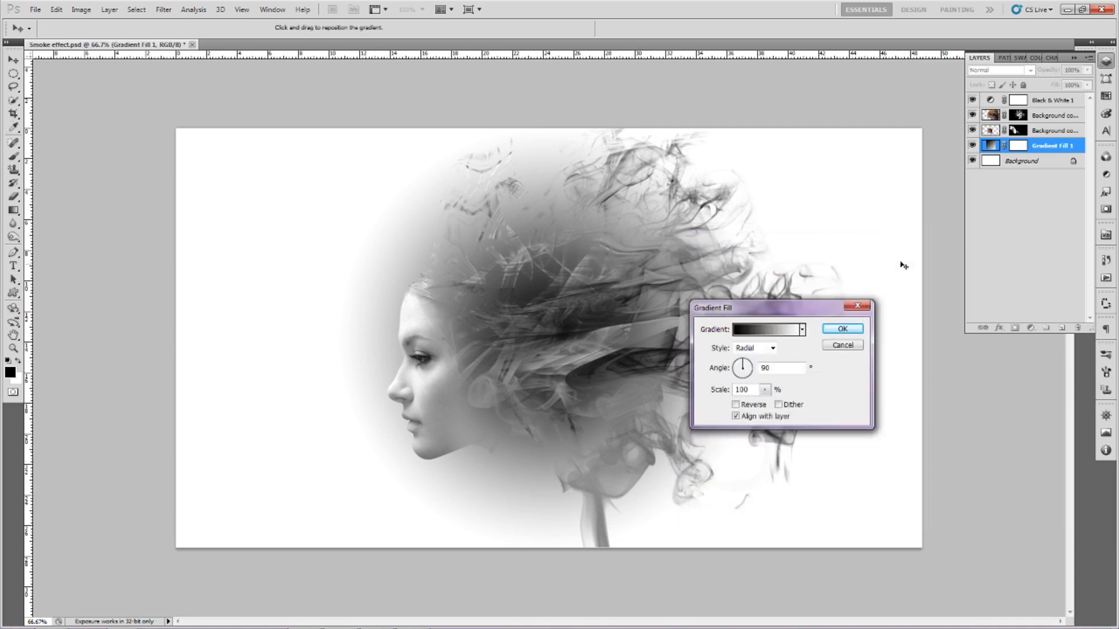
click(773, 349)
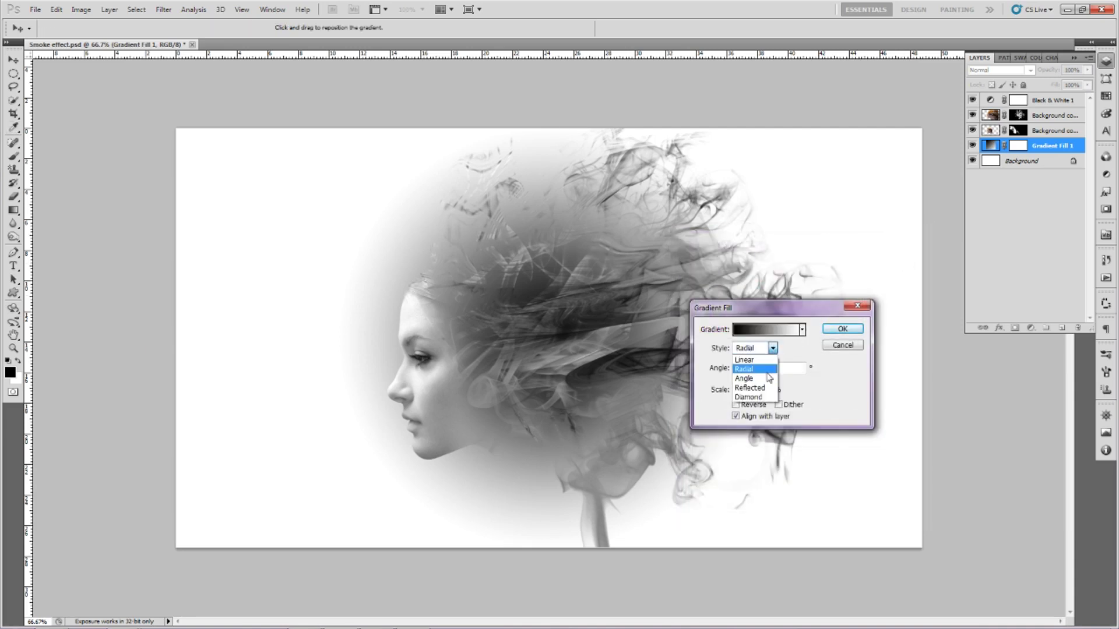
click(769, 371)
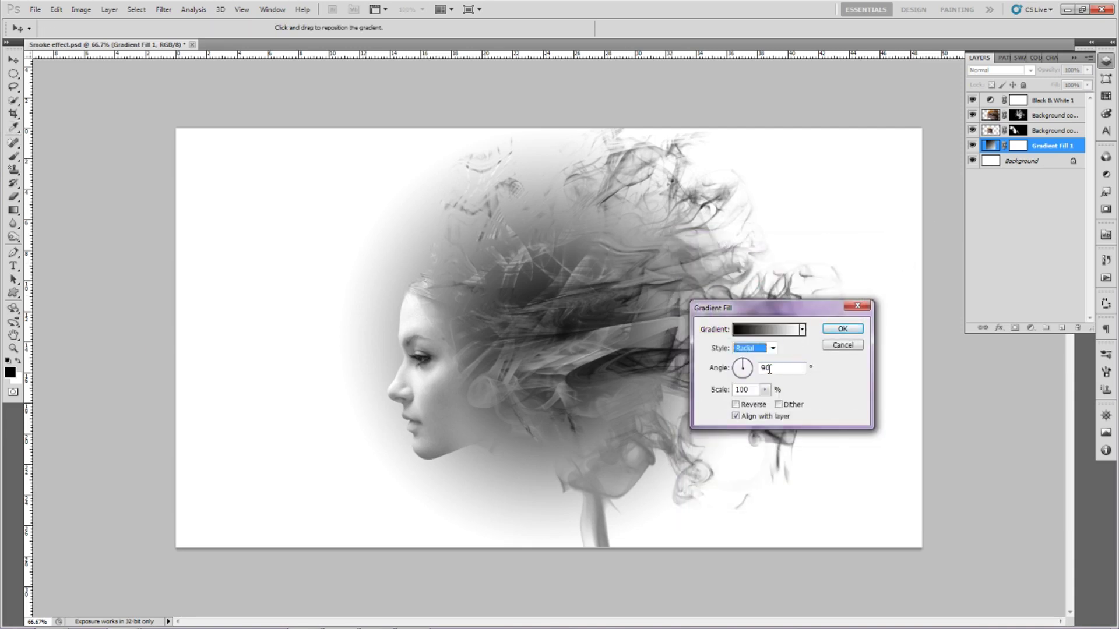
click(835, 346)
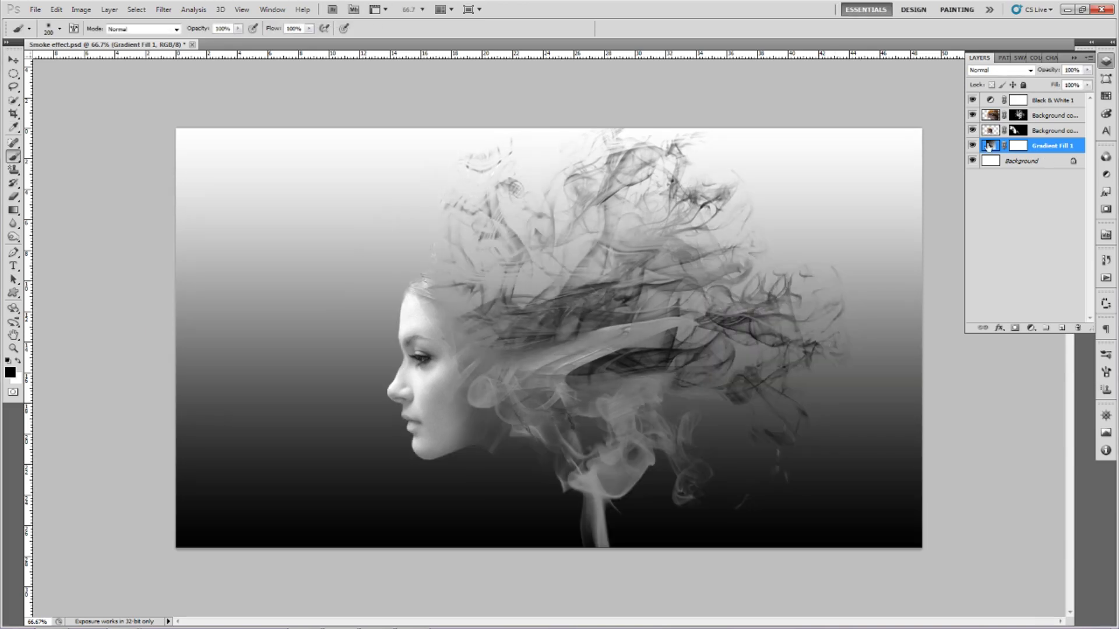
double_click(989, 146)
click(772, 348)
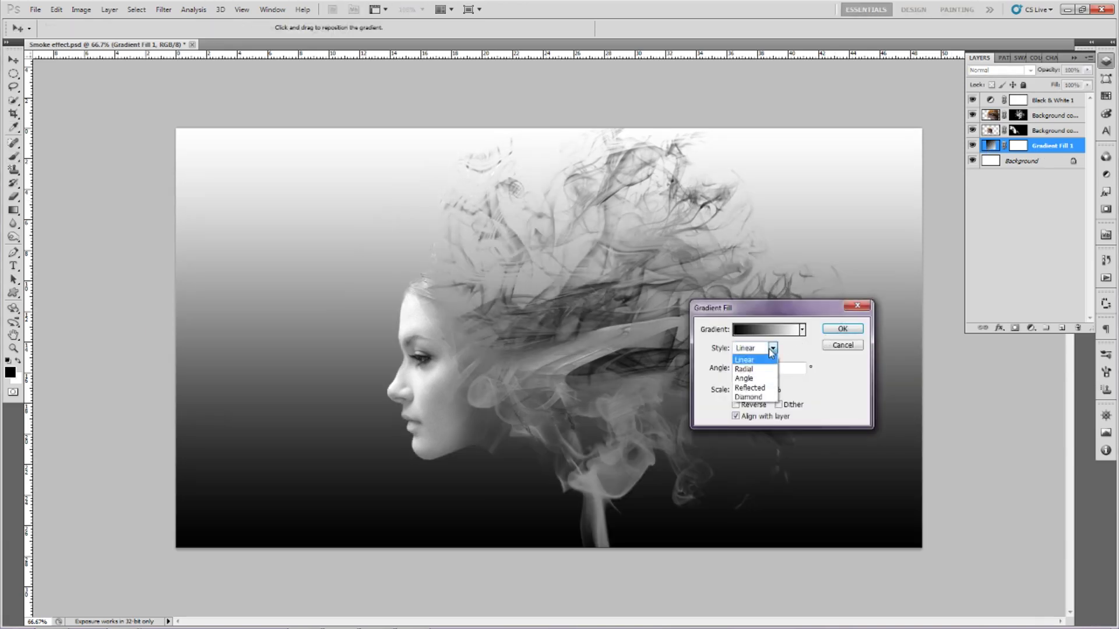
click(770, 370)
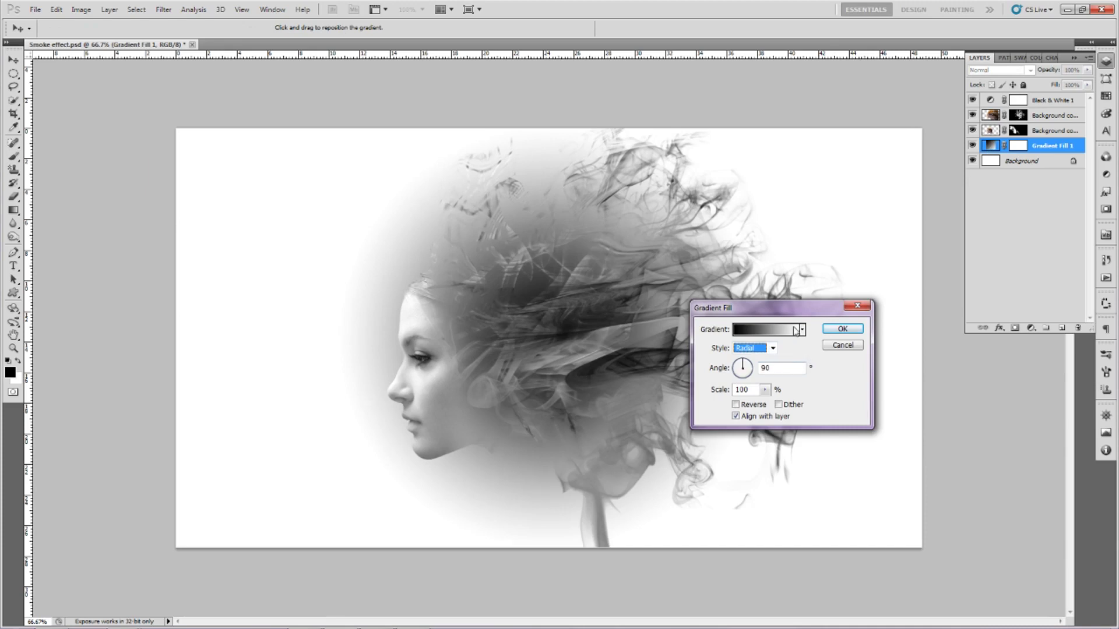
click(781, 330)
click(737, 276)
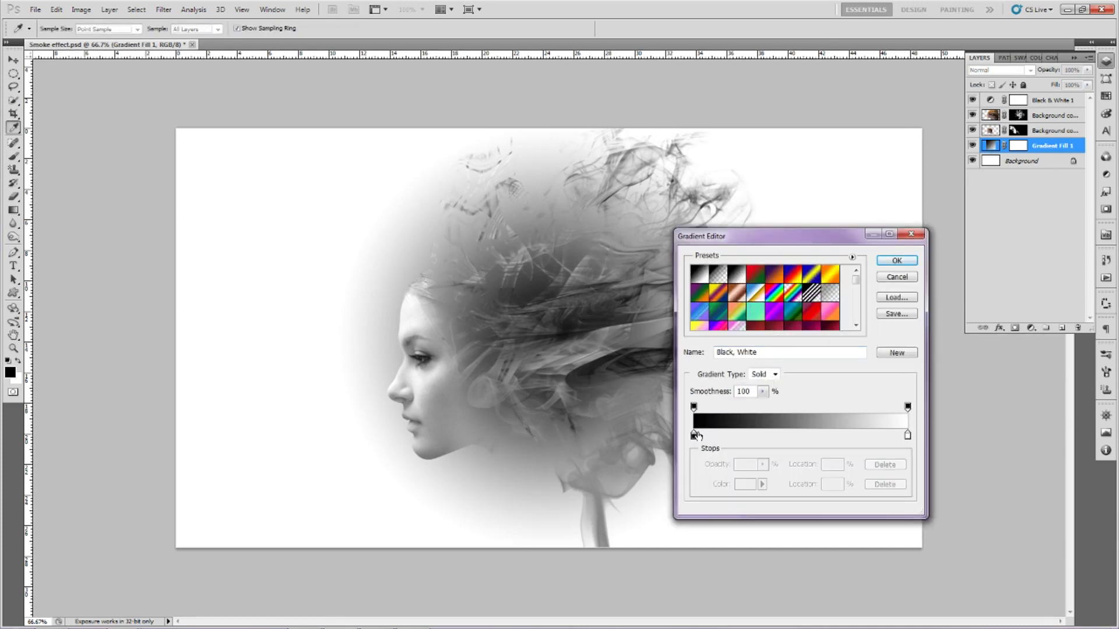
Step: Rearrange the gradient stops so white is at the centre and the dark stop at 100%
drag(694, 435, 782, 435)
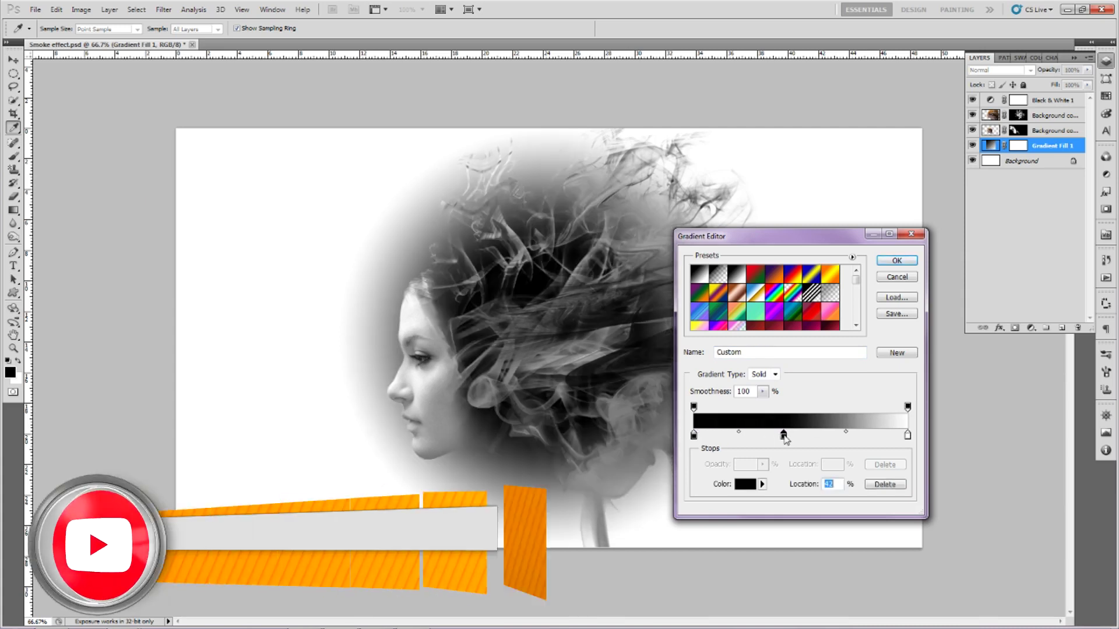
drag(693, 436, 839, 436)
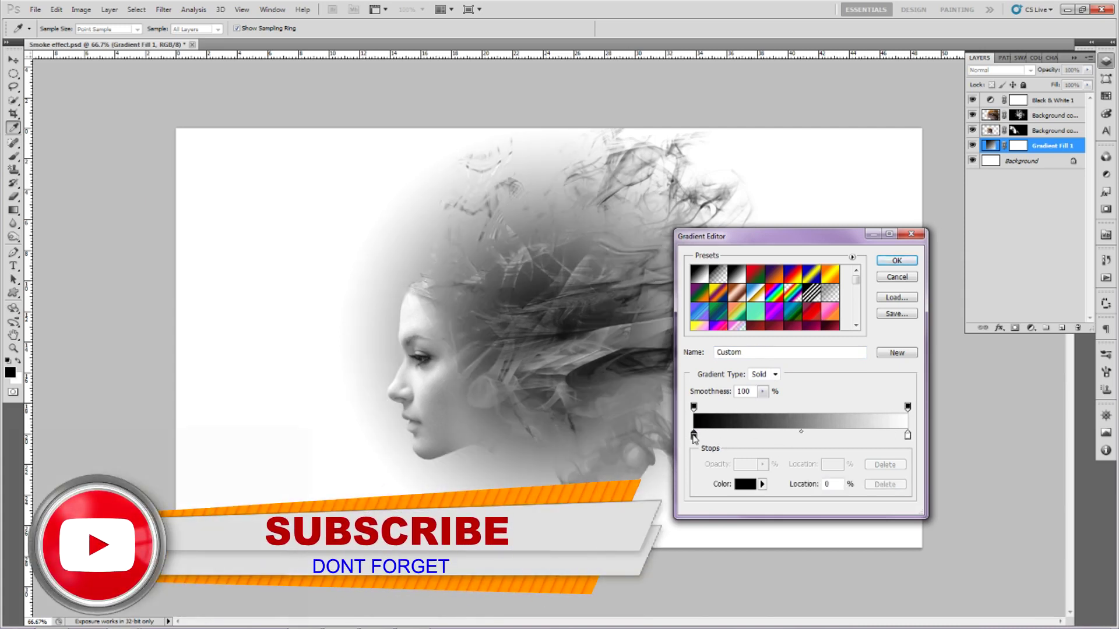
drag(907, 436, 693, 435)
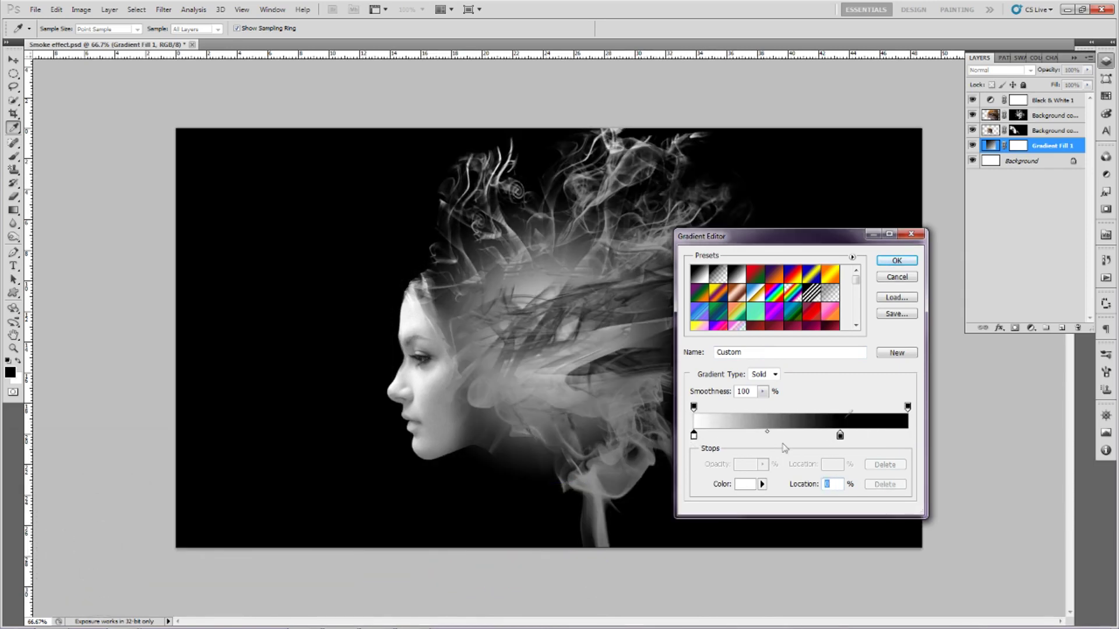
drag(839, 435, 907, 435)
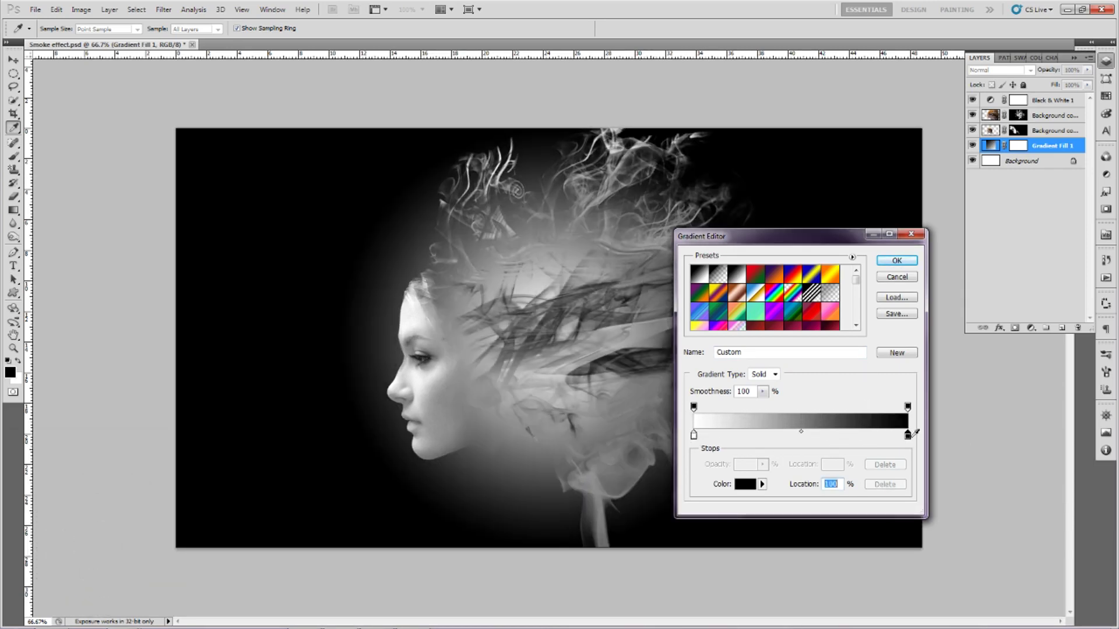
Step: Set the outer gradient stop colour to light grey d9d9de
double_click(907, 435)
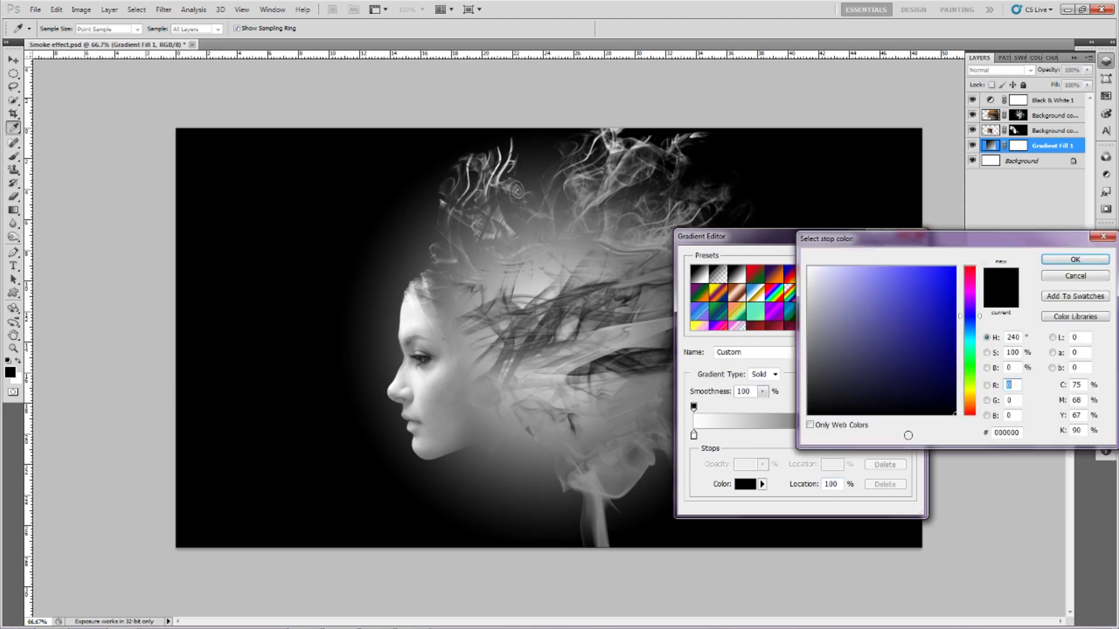
click(598, 291)
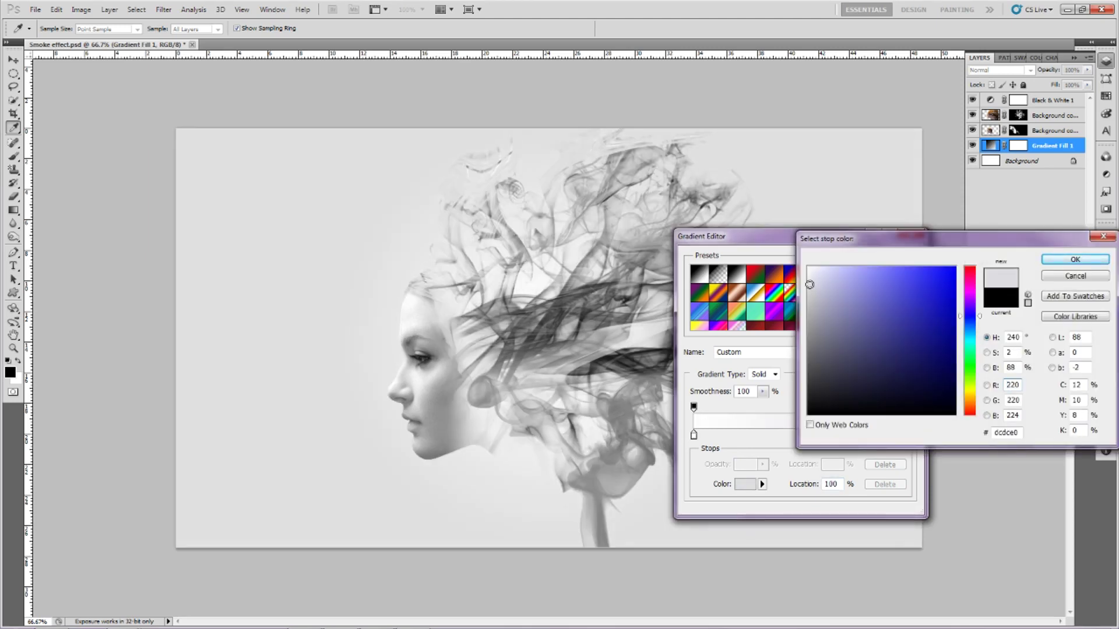
click(809, 296)
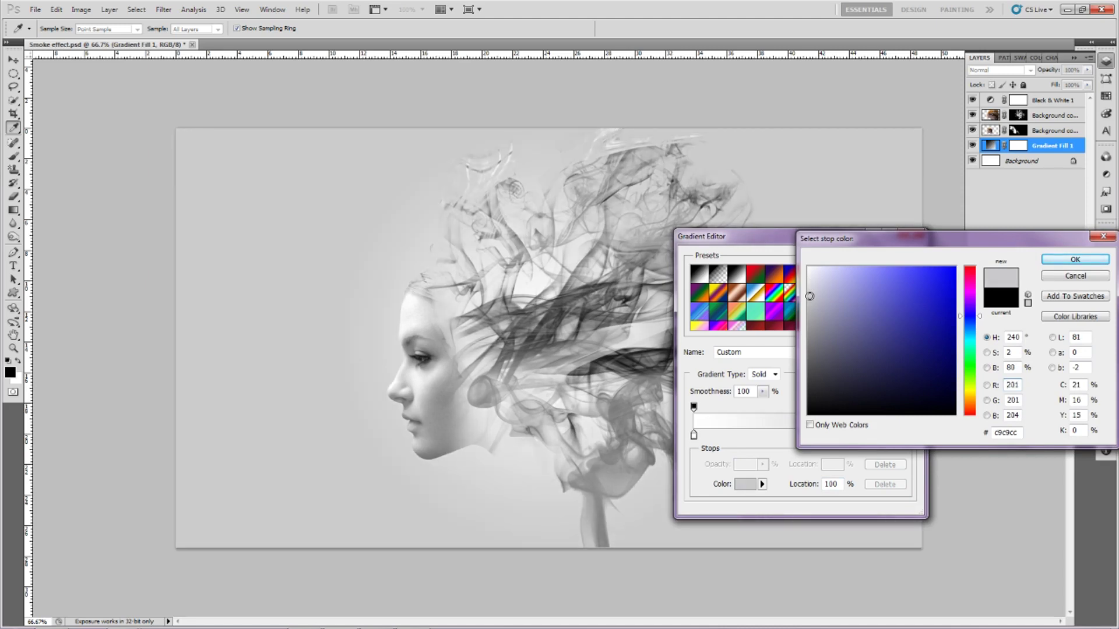
click(809, 303)
click(813, 290)
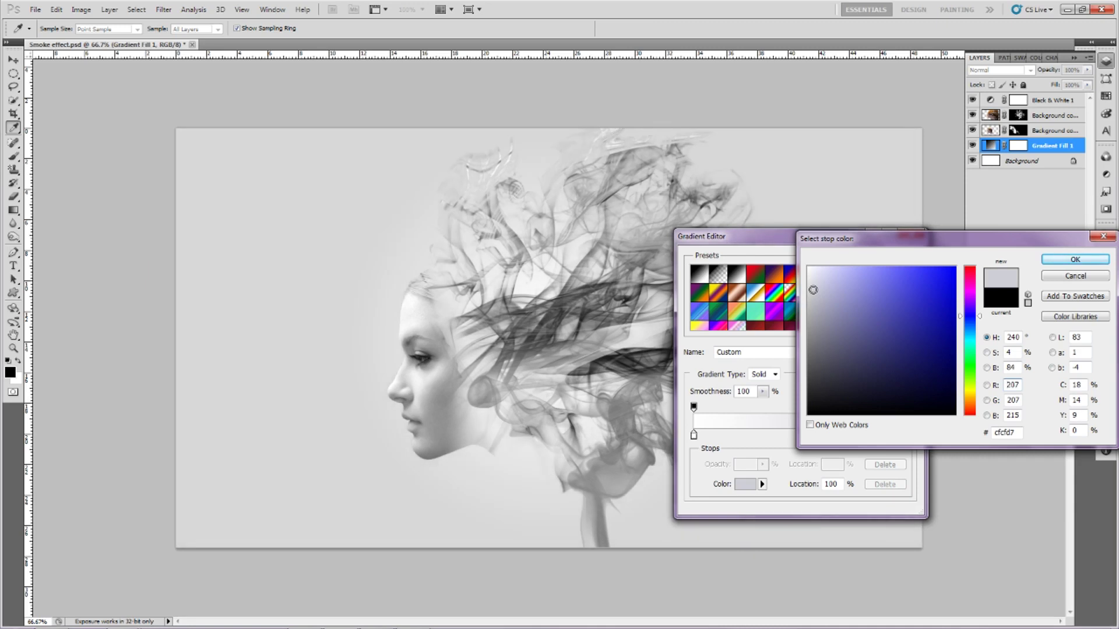
click(811, 286)
drag(811, 285, 811, 287)
drag(811, 287, 810, 286)
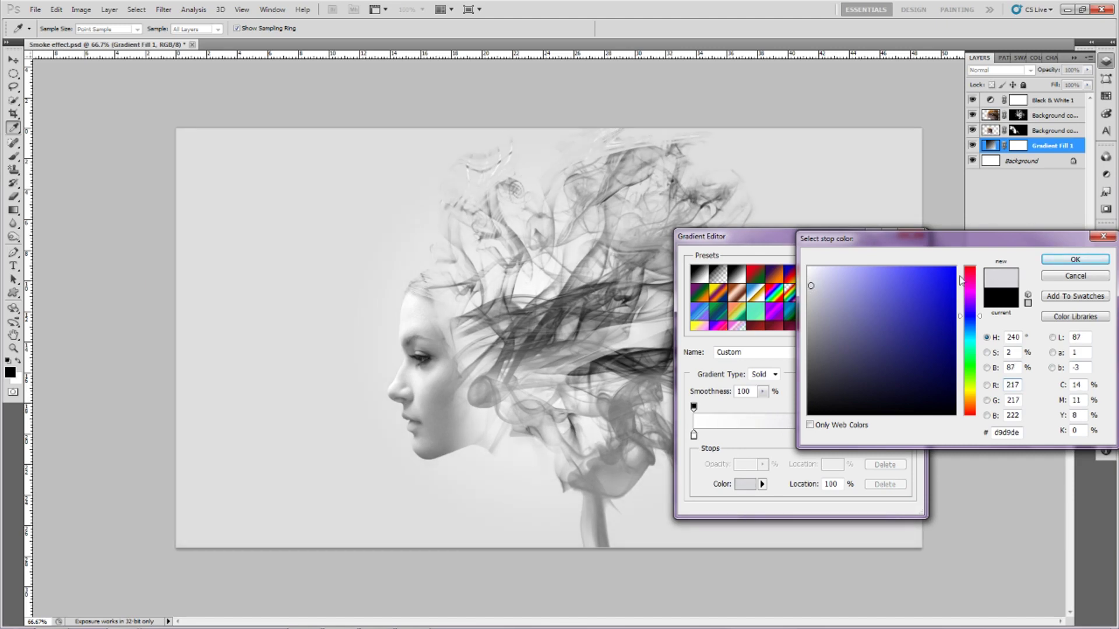
click(1052, 263)
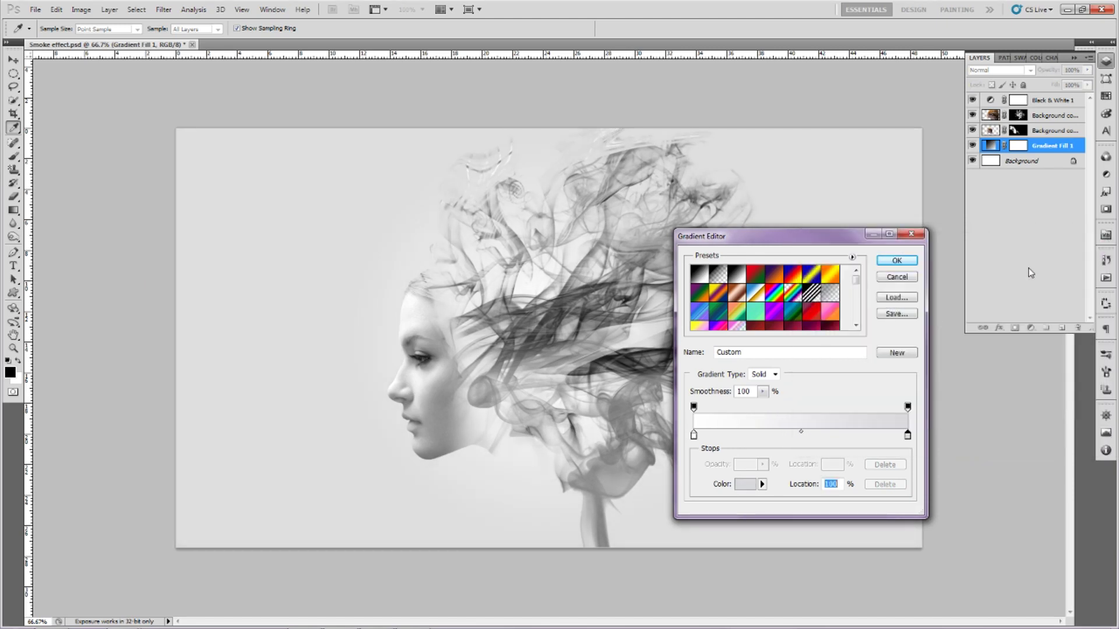
Step: Hold the white stop at 15% and apply the gradient fill
drag(694, 435, 762, 438)
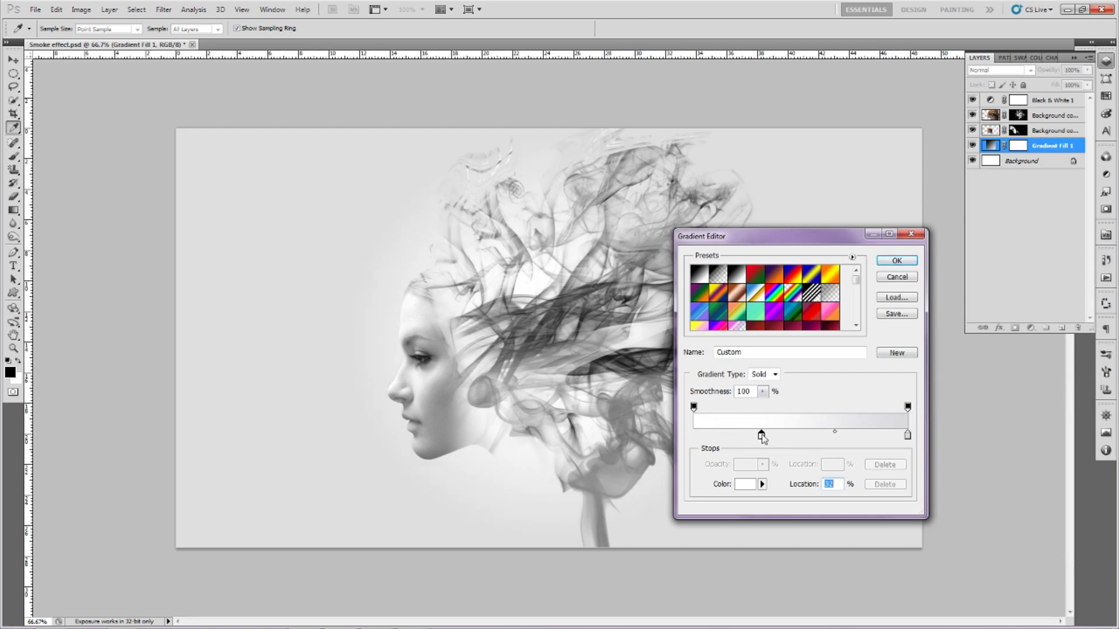
click(895, 260)
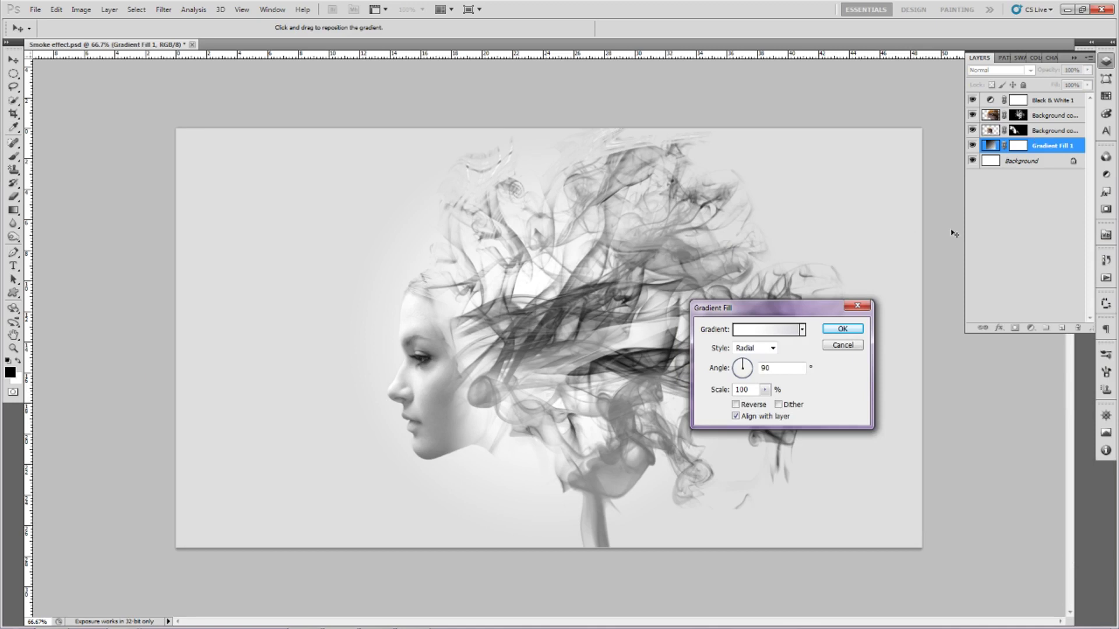
click(842, 329)
key(b)
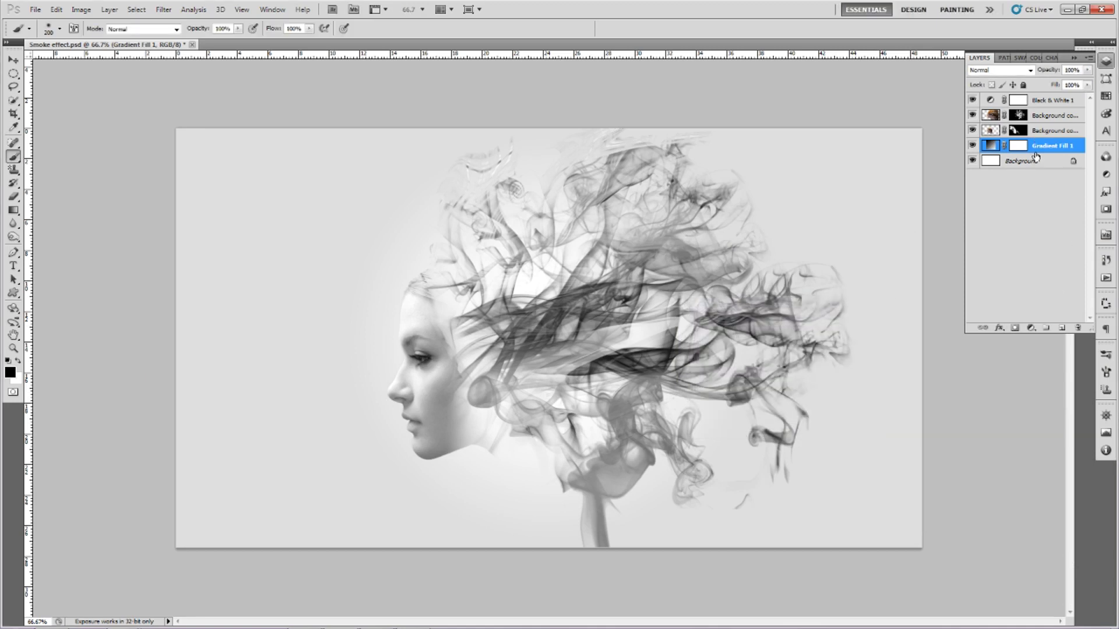
Step: Fit the image to the window and apply Levels with gamma 0.74 to Background copy 2
key(ctrl+0)
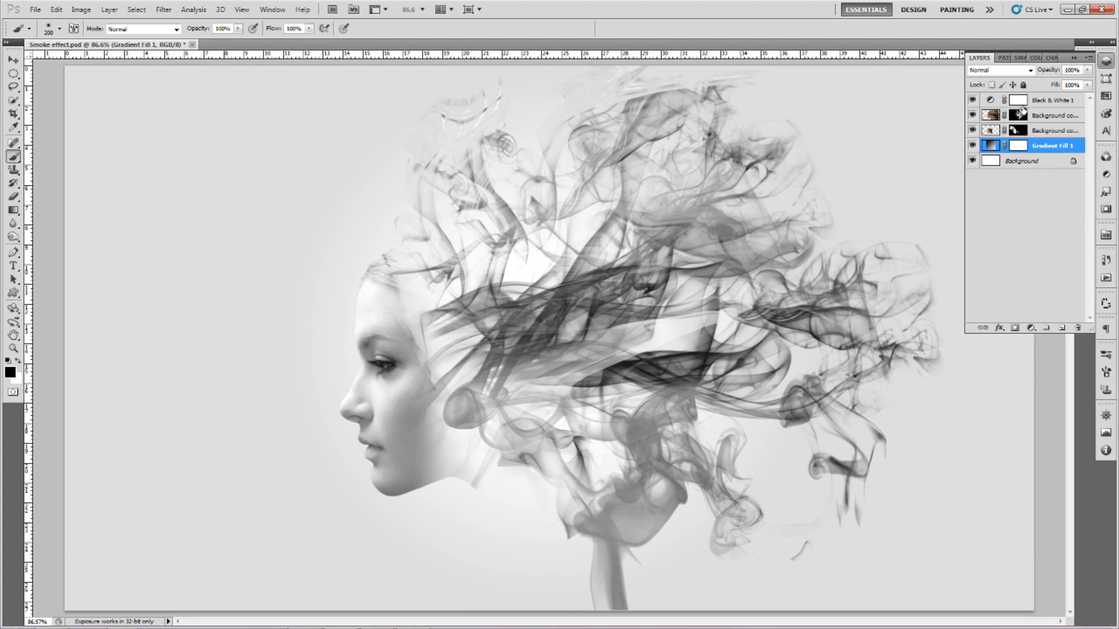
click(994, 115)
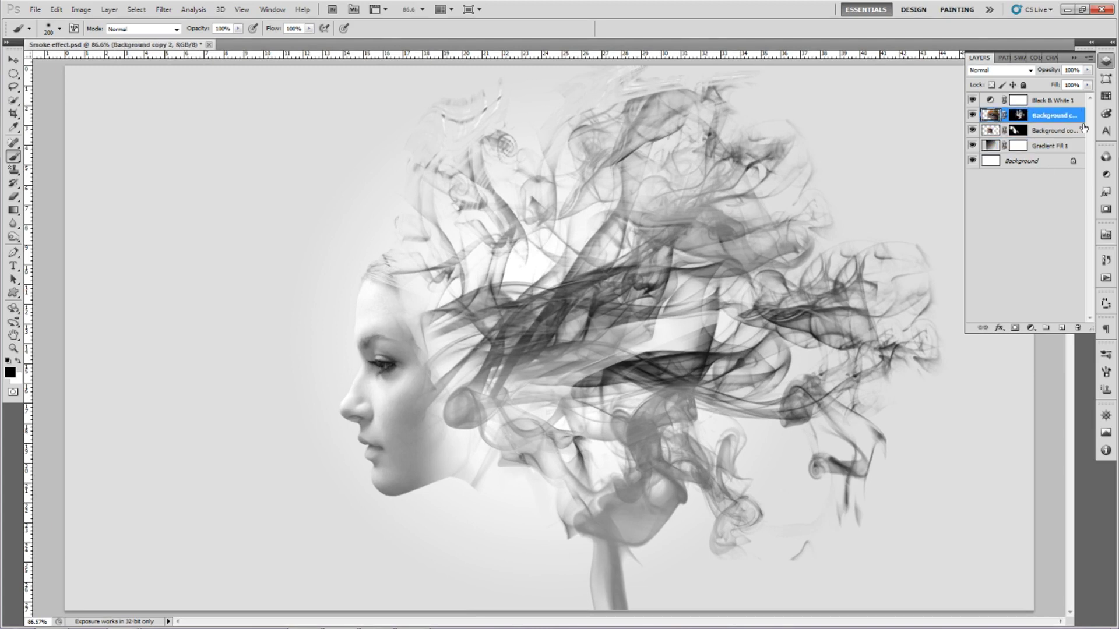
key(ctrl+l)
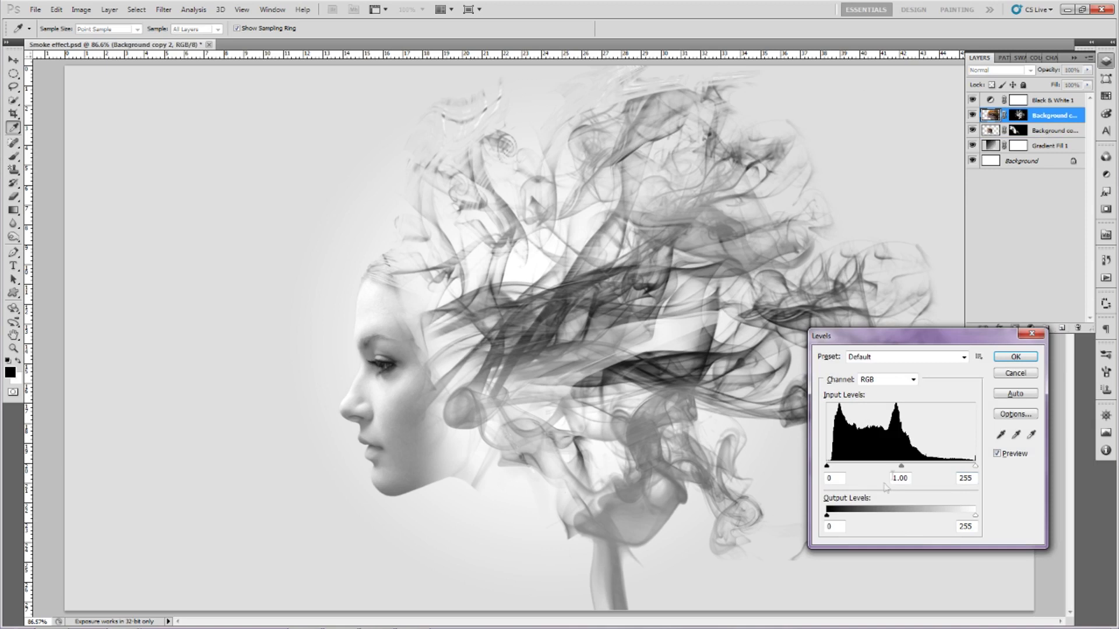
drag(903, 467, 929, 467)
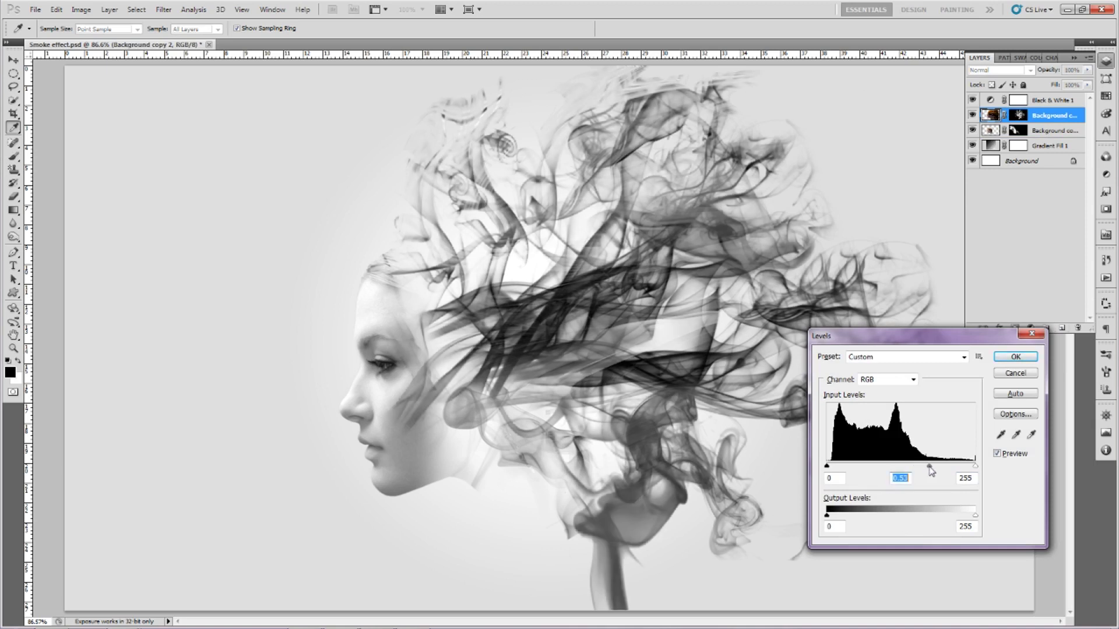
drag(929, 467, 922, 467)
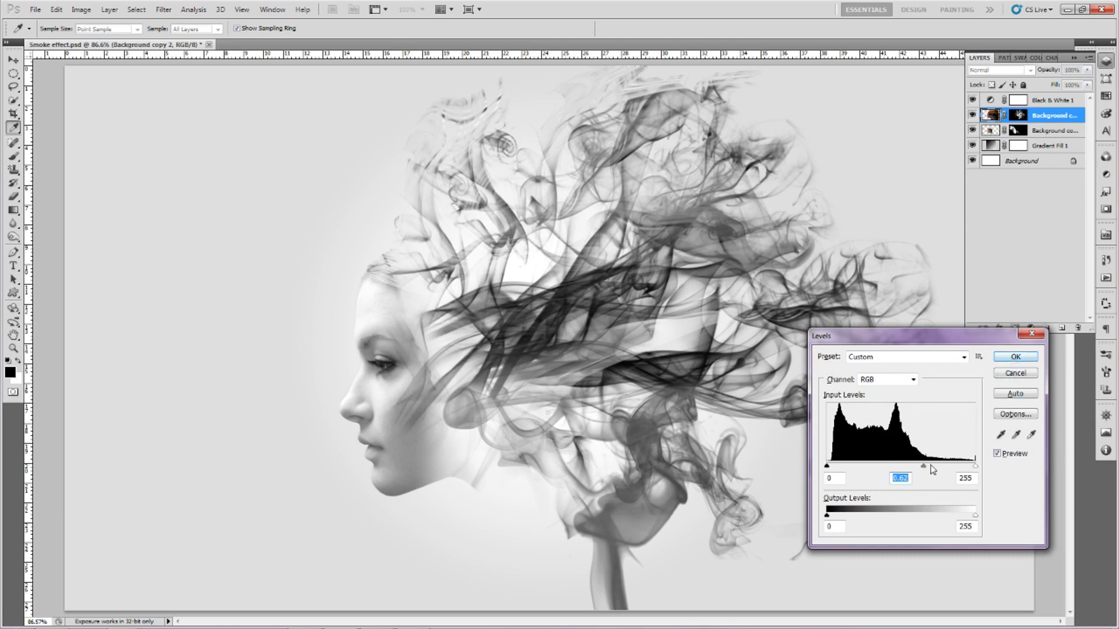
mouse_move(924, 469)
mouse_down()
mouse_move(915, 470)
mouse_move(970, 470)
mouse_up()
click(1016, 356)
Step: Apply Levels to the Background copy mask, lightening its midtones
click(1016, 133)
key(x)
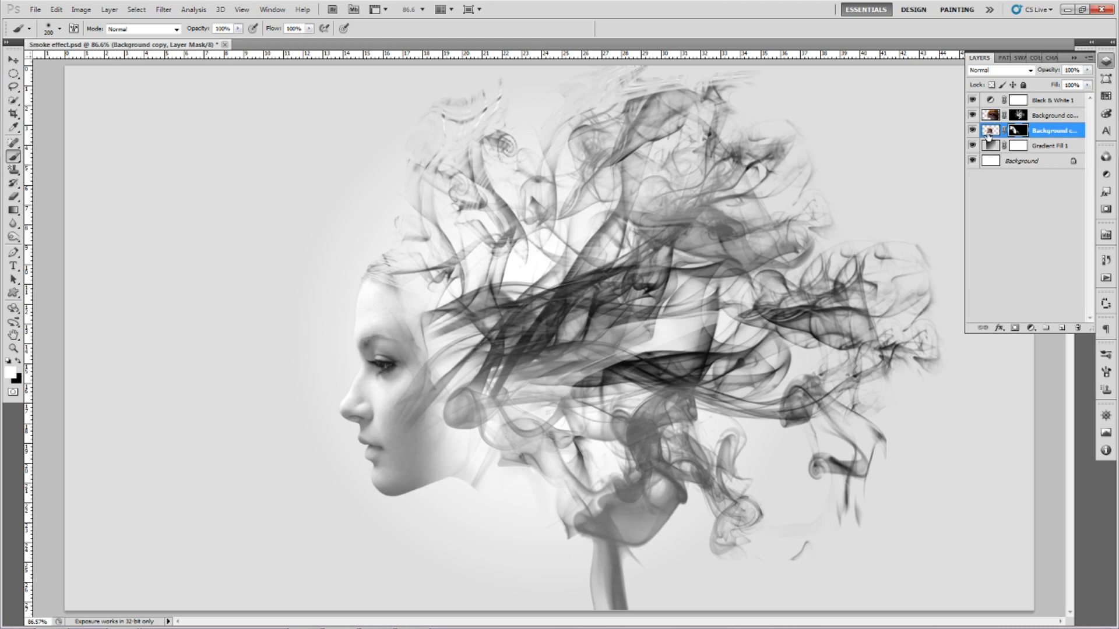
key(ctrl+l)
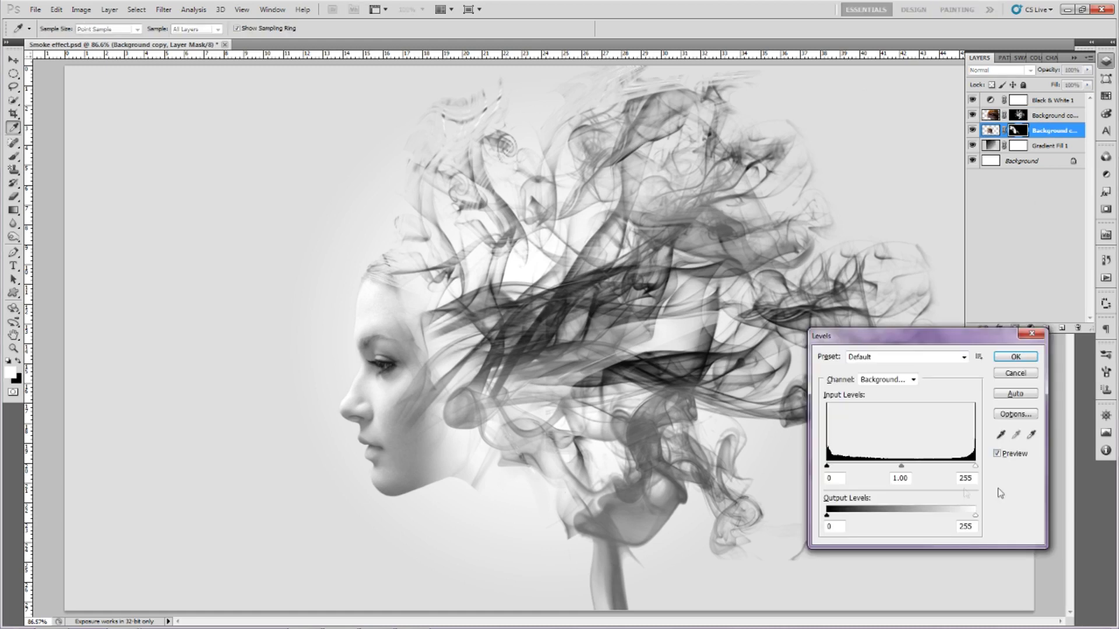
click(974, 466)
drag(901, 466, 890, 466)
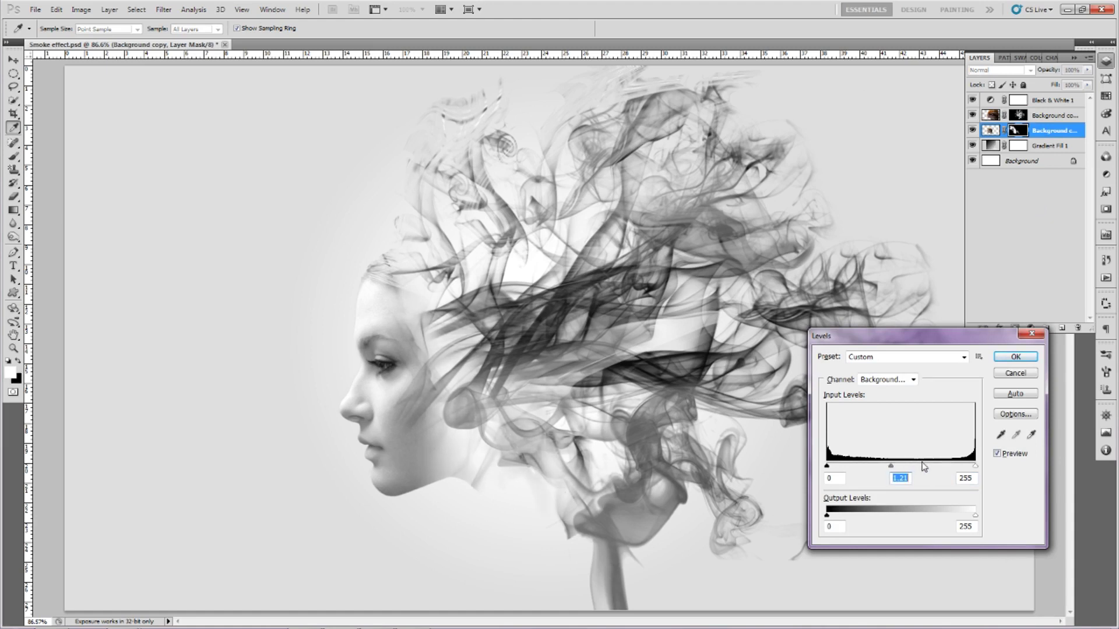
drag(890, 466, 912, 467)
drag(911, 468, 894, 466)
drag(894, 466, 832, 467)
drag(886, 466, 860, 467)
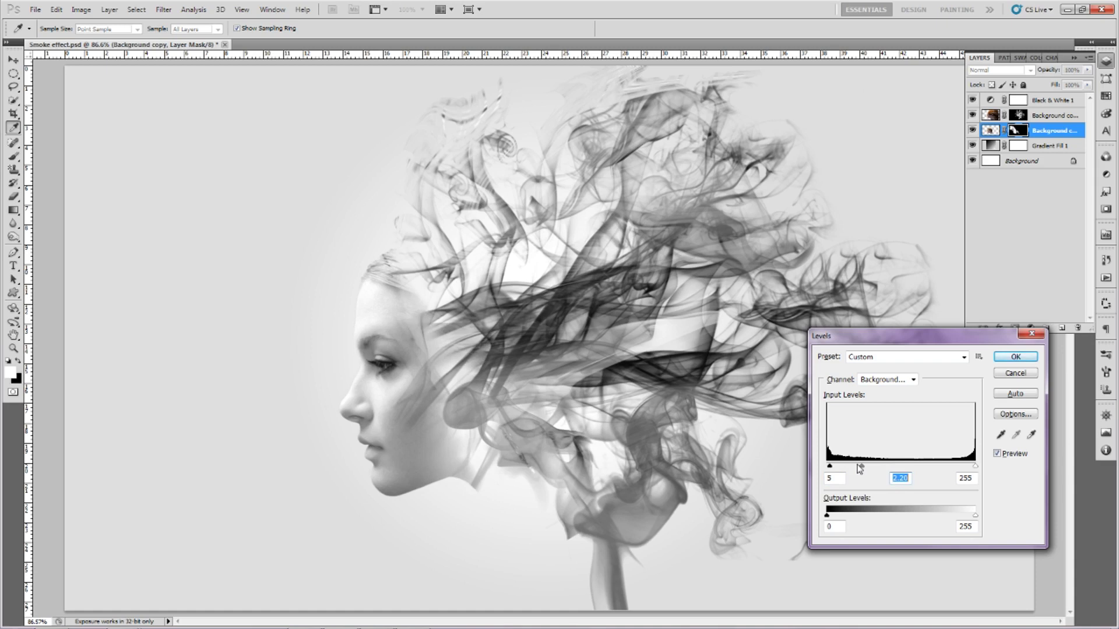
drag(865, 470, 869, 469)
click(1015, 361)
Step: Apply Levels with gamma 1.14 to the Background copy layer and zoom out
click(991, 132)
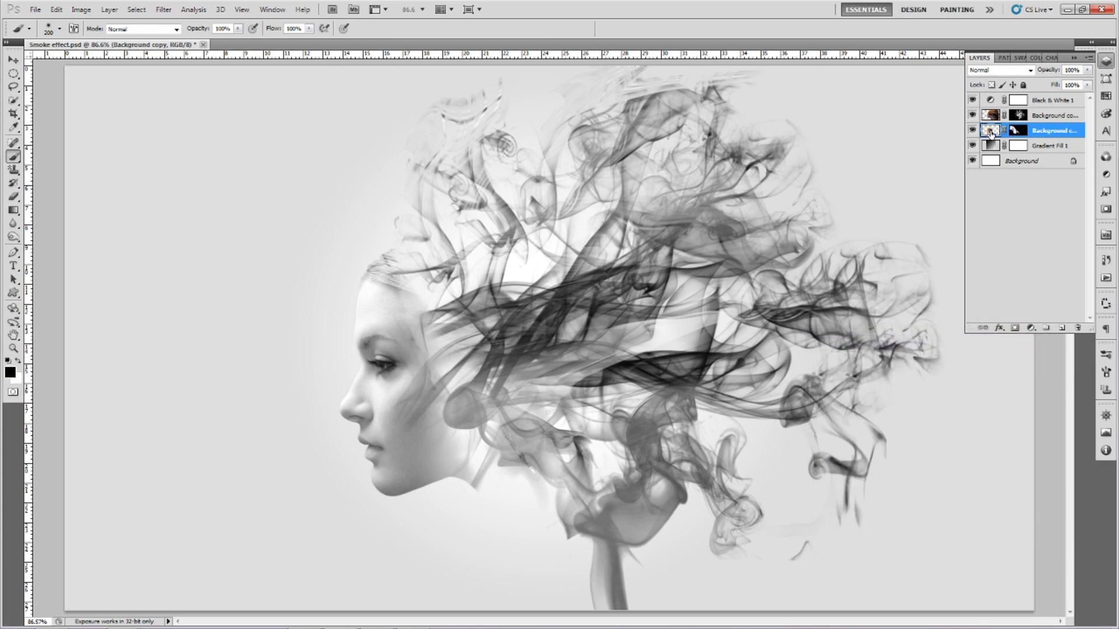
key(ctrl+l)
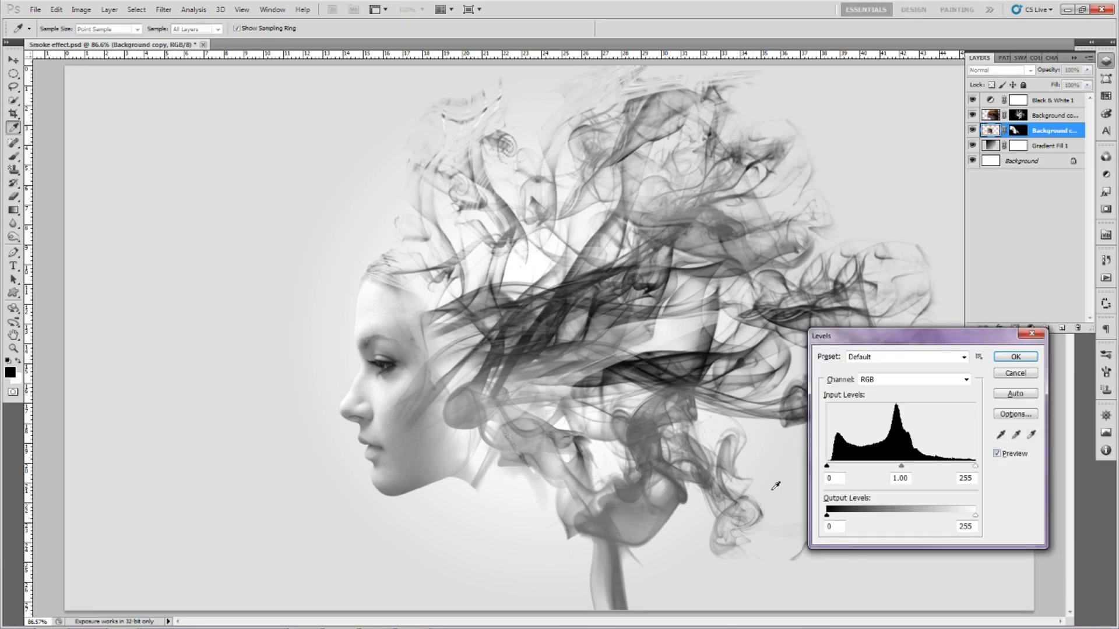
drag(901, 467, 890, 468)
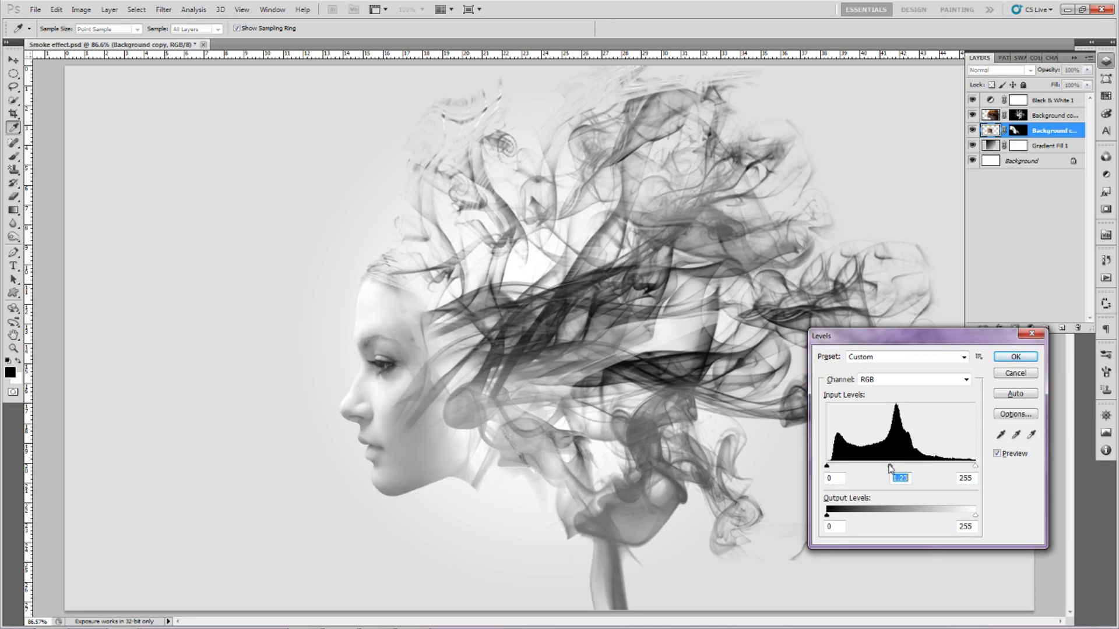
drag(890, 468, 895, 467)
drag(893, 467, 895, 468)
click(1009, 358)
key(b)
key(ctrl+minus)
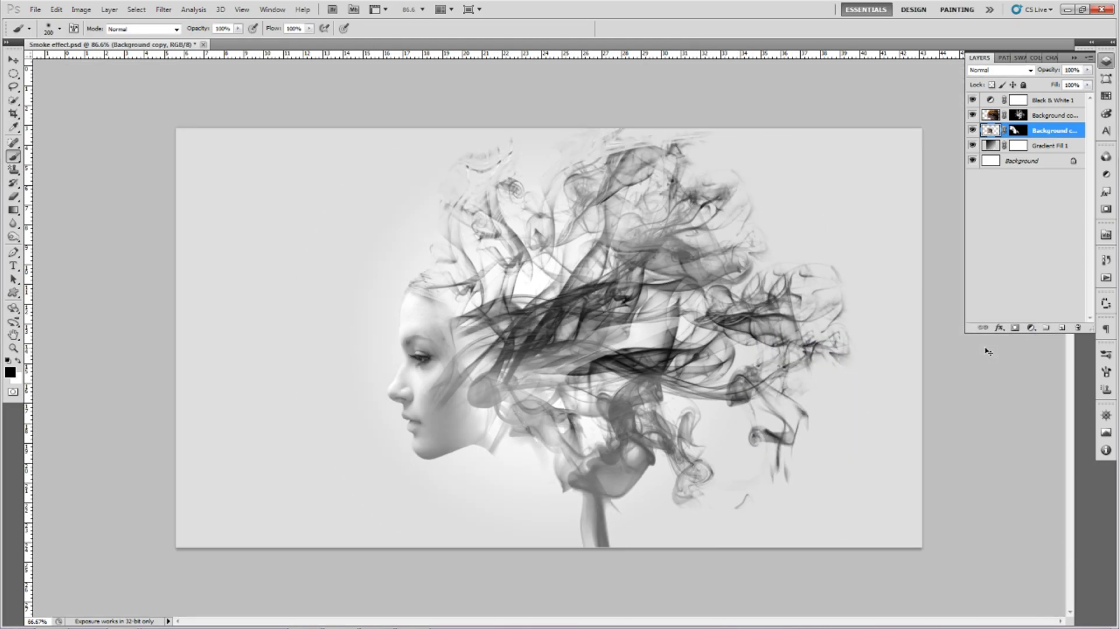
key(ctrl+minus)
key(ctrl+minus)
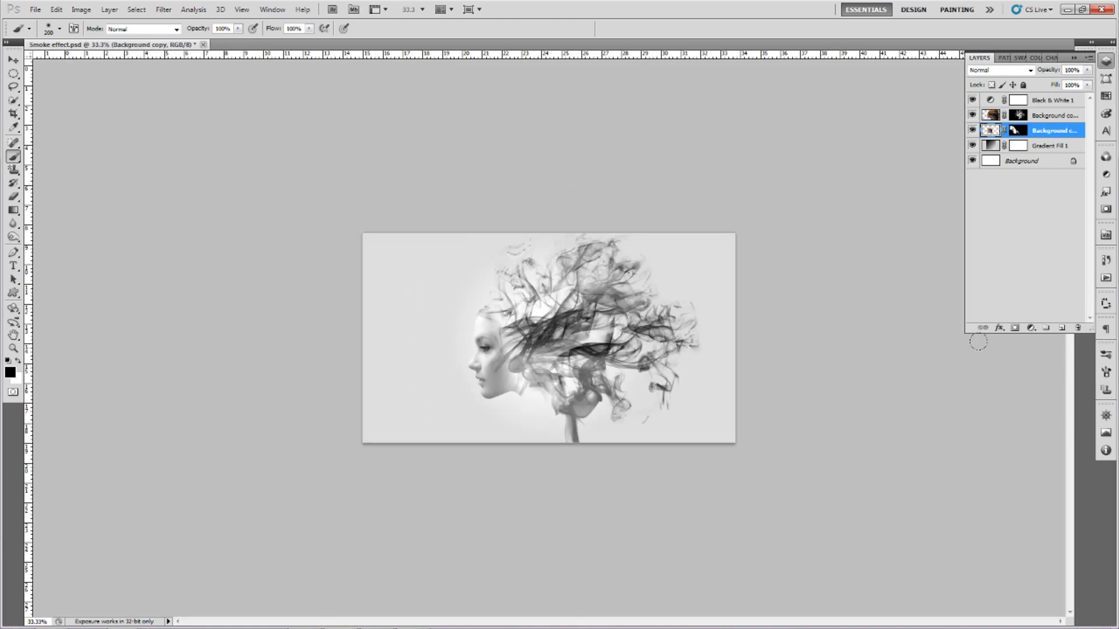
key(ctrl+plus)
key(ctrl+plus)
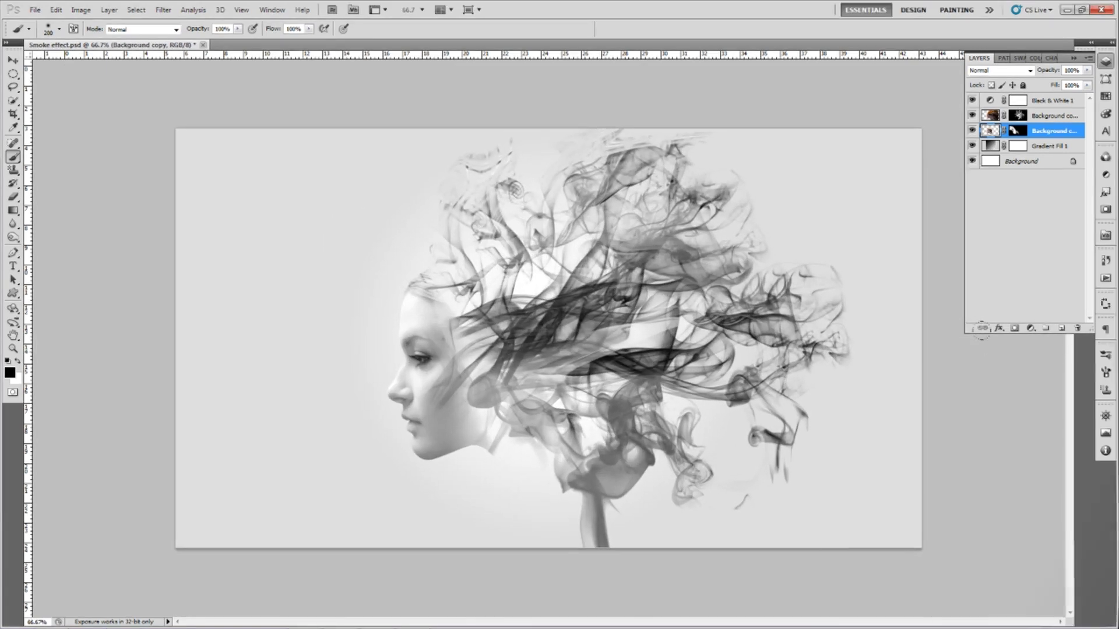